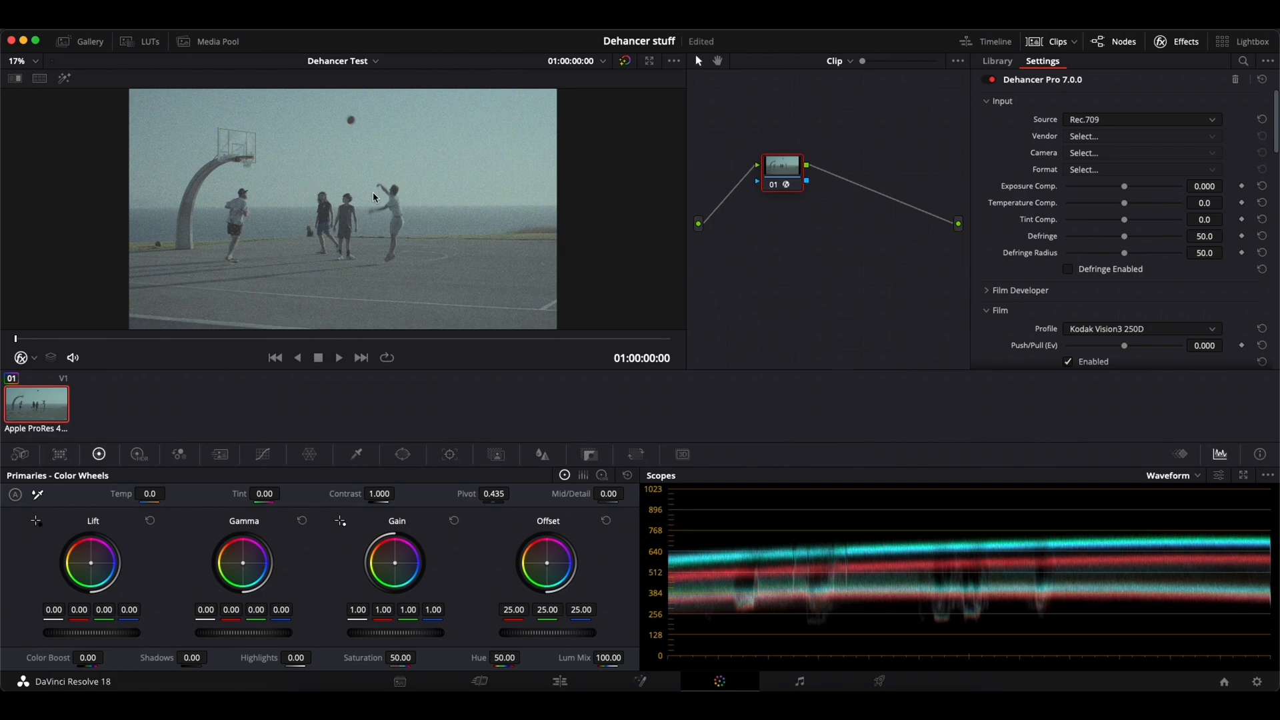
Disable all of the Dehancer Pro tools on the basketball clip's node.
scroll(1014, 213, down, 10)
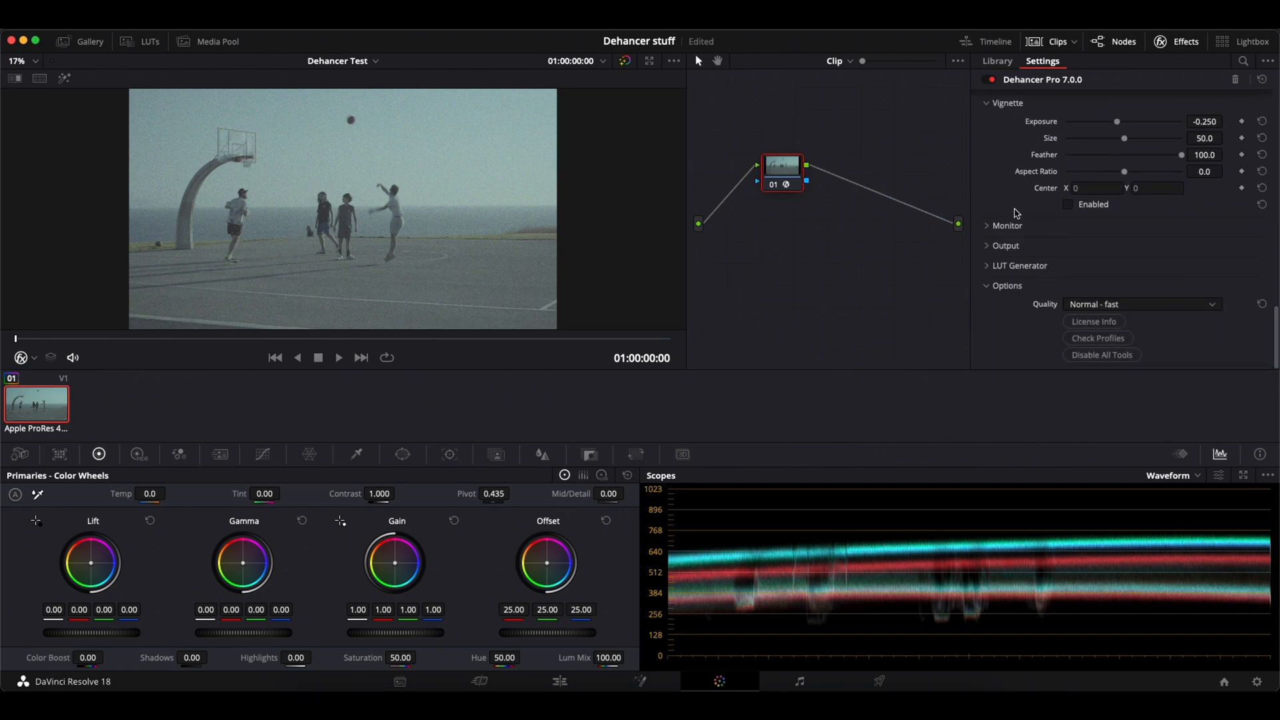
click(1138, 360)
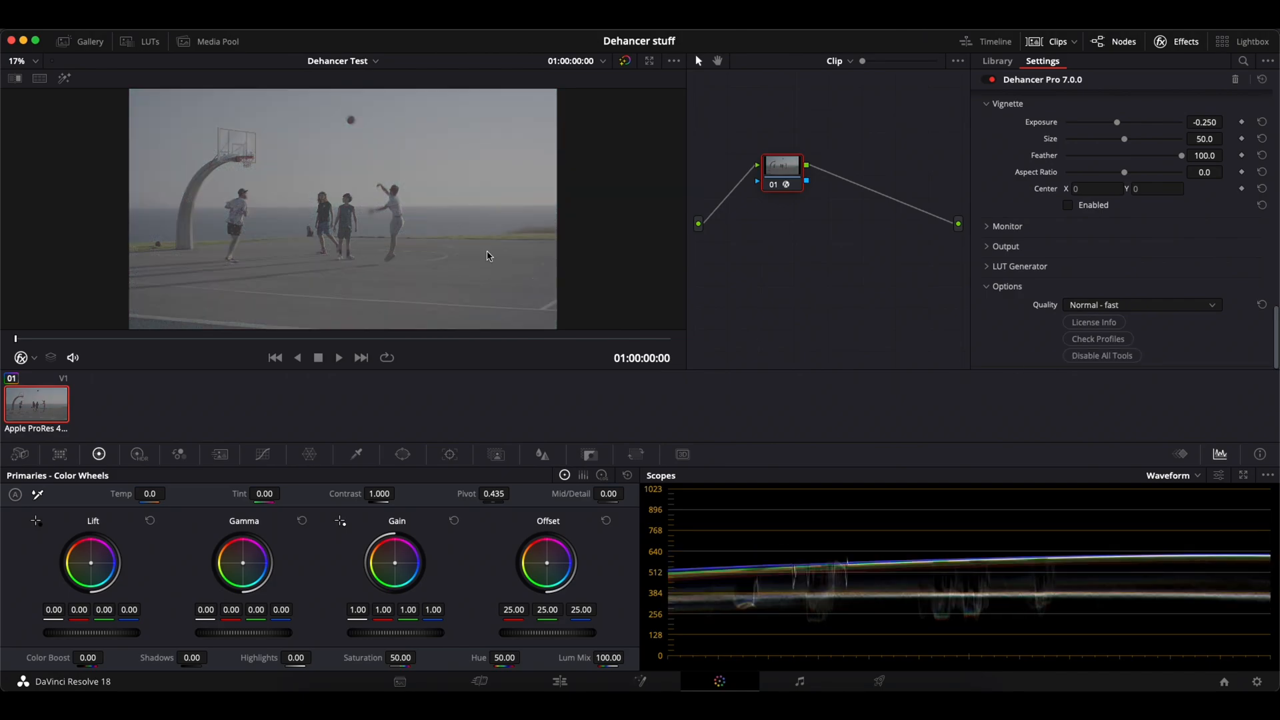
Set the Dehancer input source to Choose Camera, with Fujifilm as vendor, X-H2S as camera and F-Log2 as format.
scroll(1045, 270, up, 10)
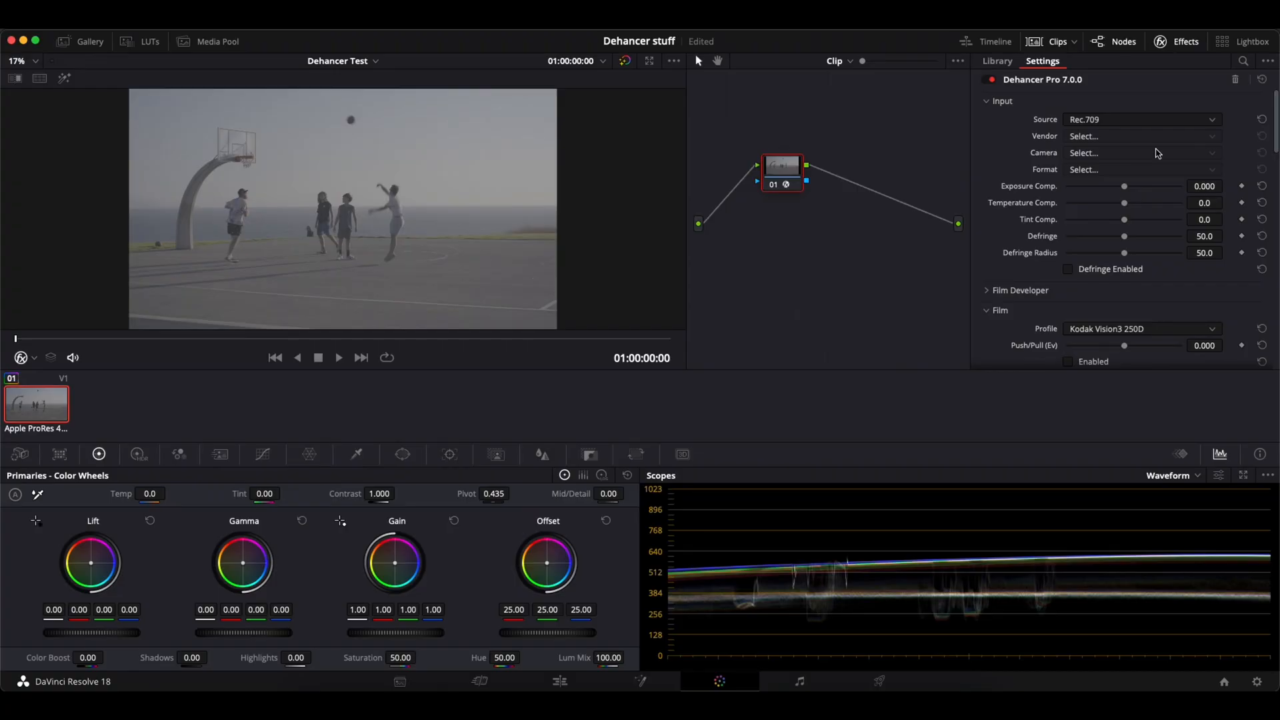
click(1143, 121)
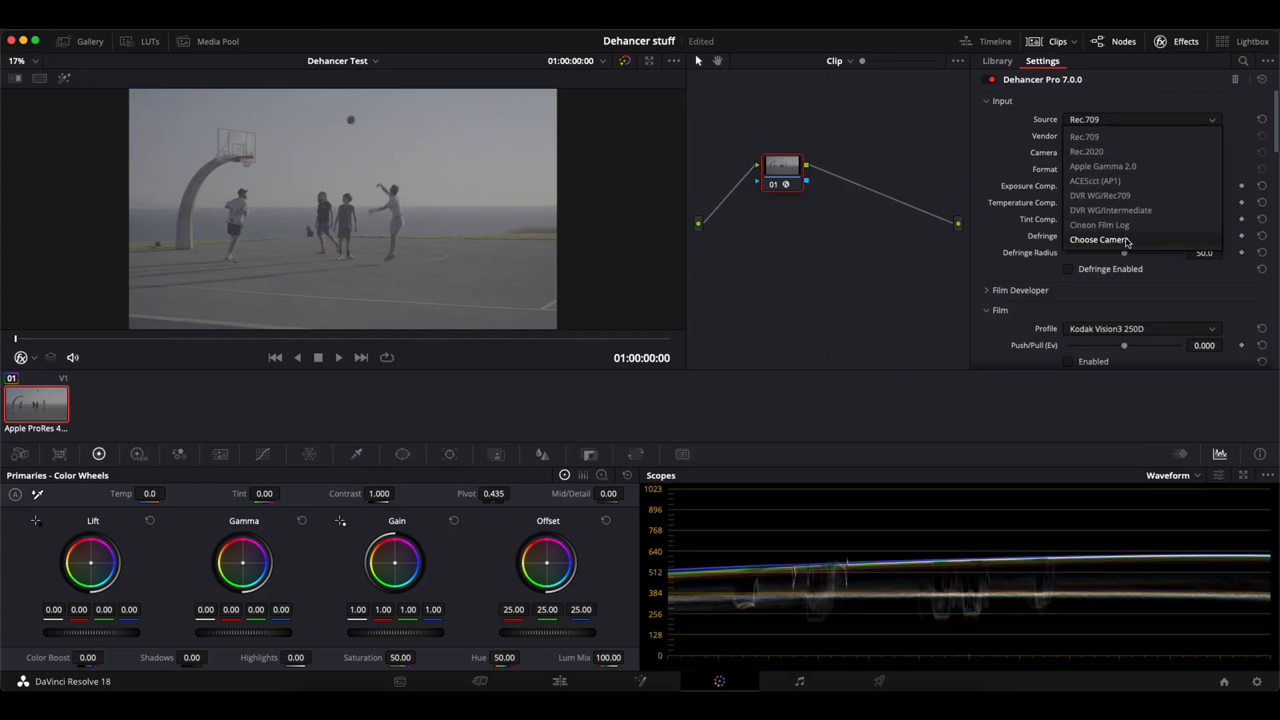
click(1126, 240)
click(1133, 138)
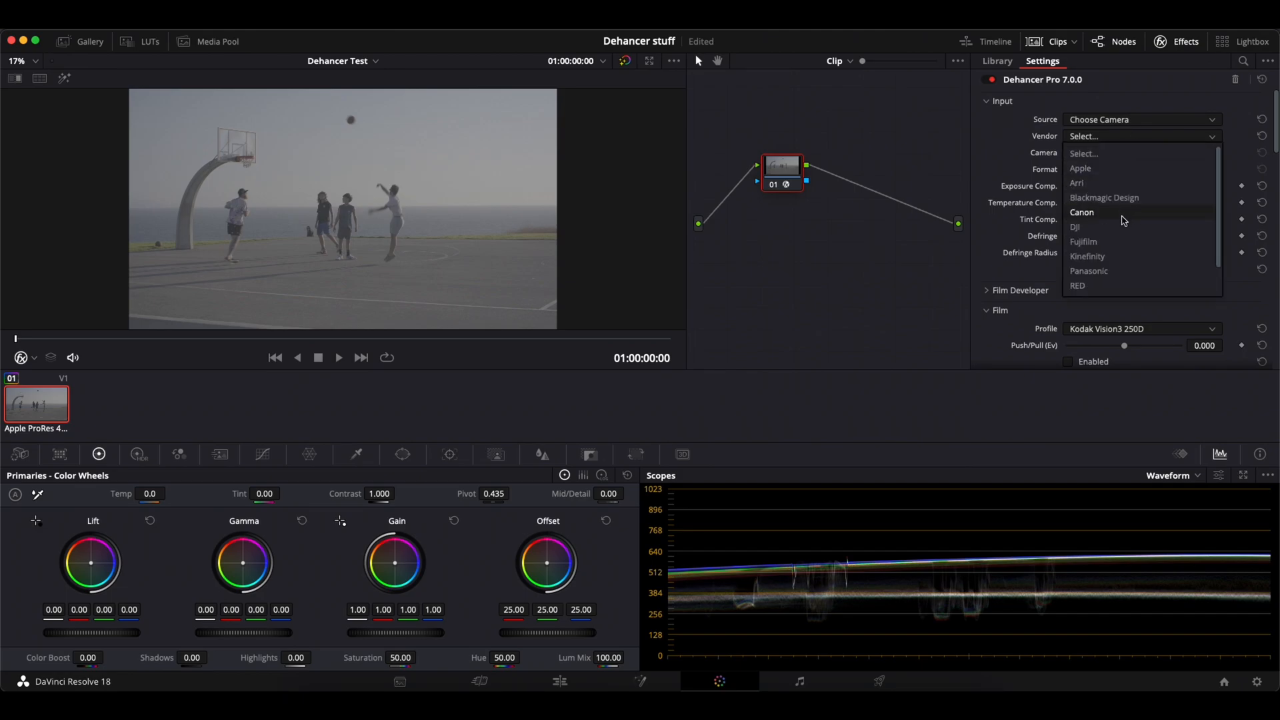
click(1122, 244)
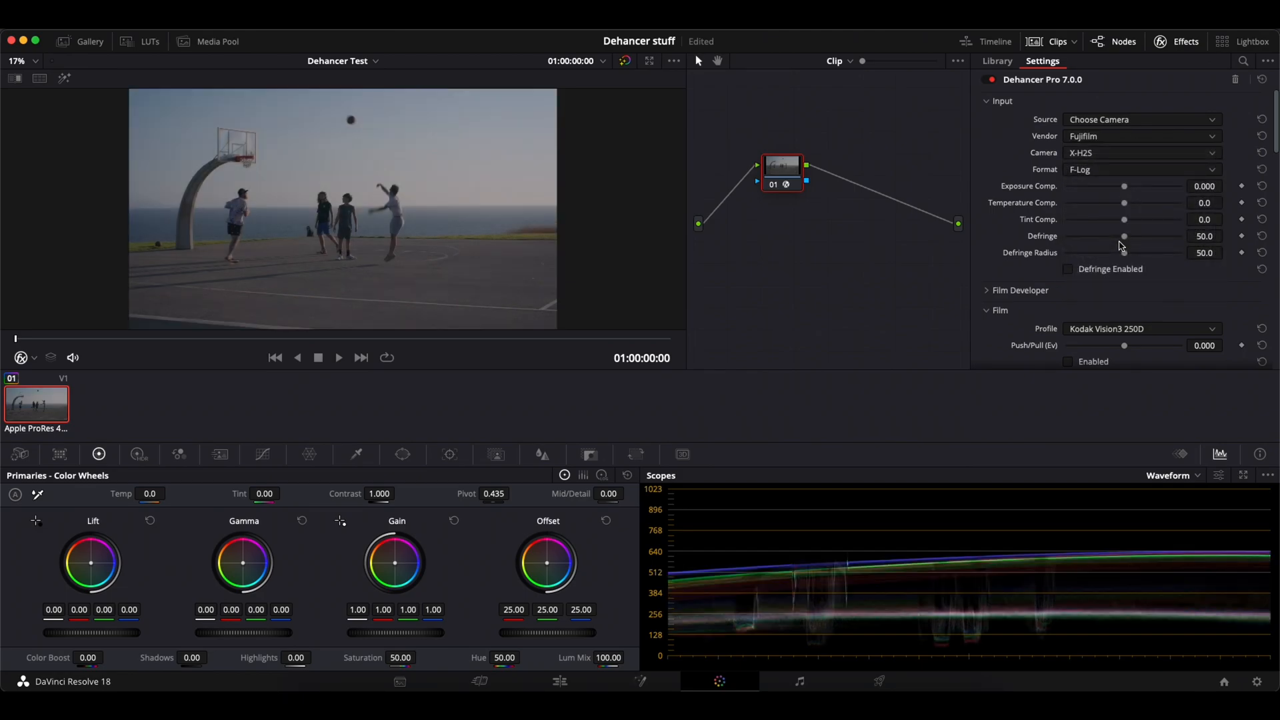
click(1107, 173)
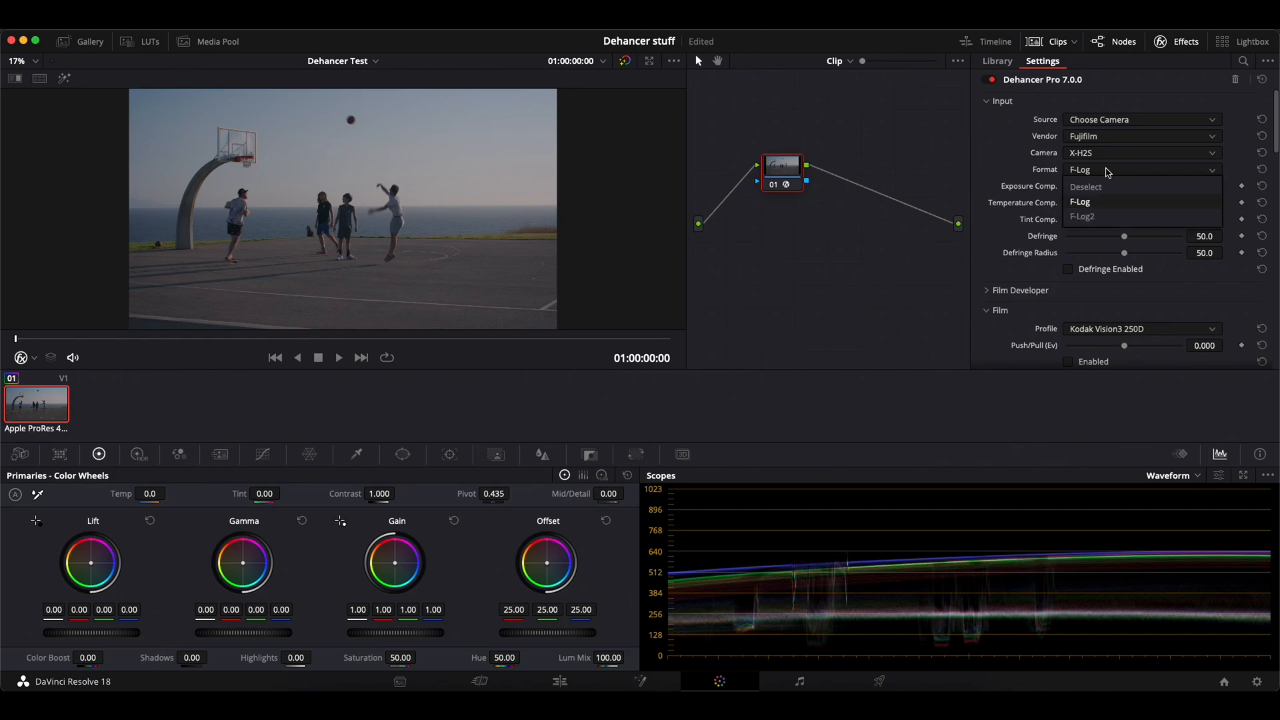
click(1104, 223)
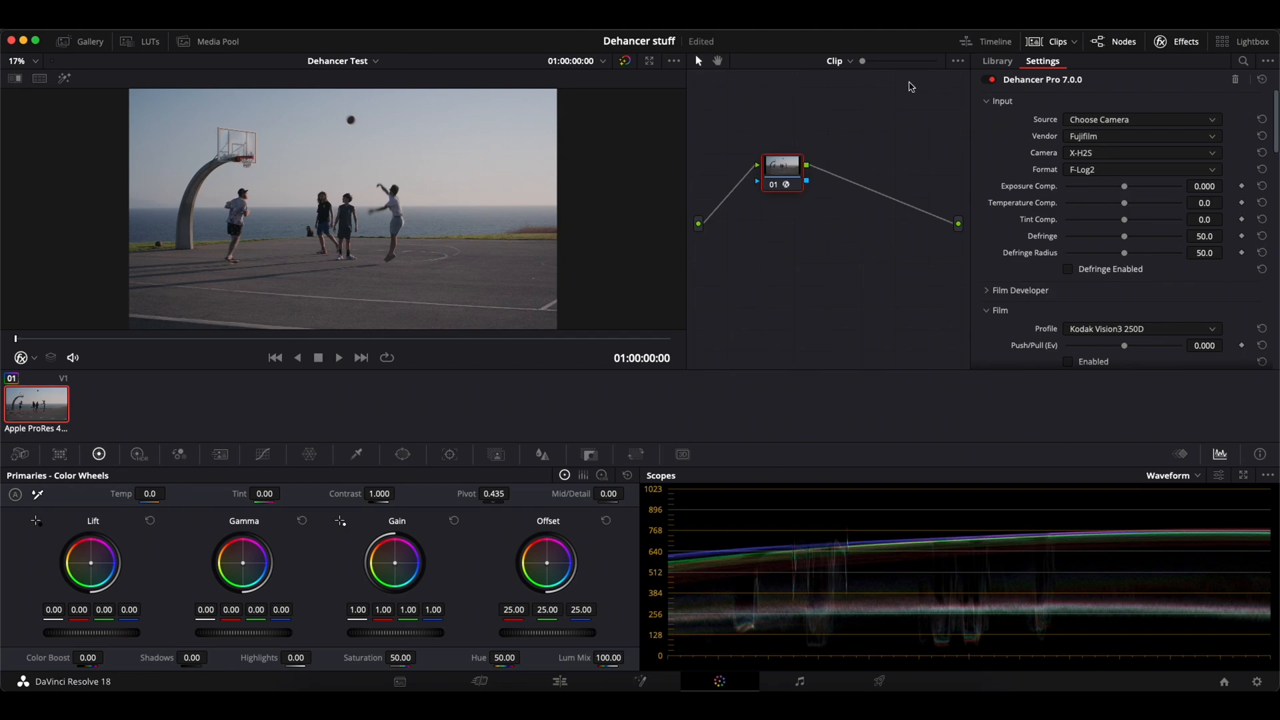
Compare the image with and without the Dehancer effect, and check the format options, keeping F-Log2.
click(990, 82)
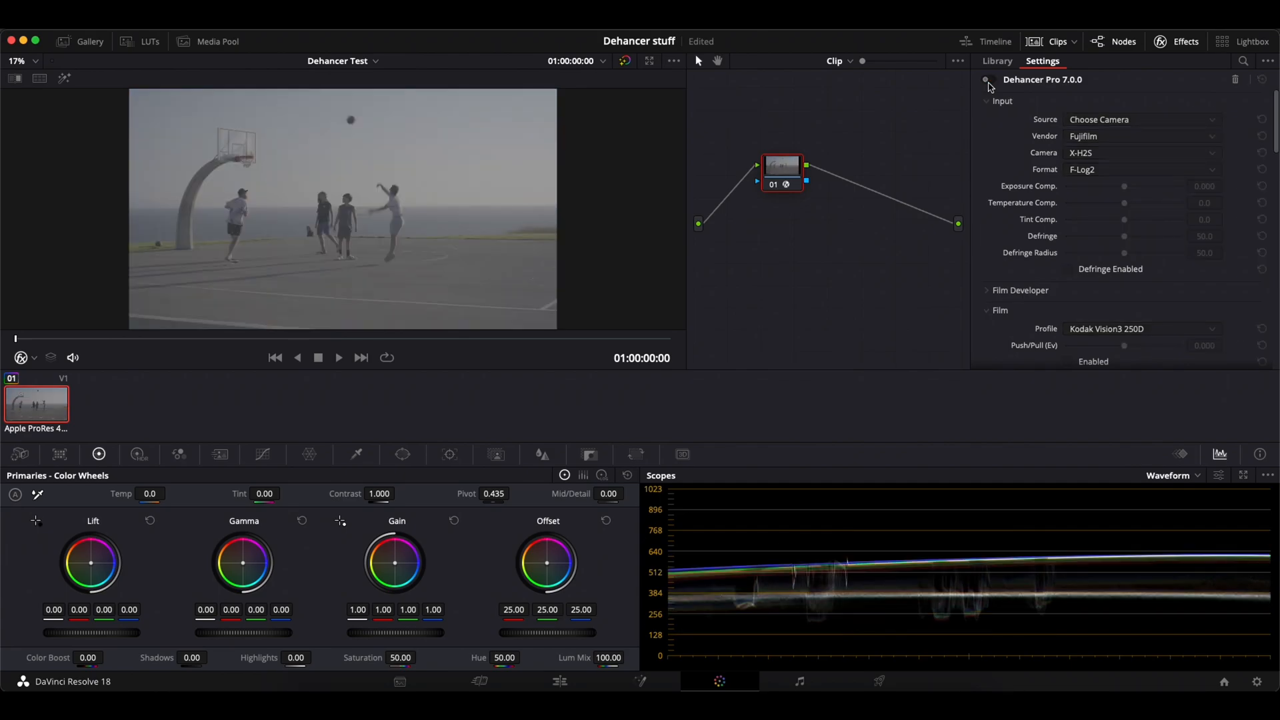
click(993, 83)
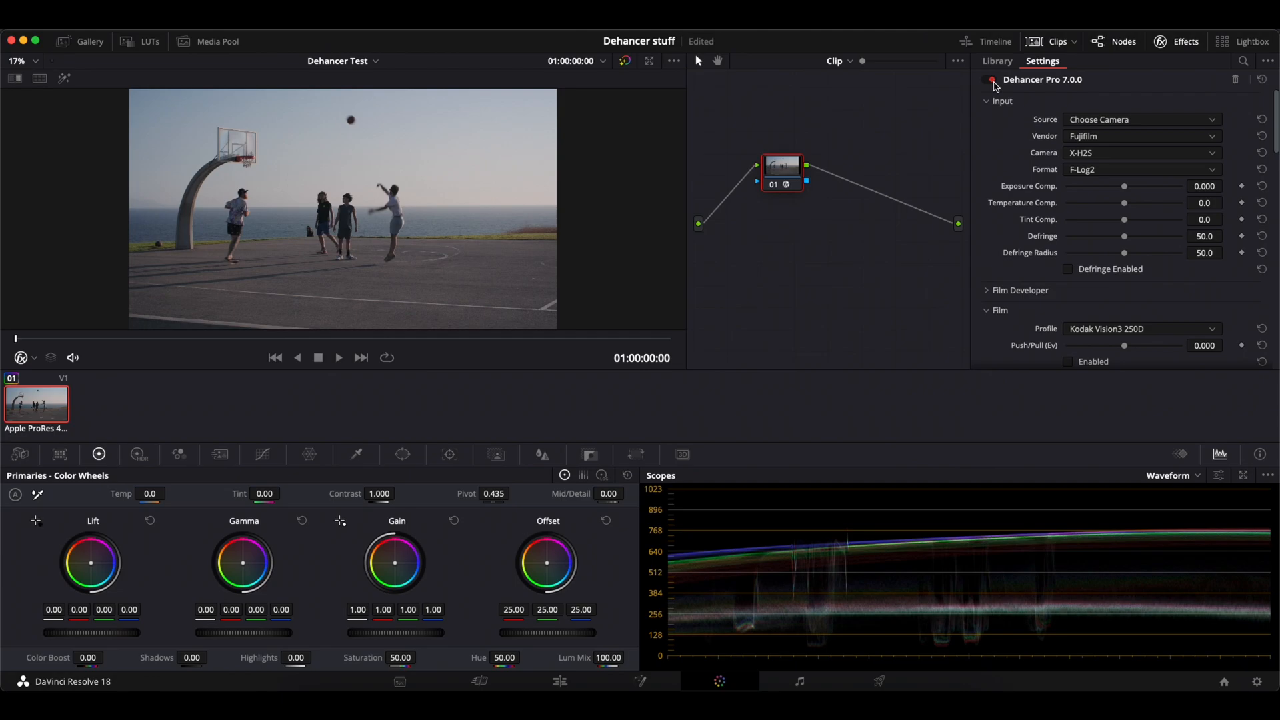
click(1124, 172)
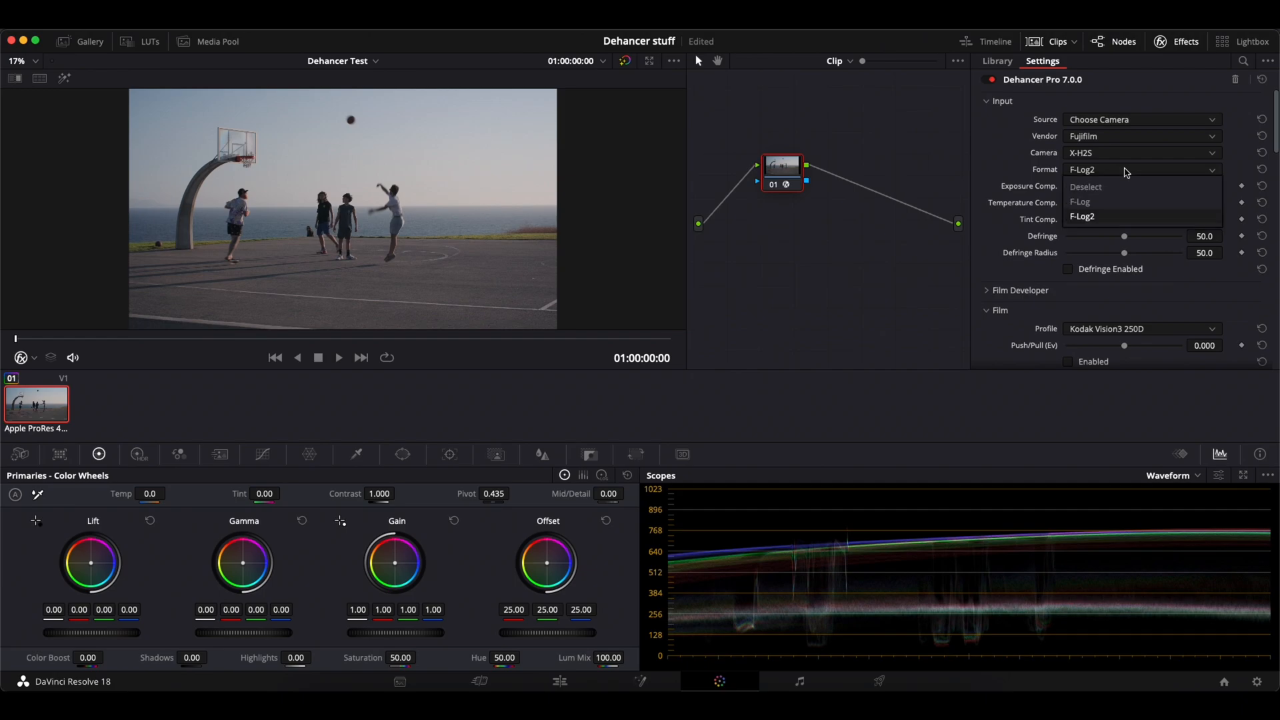
click(1110, 224)
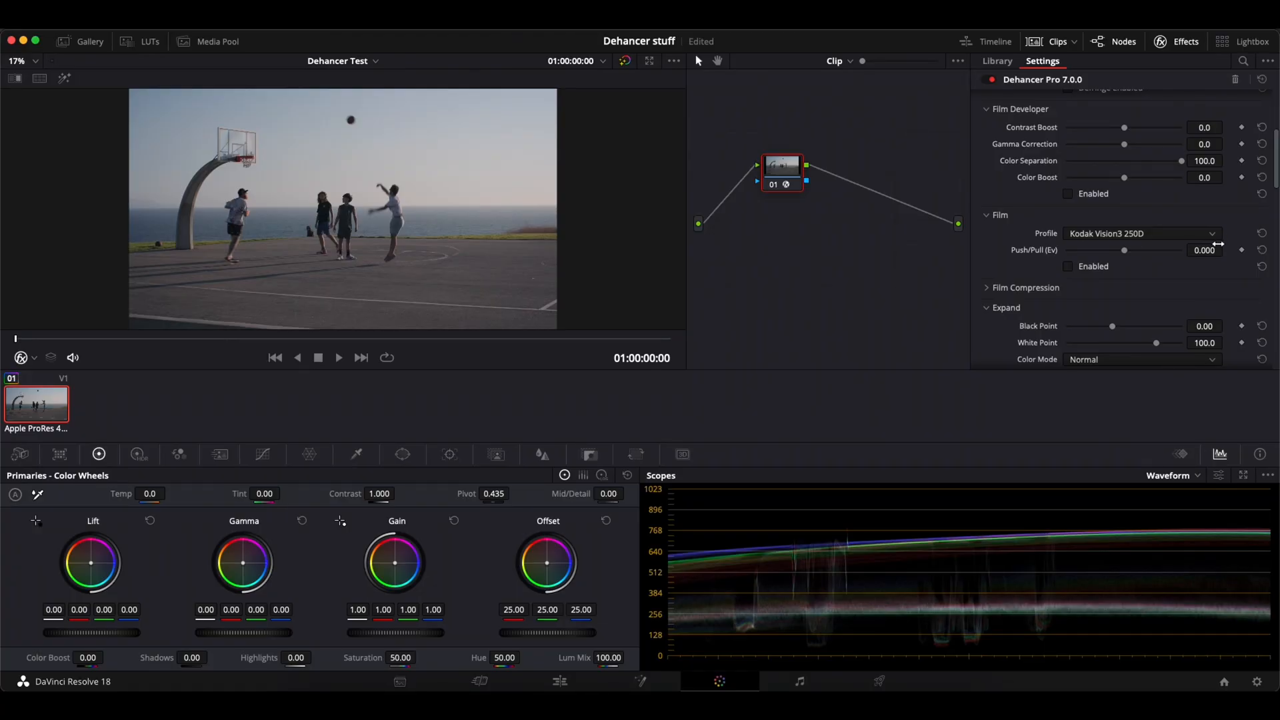
Look through the available film stocks in the Film profile list, from Adox and Agfa to Kodak Vision3.
click(1197, 234)
scroll(1173, 288, down, 5)
scroll(1173, 292, up, 10)
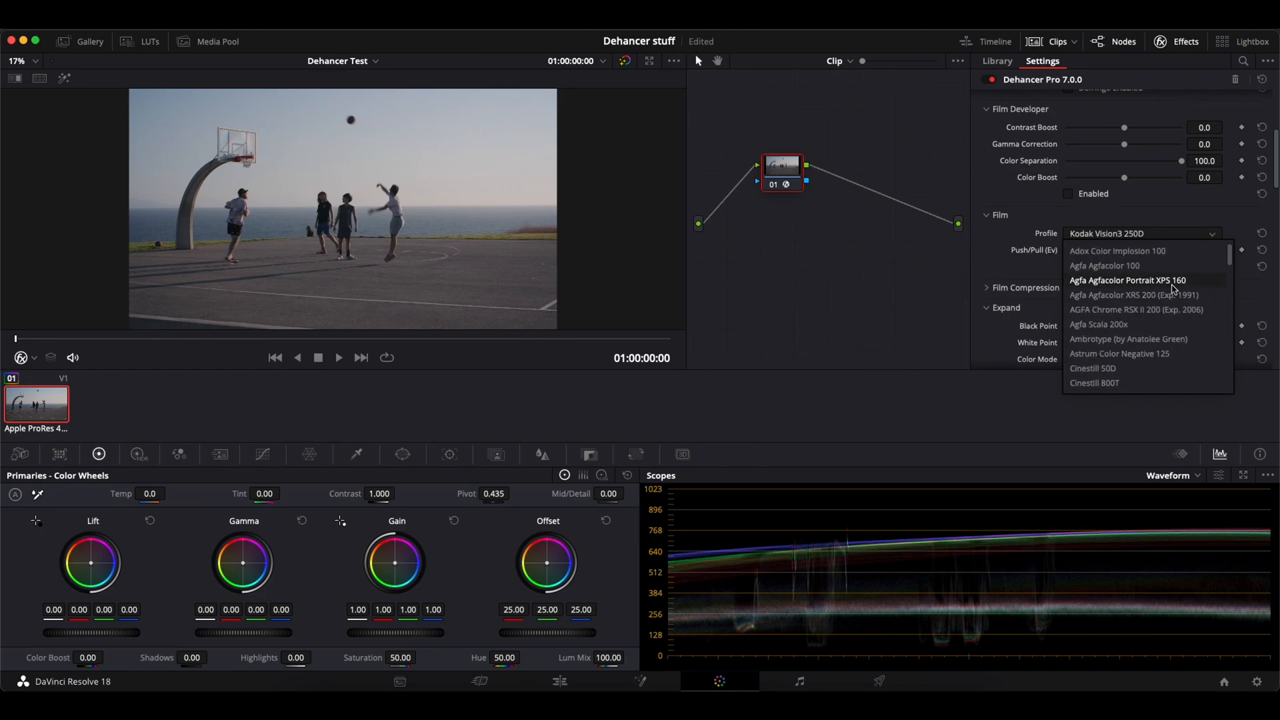
scroll(1175, 290, down, 5)
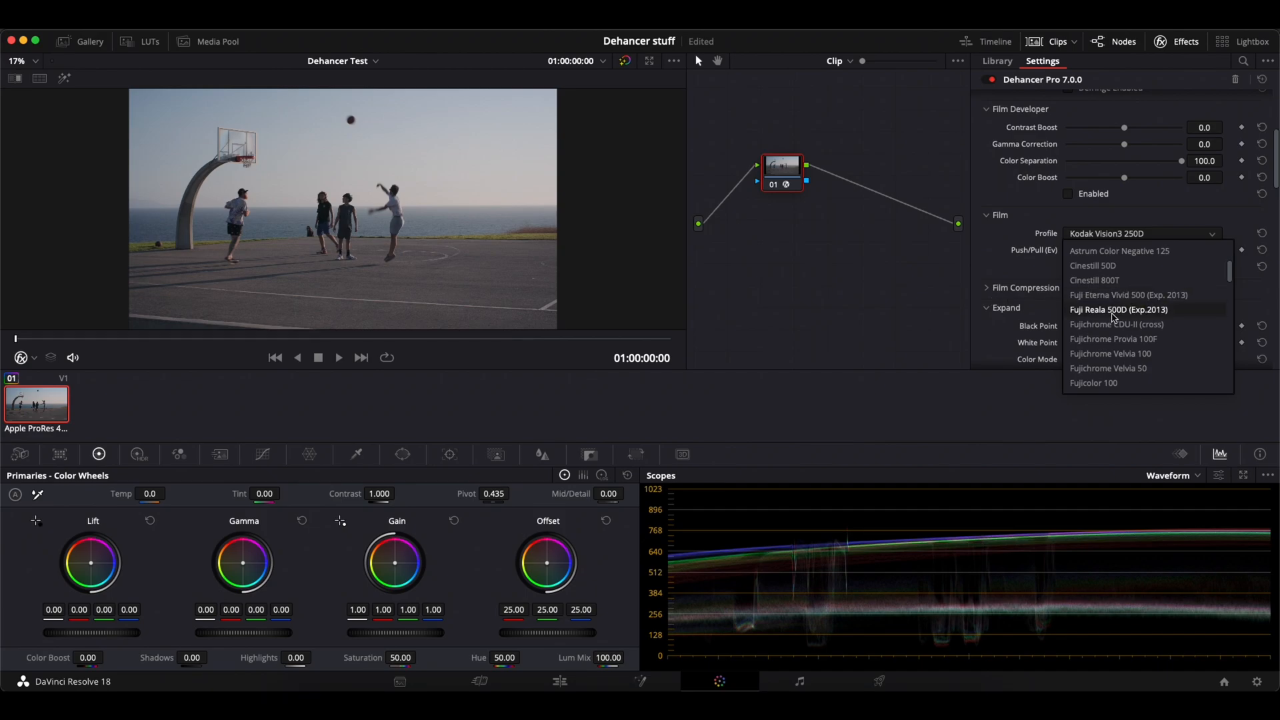
scroll(1120, 315, down, 8)
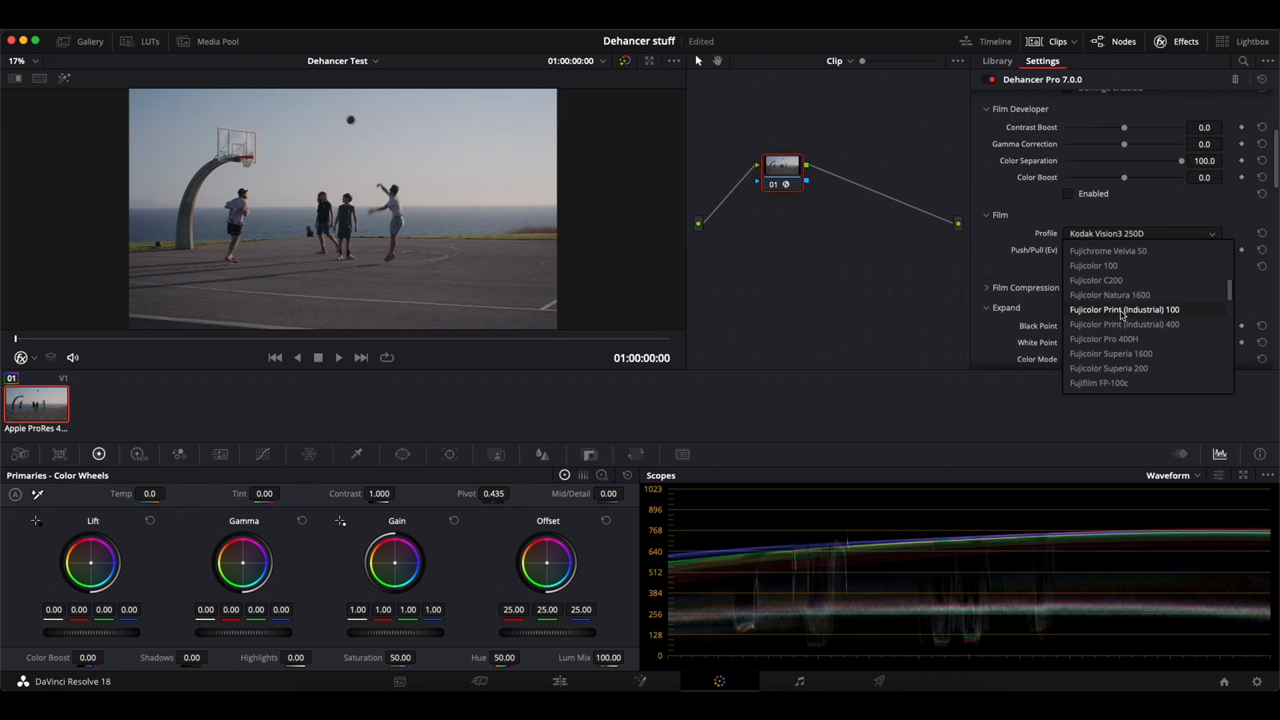
scroll(1159, 311, down, 10)
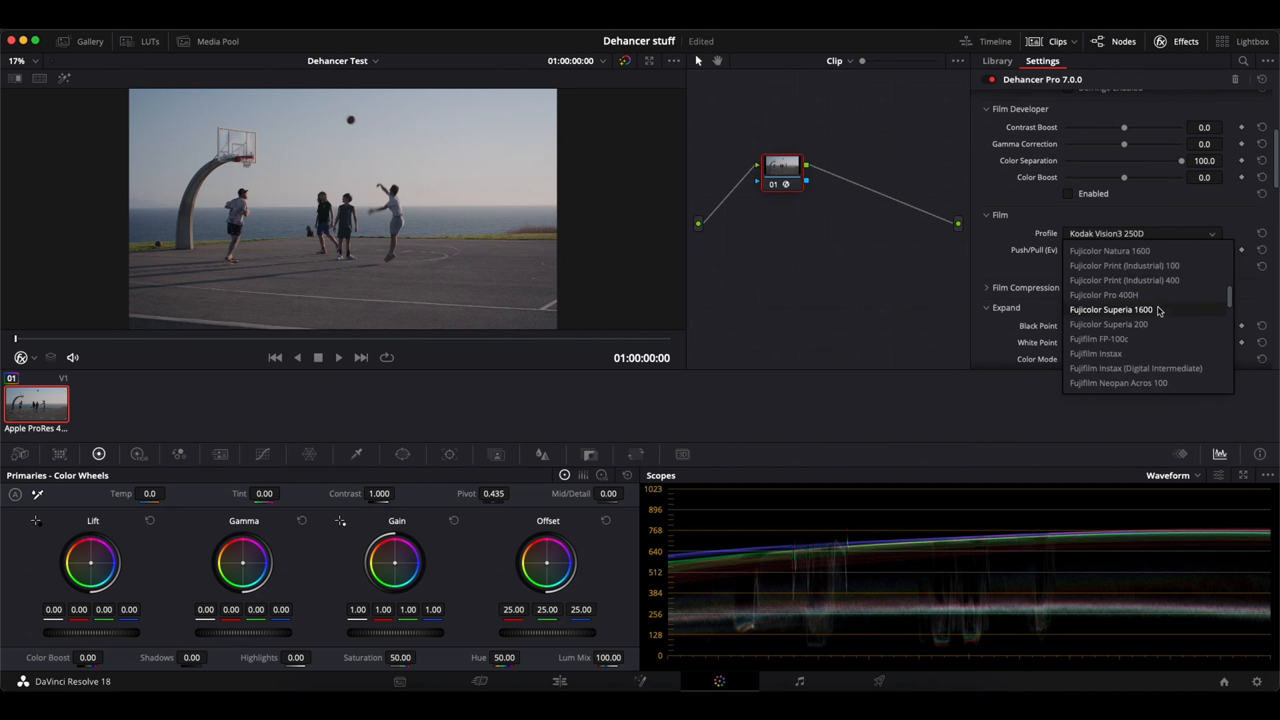
scroll(1158, 310, down, 12)
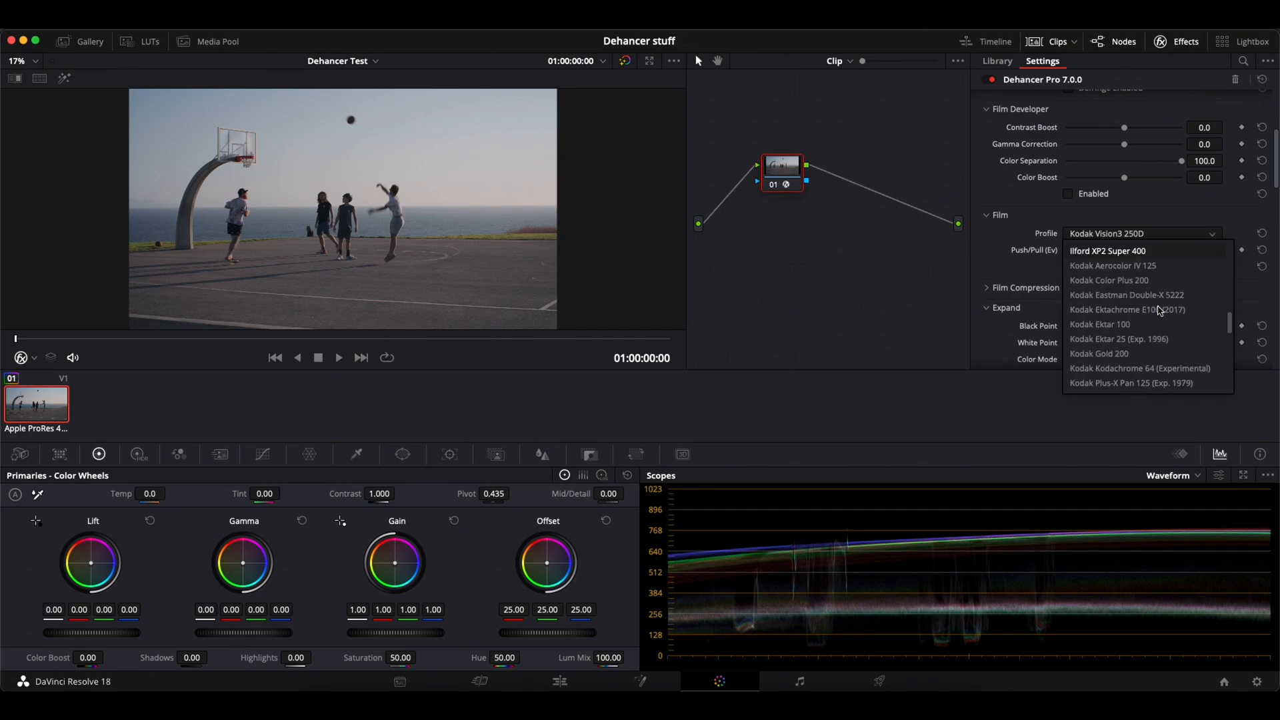
scroll(1158, 311, down, 5)
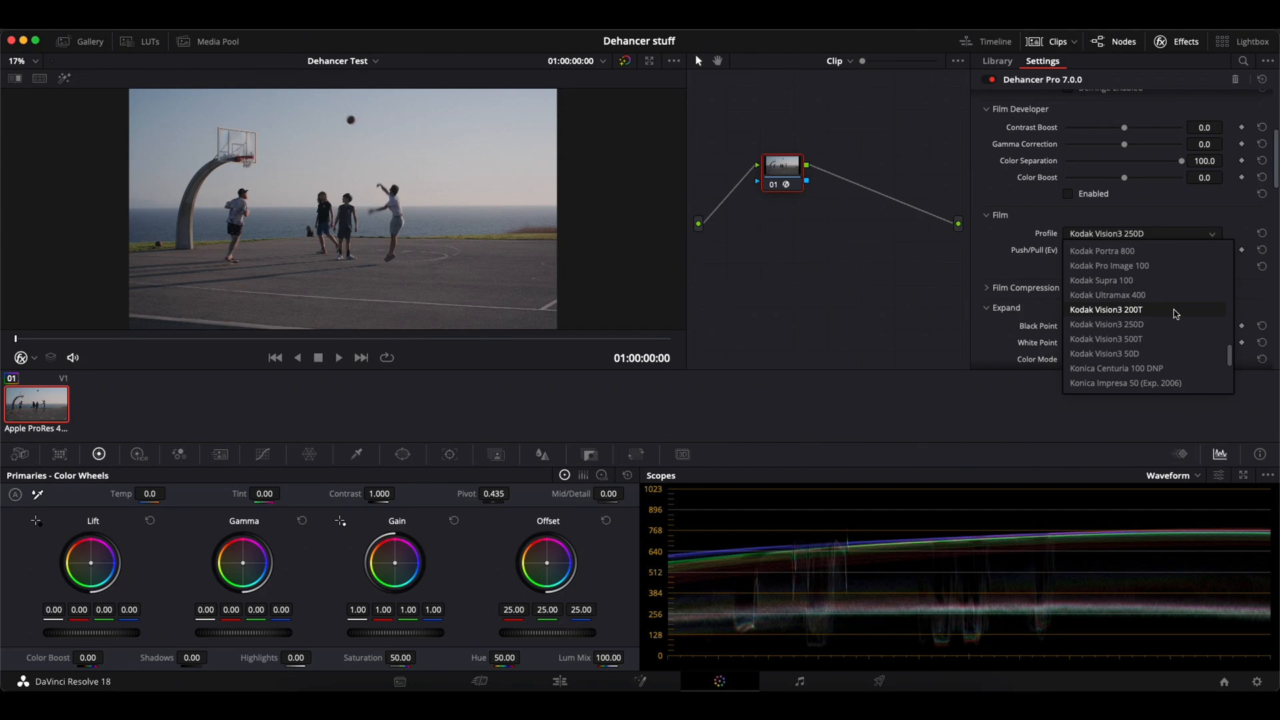
scroll(1175, 314, up, 2)
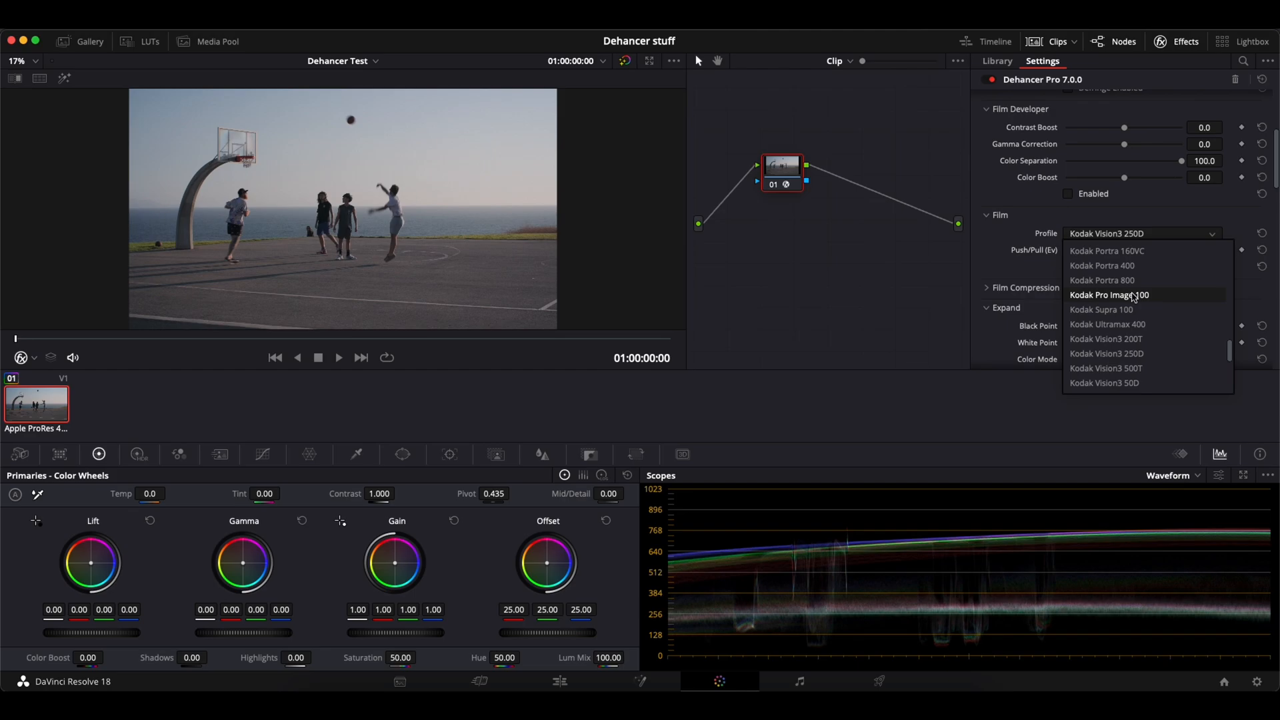
Set the film profile to Agfa Agfacolor Portrait XPS 160 and enable the Film tool.
scroll(1133, 296, up, 15)
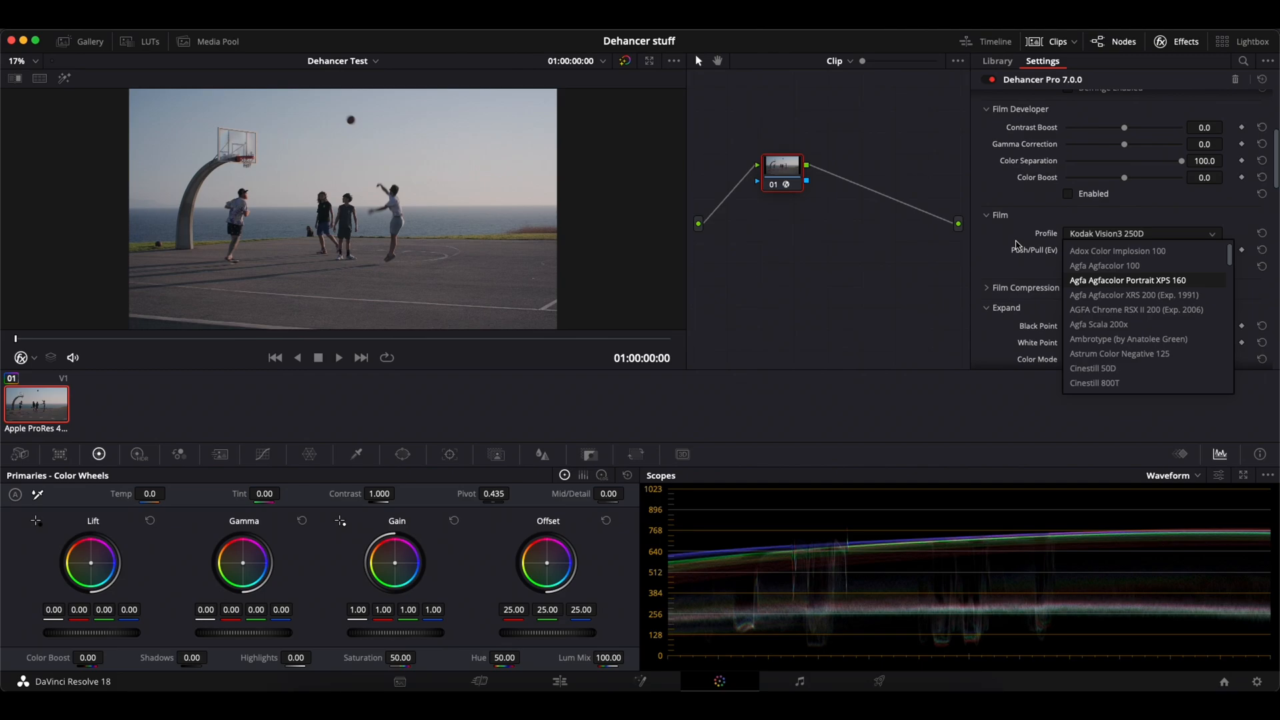
click(1155, 280)
click(1068, 267)
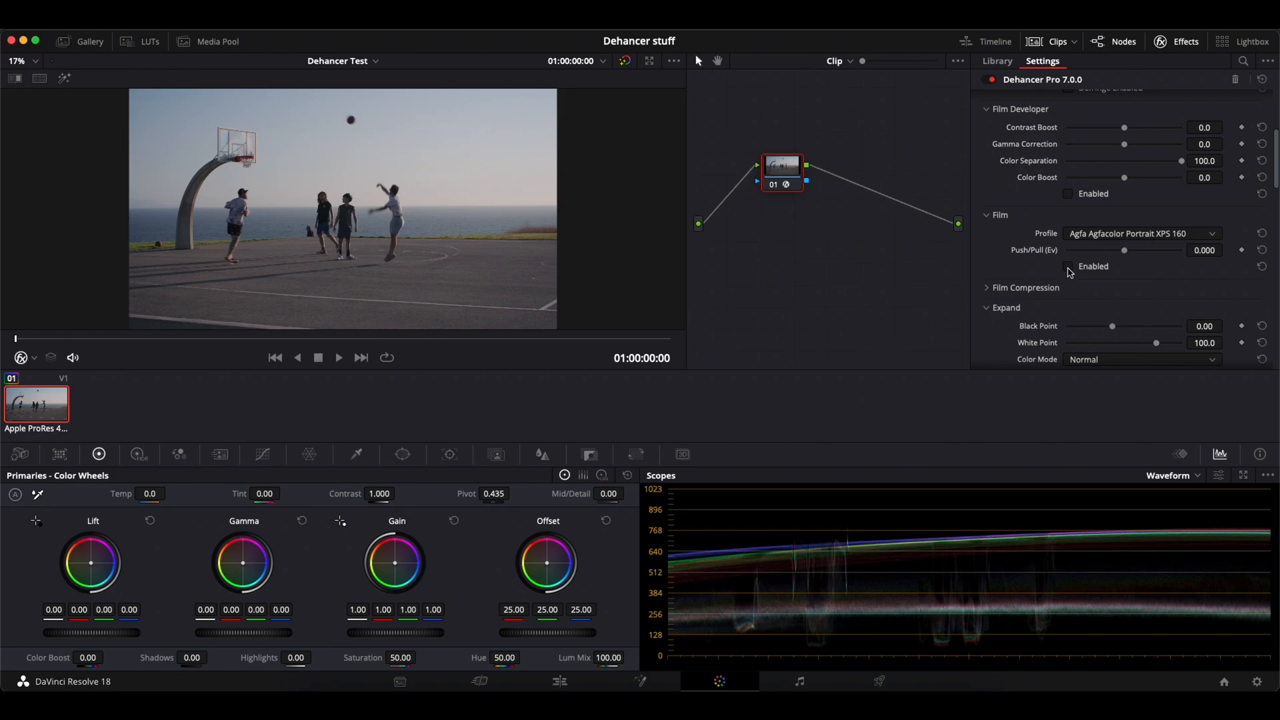
Try the film profiles Agfa Agfacolor XRS 200 (Exp. 1991) and Astrum Color Negative 125 on the clip.
click(1192, 234)
click(1175, 296)
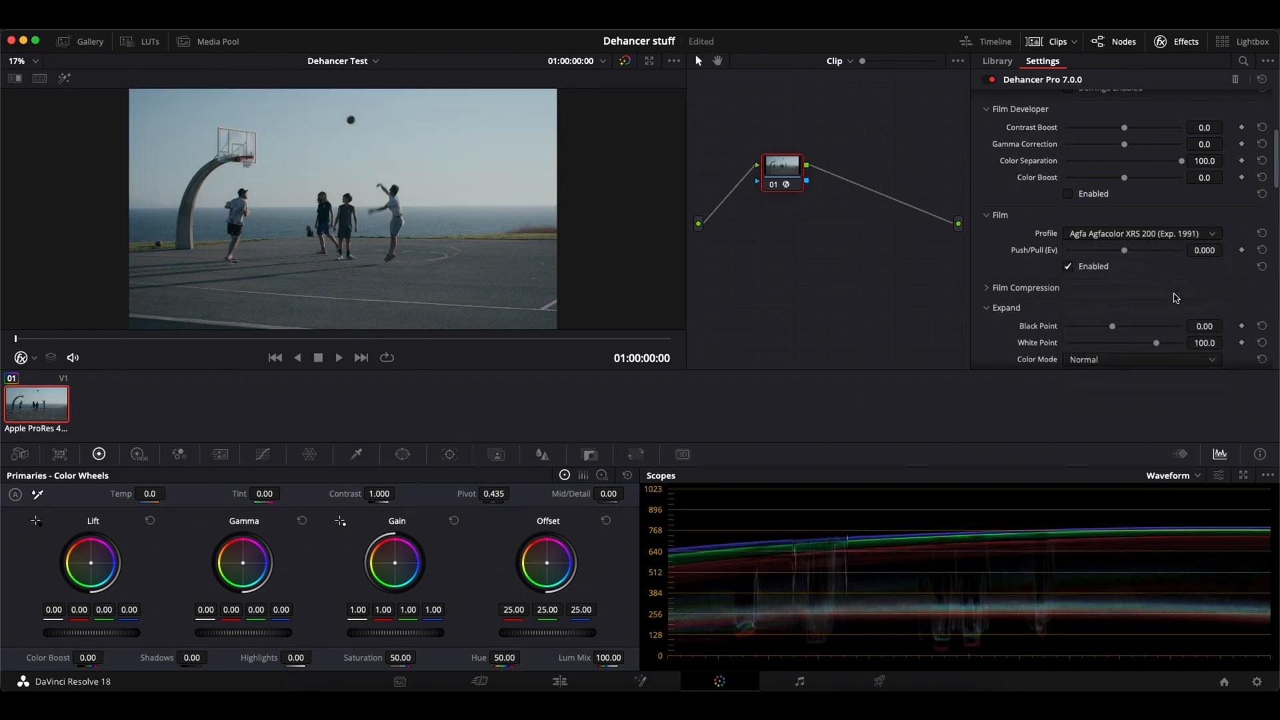
click(1139, 234)
click(1144, 359)
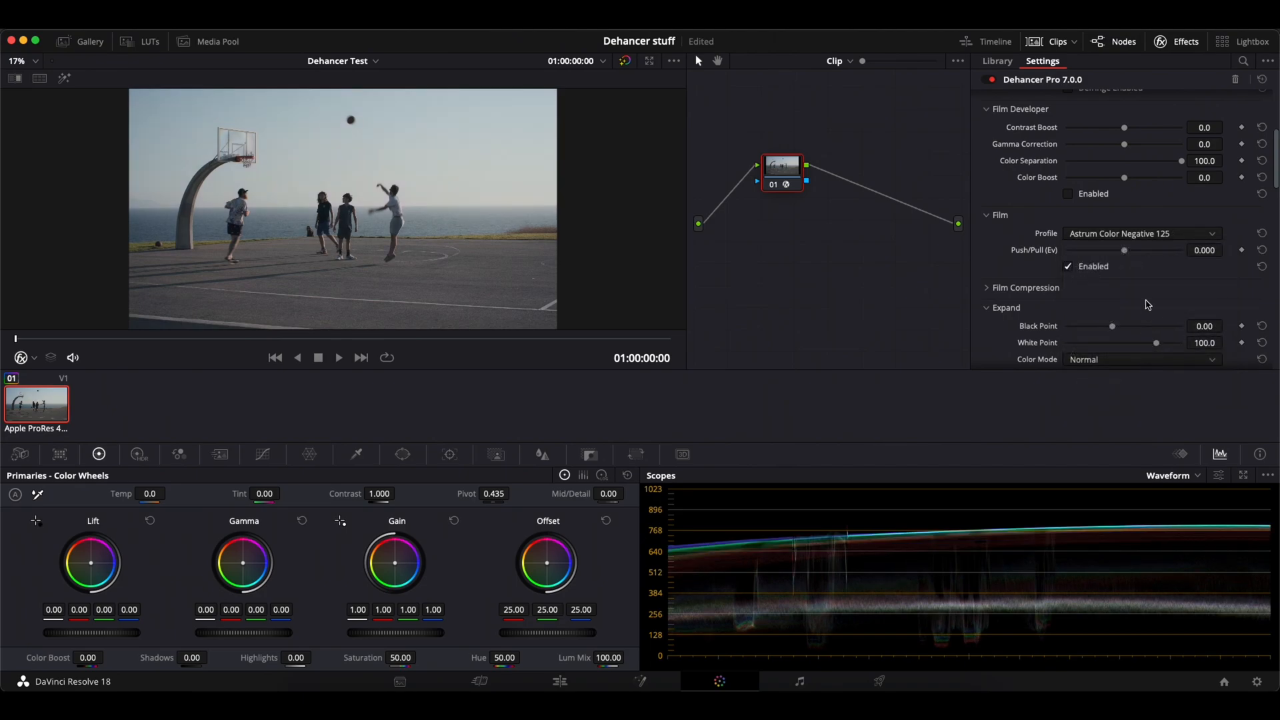
Try the film profiles Cinestill 800T and Cinestill 50D on the clip.
click(1143, 241)
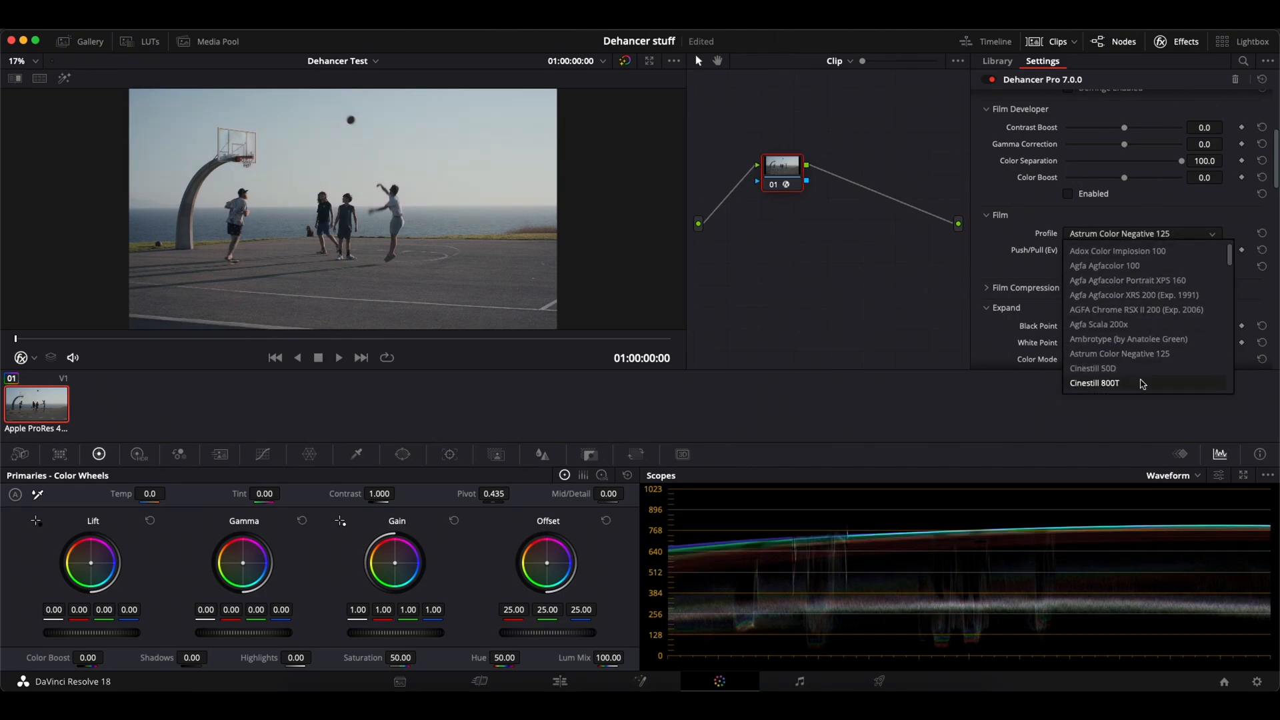
click(1141, 383)
click(1118, 238)
click(1118, 368)
Try the film profiles Fuji Eterna Vivid 500 (Exp. 2013) and Fuji Reala 500D (Exp.2013) on the clip.
click(1122, 236)
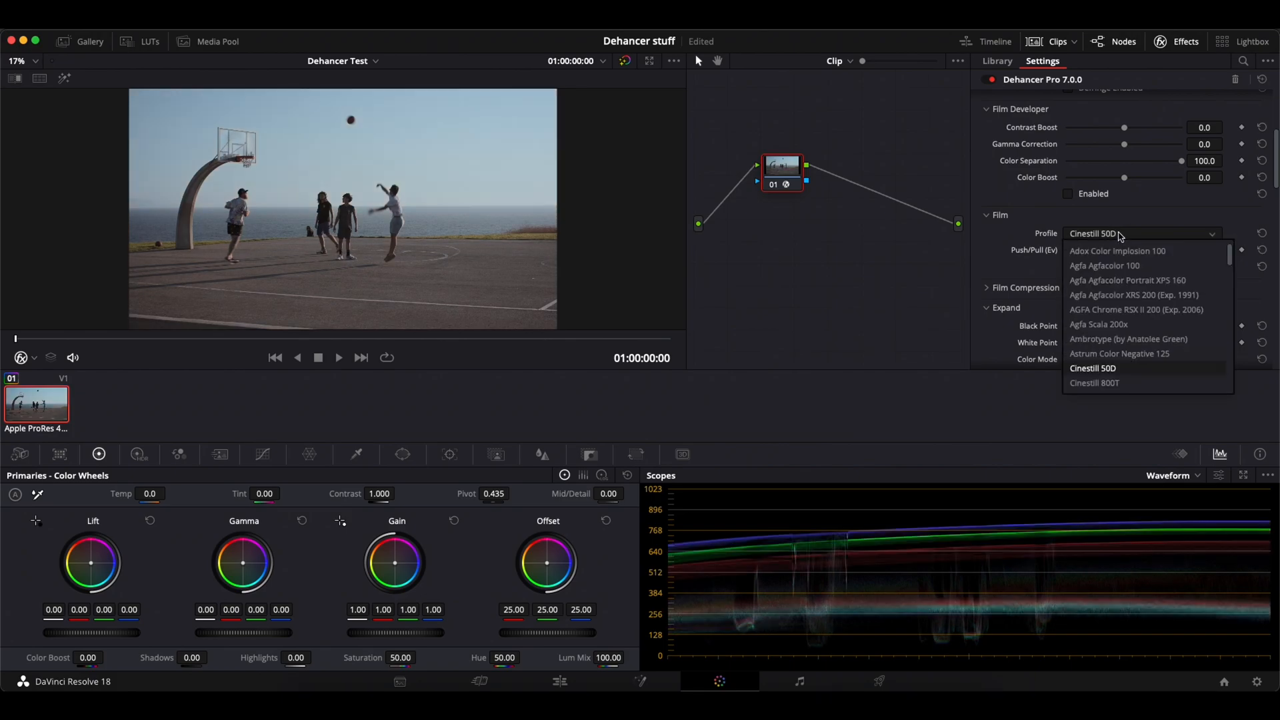
scroll(1151, 339, down, 3)
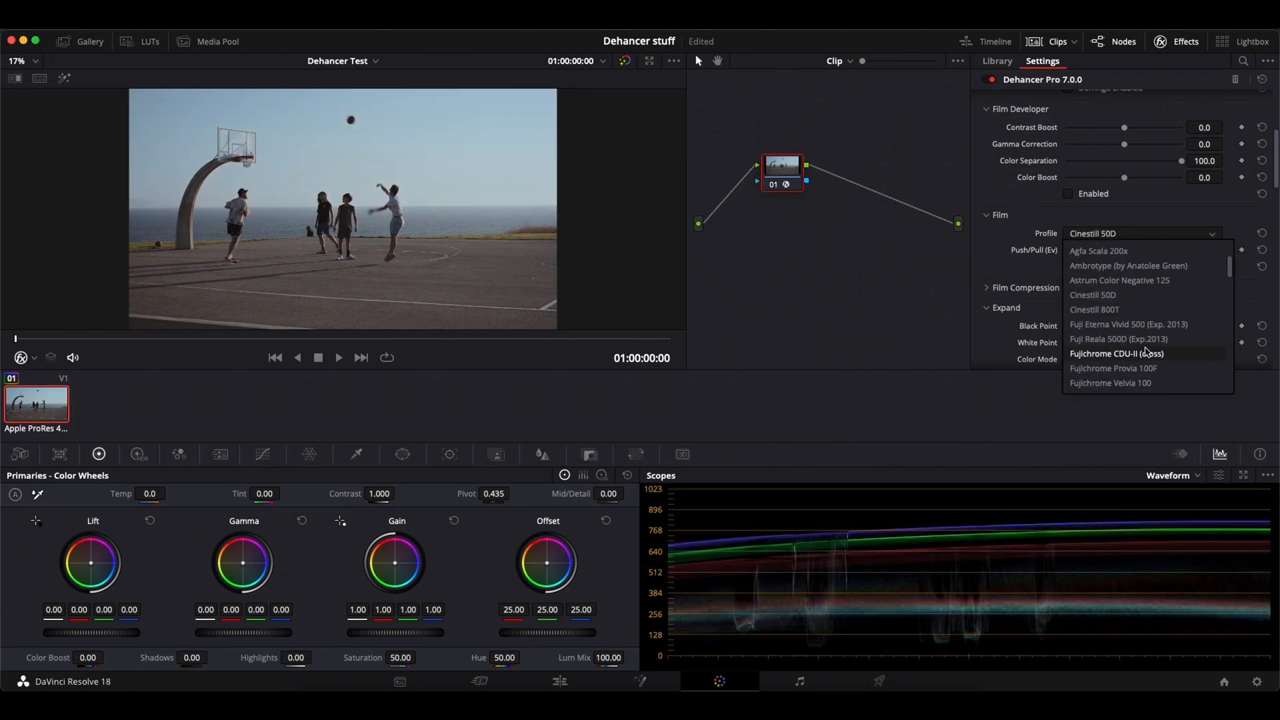
click(1151, 324)
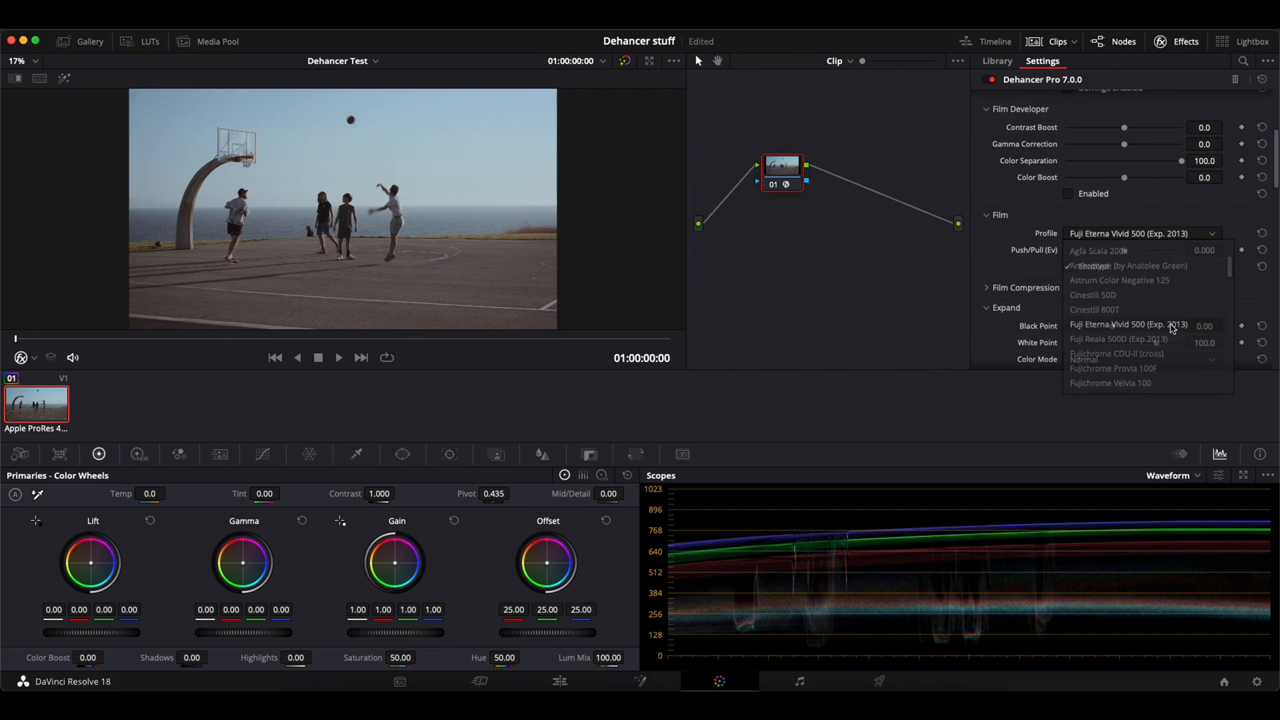
click(1135, 234)
click(1163, 338)
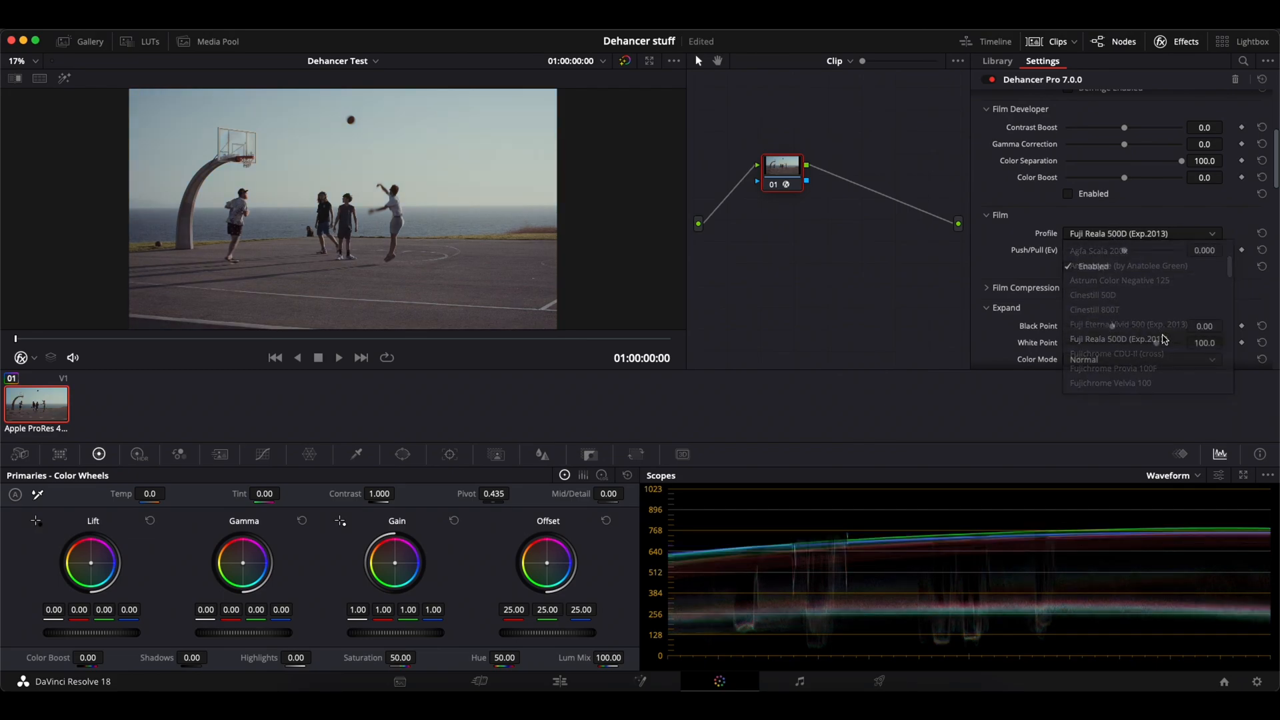
Try the Fujicolor 100 film profile and switch the clip to Fujicolor C200.
click(1131, 235)
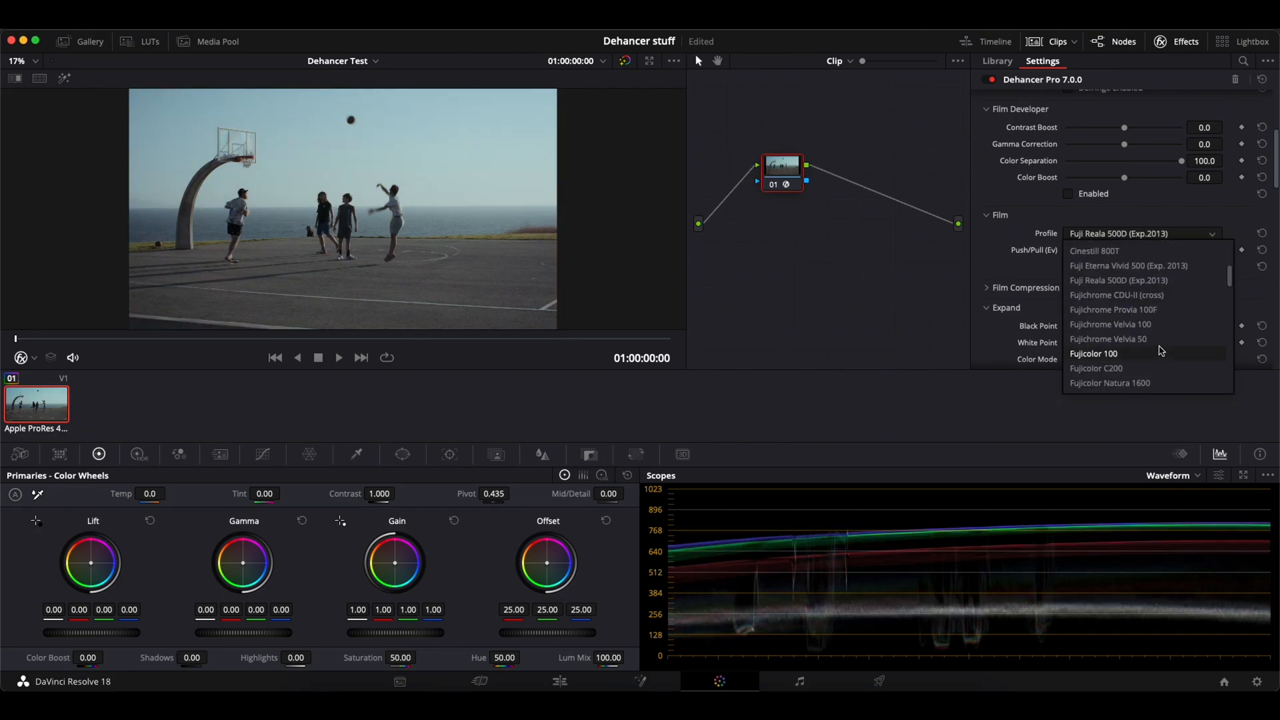
click(1160, 352)
click(1132, 234)
scroll(1156, 319, down, 3)
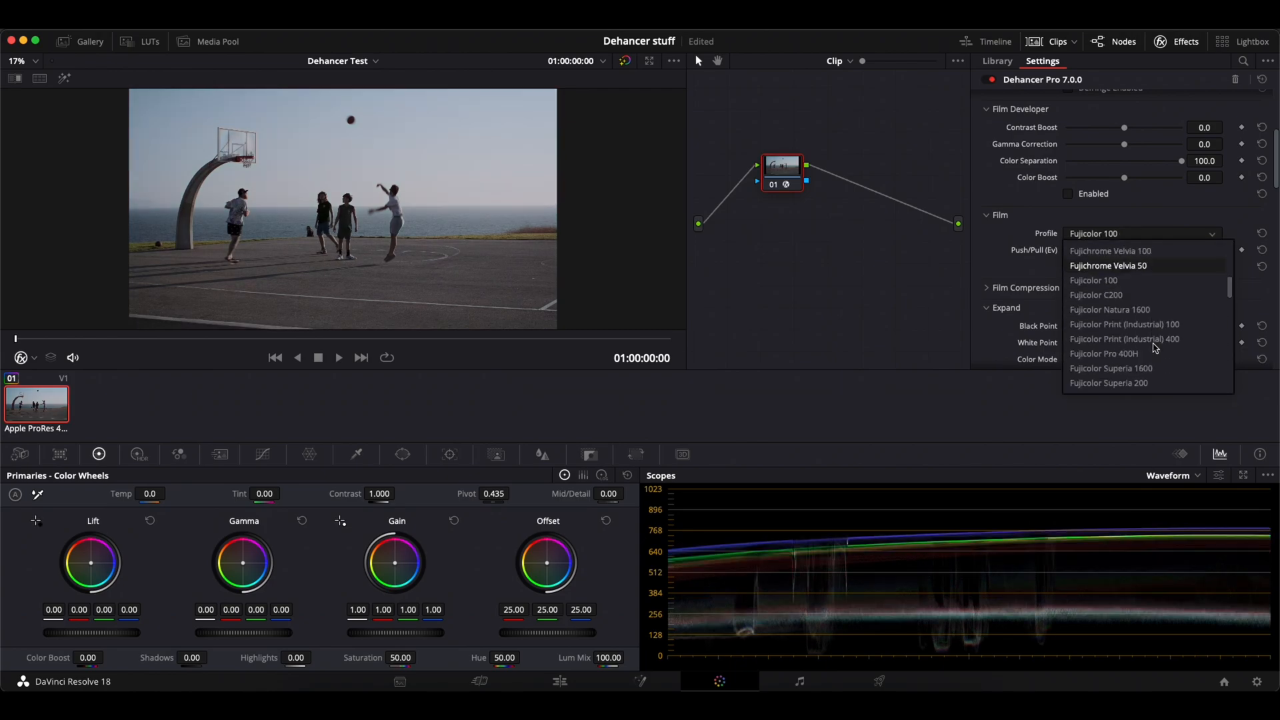
click(1156, 298)
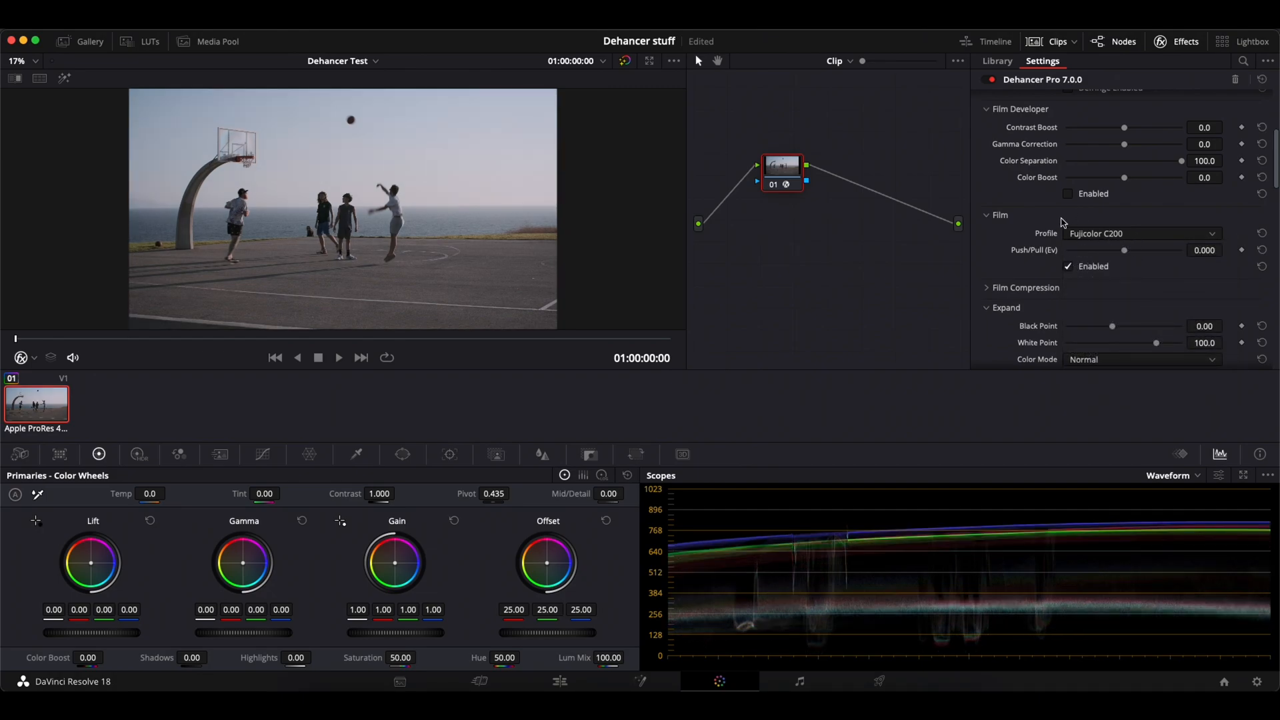
Look through the Fujifilm and Kodak film profiles and switch the clip to Kodak Vision3 50D.
click(1146, 238)
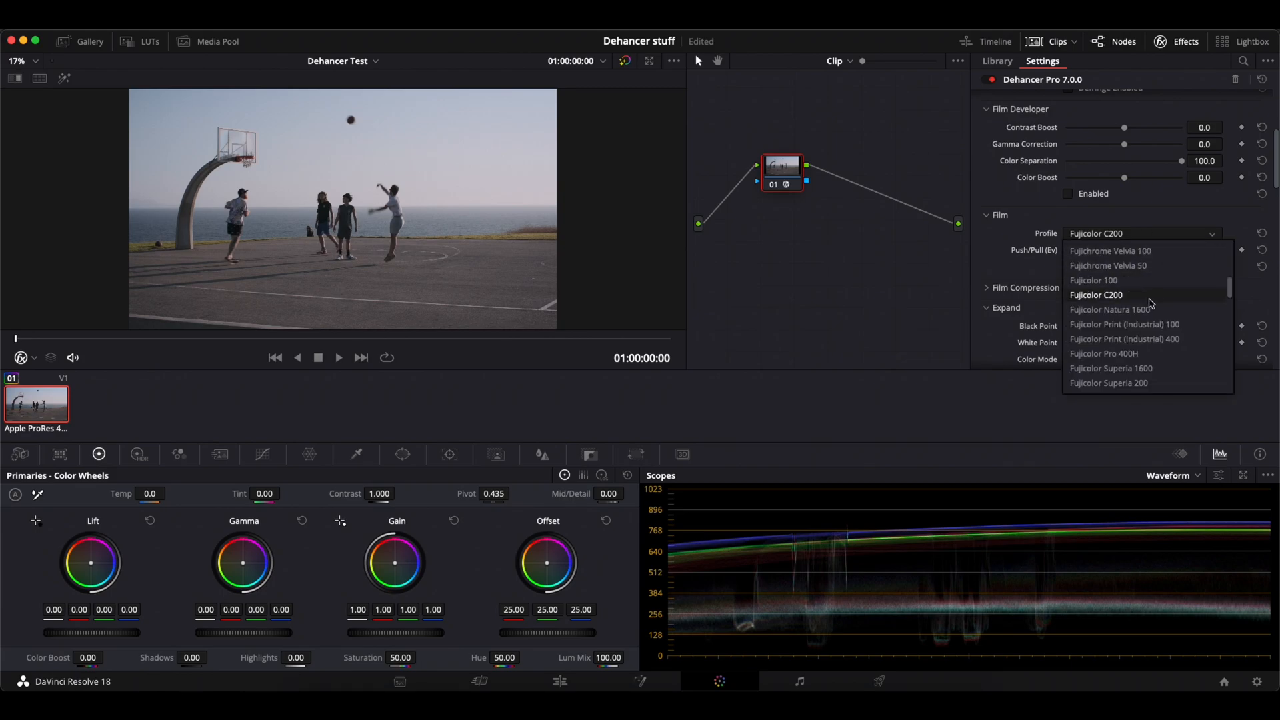
scroll(1152, 304, down, 6)
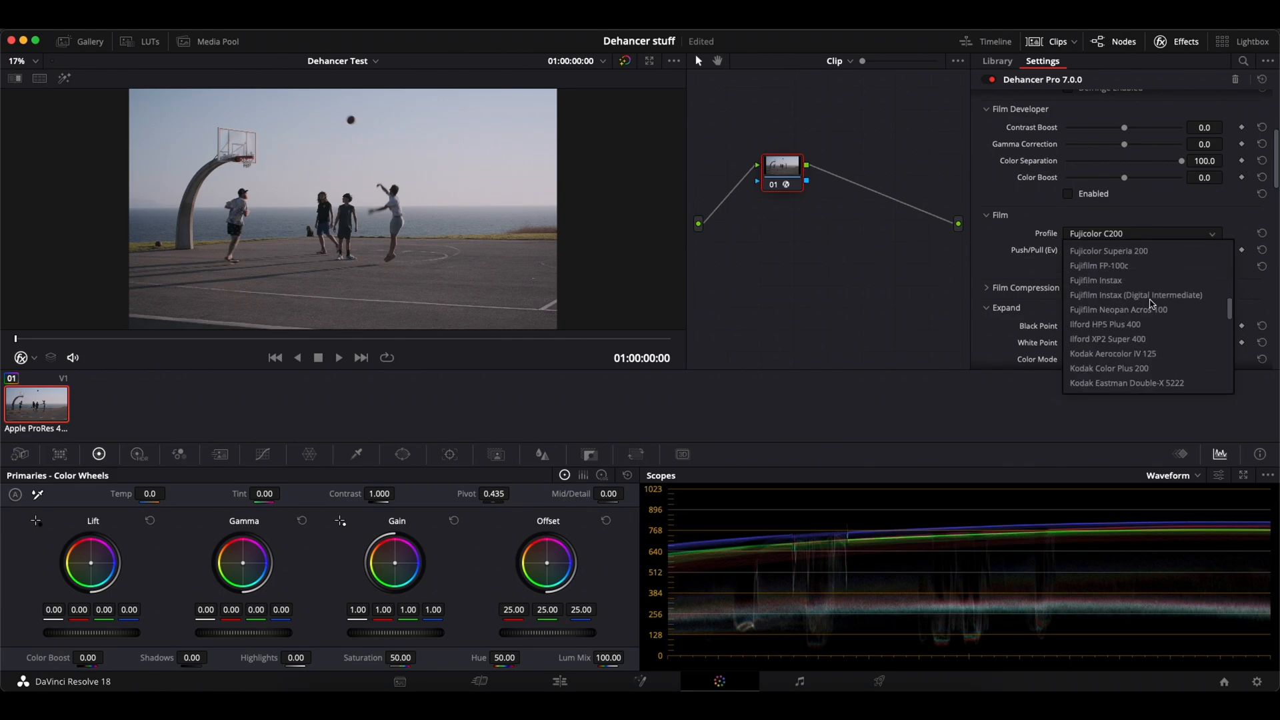
scroll(1152, 304, down, 5)
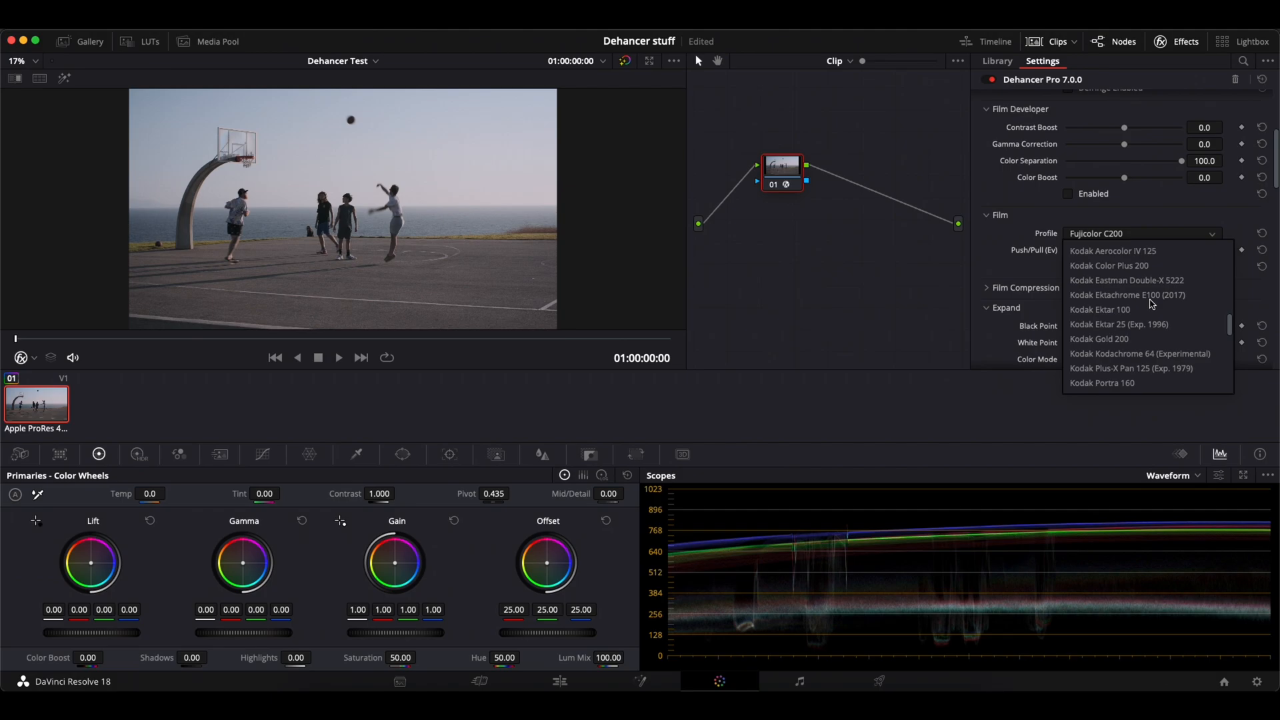
scroll(1152, 304, down, 5)
scroll(1152, 304, down, 9)
scroll(1152, 304, down, 5)
scroll(1152, 304, up, 17)
scroll(1152, 304, down, 8)
scroll(1152, 304, down, 2)
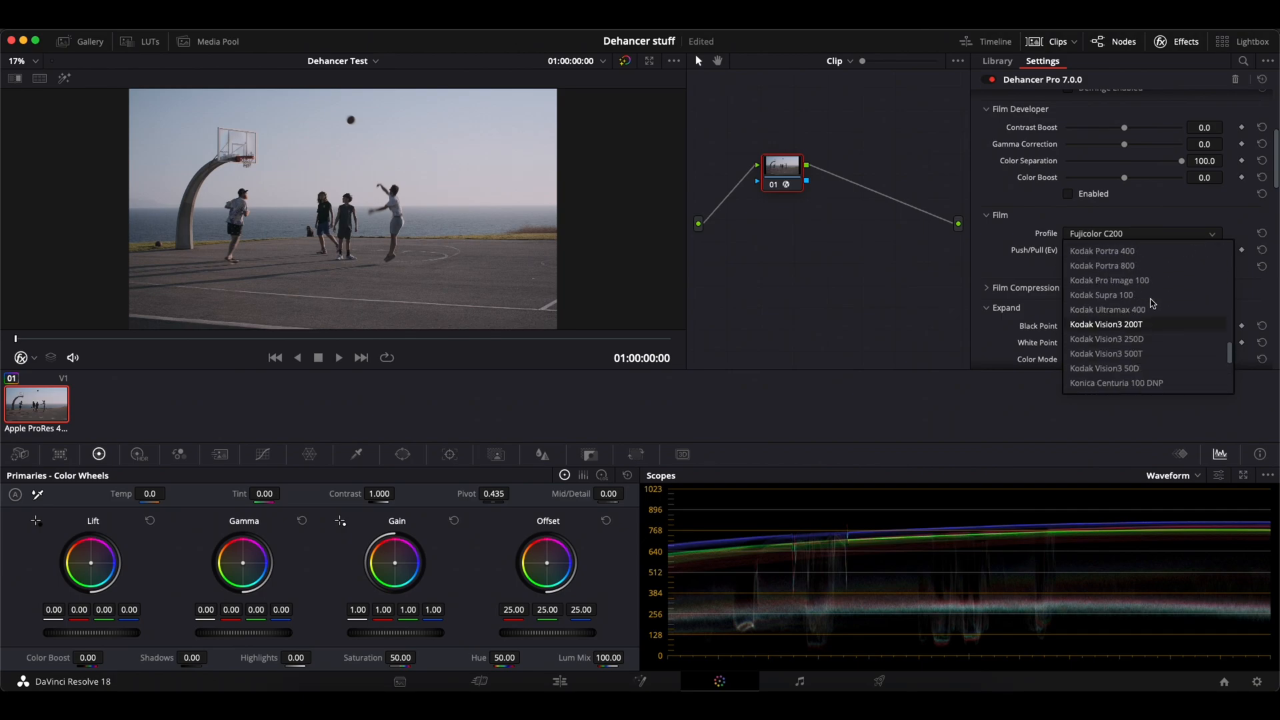
click(1162, 371)
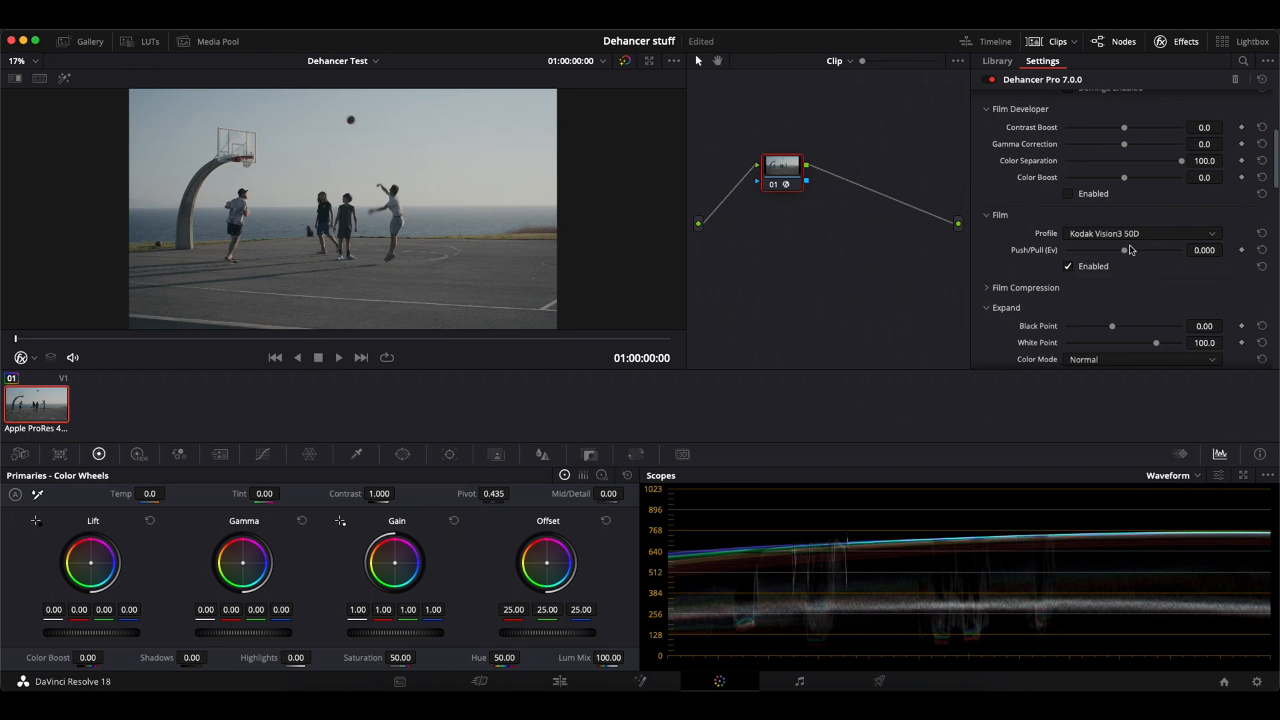
Set the film's Push/Pull (Ev) to about 0.526.
mouse_move(1124, 250)
mouse_down()
mouse_move(1181, 252)
mouse_move(1076, 265)
mouse_move(1126, 270)
mouse_up()
mouse_move(1135, 257)
mouse_down()
mouse_move(1122, 253)
mouse_move(1158, 253)
mouse_move(1110, 261)
mouse_move(1158, 258)
mouse_move(1115, 260)
mouse_move(1152, 260)
mouse_move(1141, 261)
mouse_up()
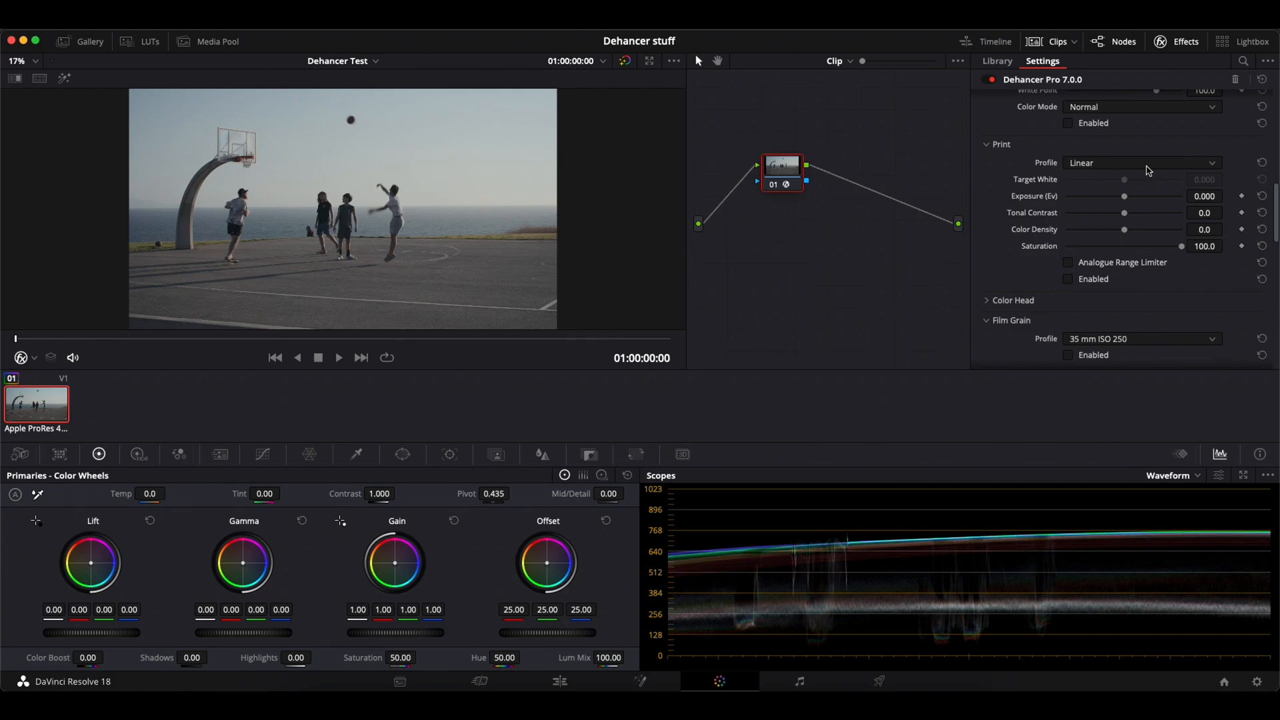
scroll(1148, 171, up, 5)
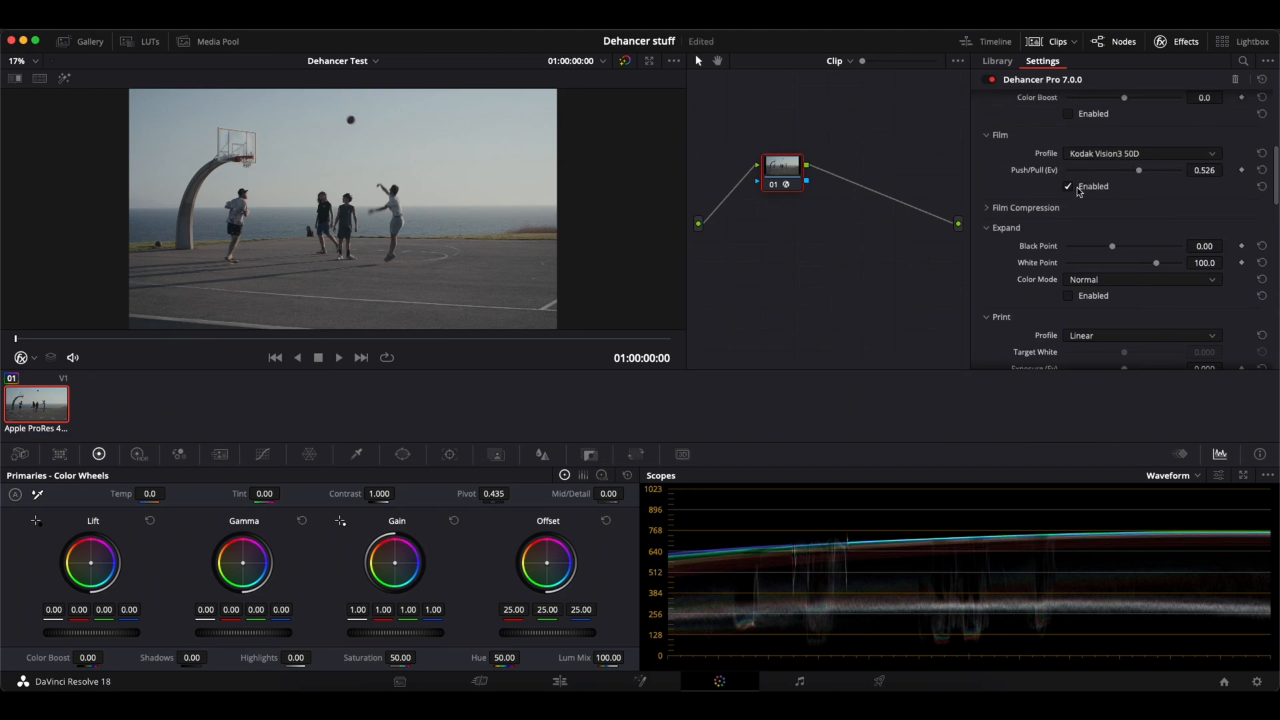
scroll(979, 260, down, 6)
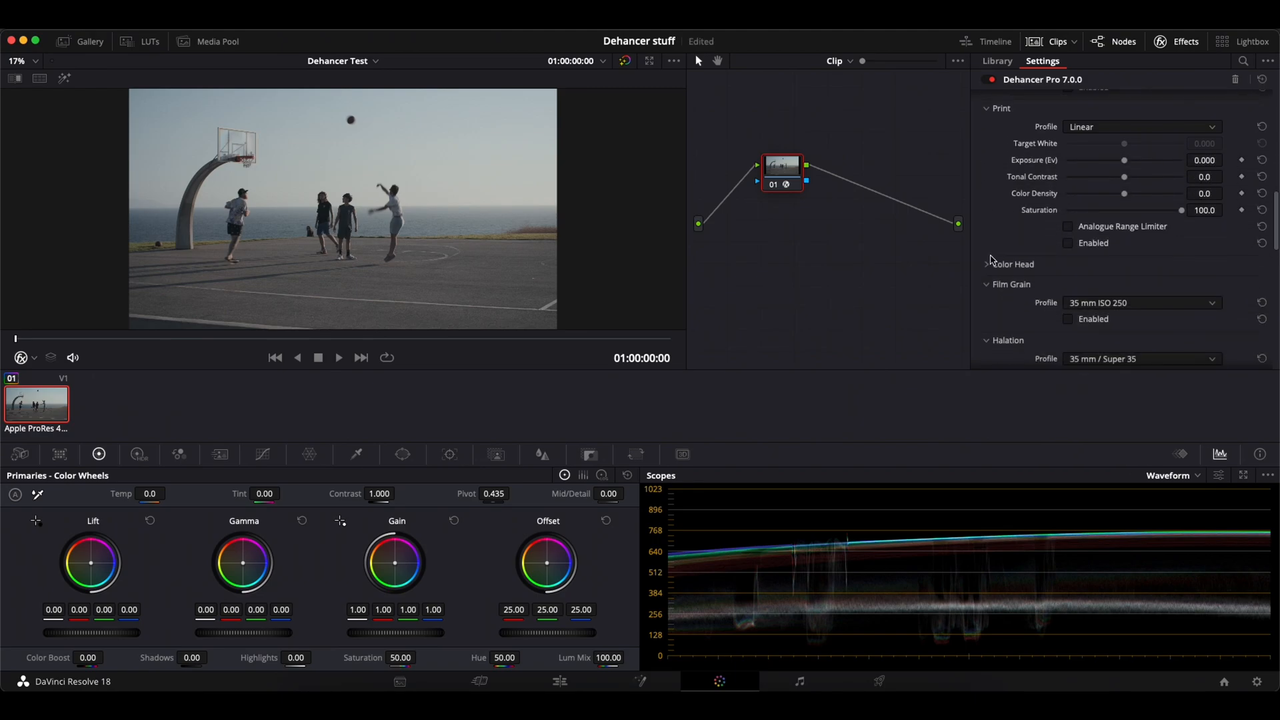
click(1178, 130)
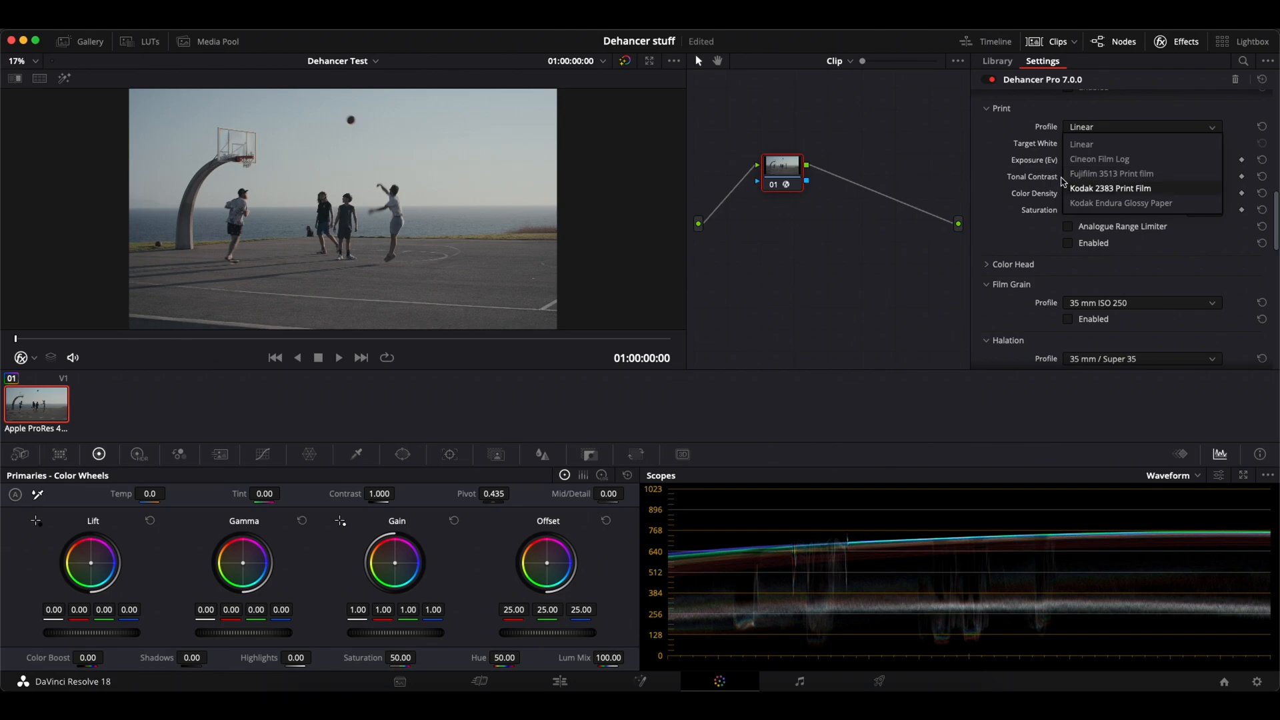
click(1088, 144)
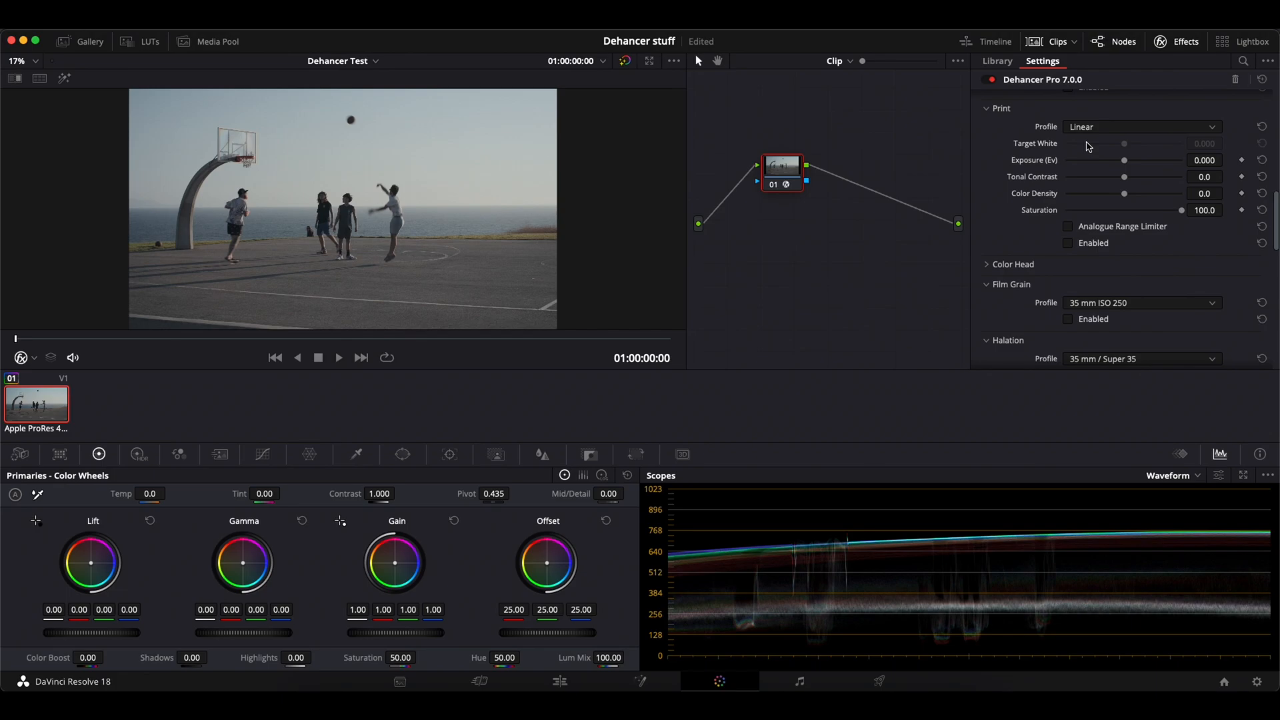
click(1102, 127)
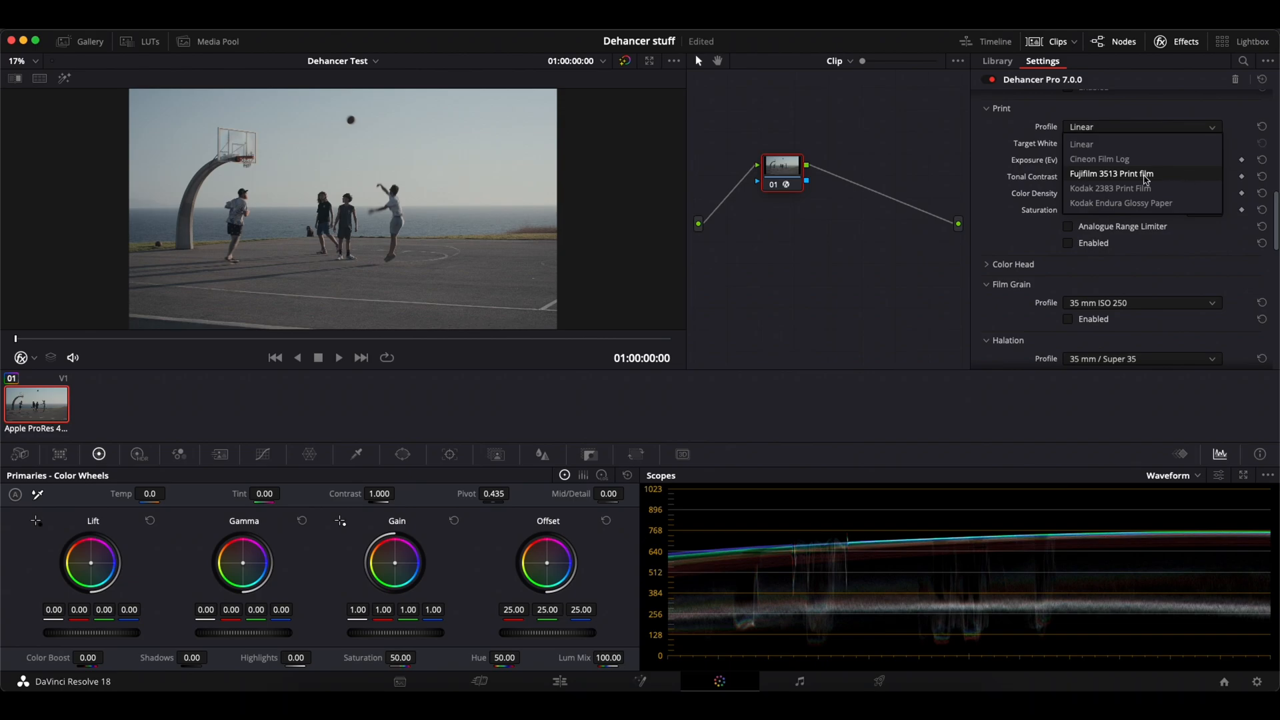
click(1013, 158)
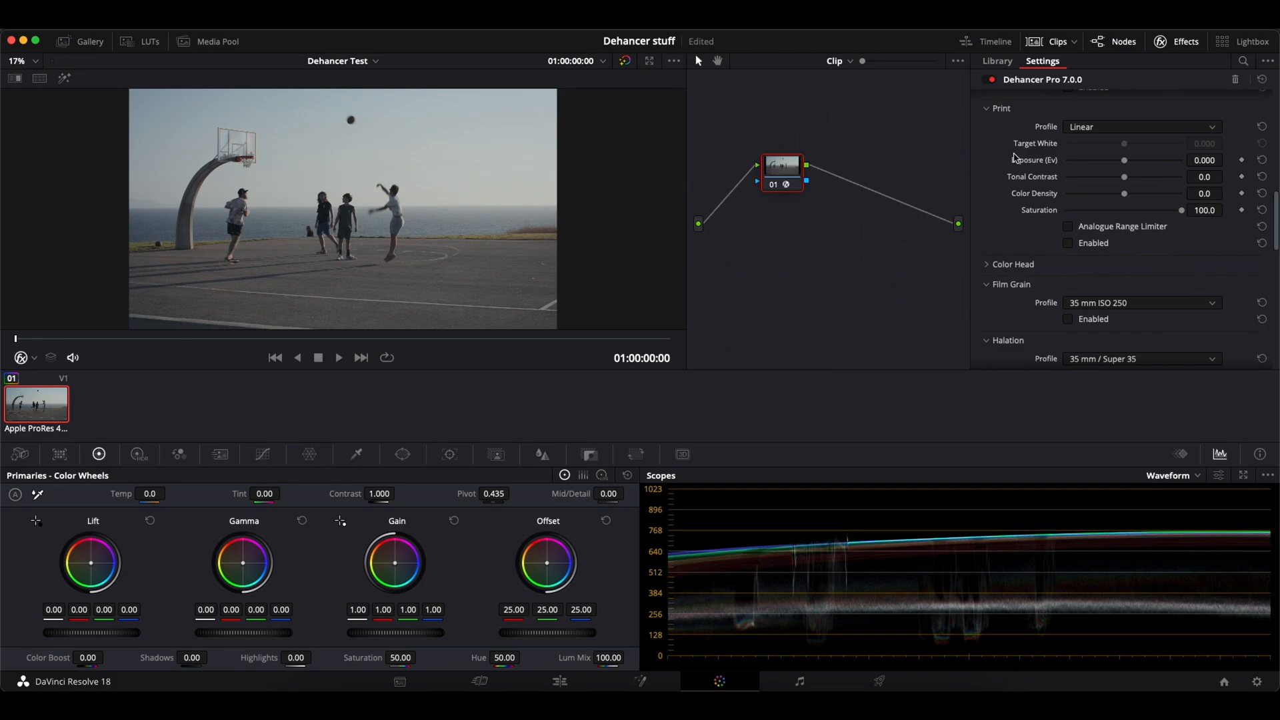
Choose the Fujifilm 3513 Print film profile in the Print settings and enable the print emulation.
click(1075, 132)
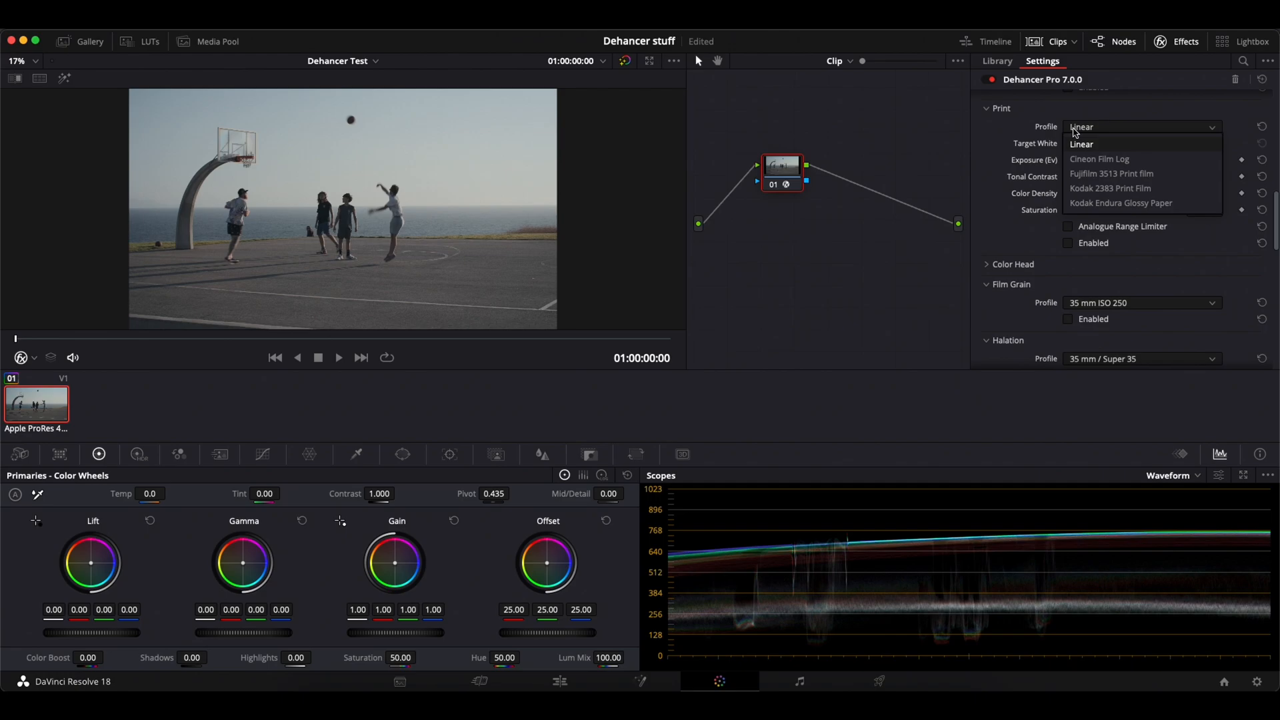
click(1091, 174)
click(1067, 244)
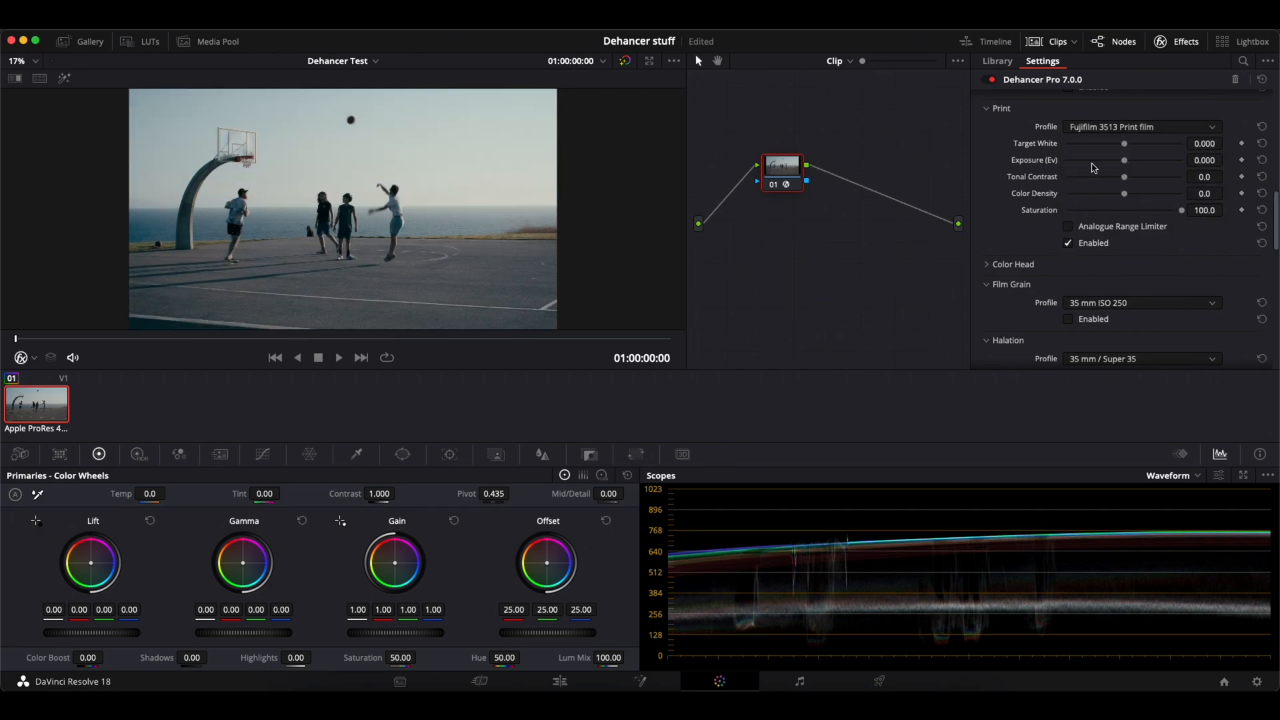
Try the print profiles Kodak 2383 Print Film and Kodak Endura Glossy Paper, and switch back to Fujifilm 3513 Print film.
click(1104, 129)
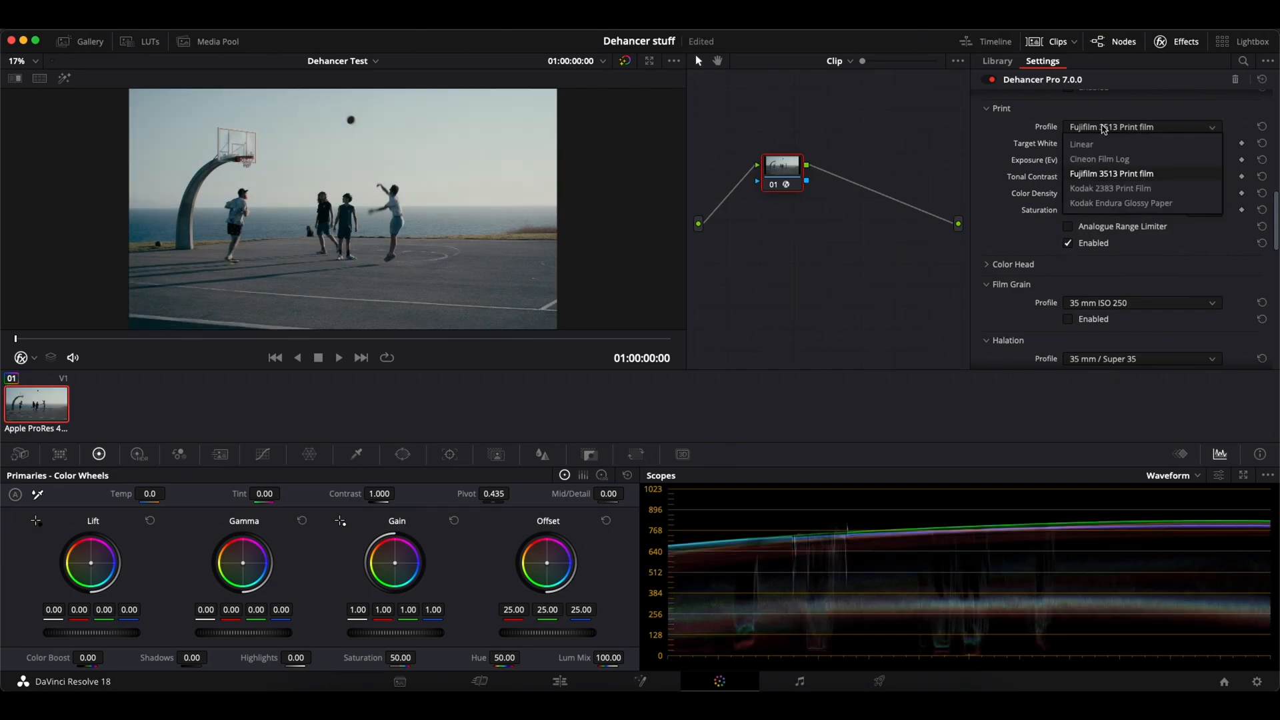
click(1111, 189)
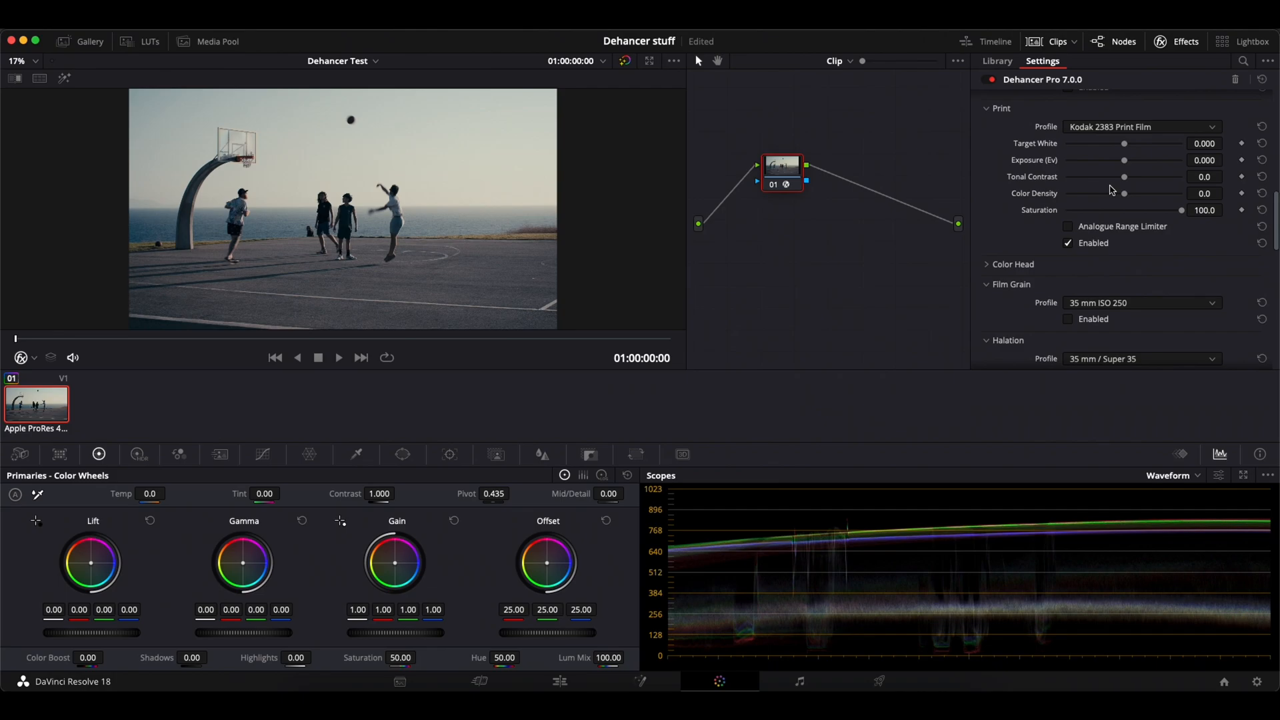
click(1110, 128)
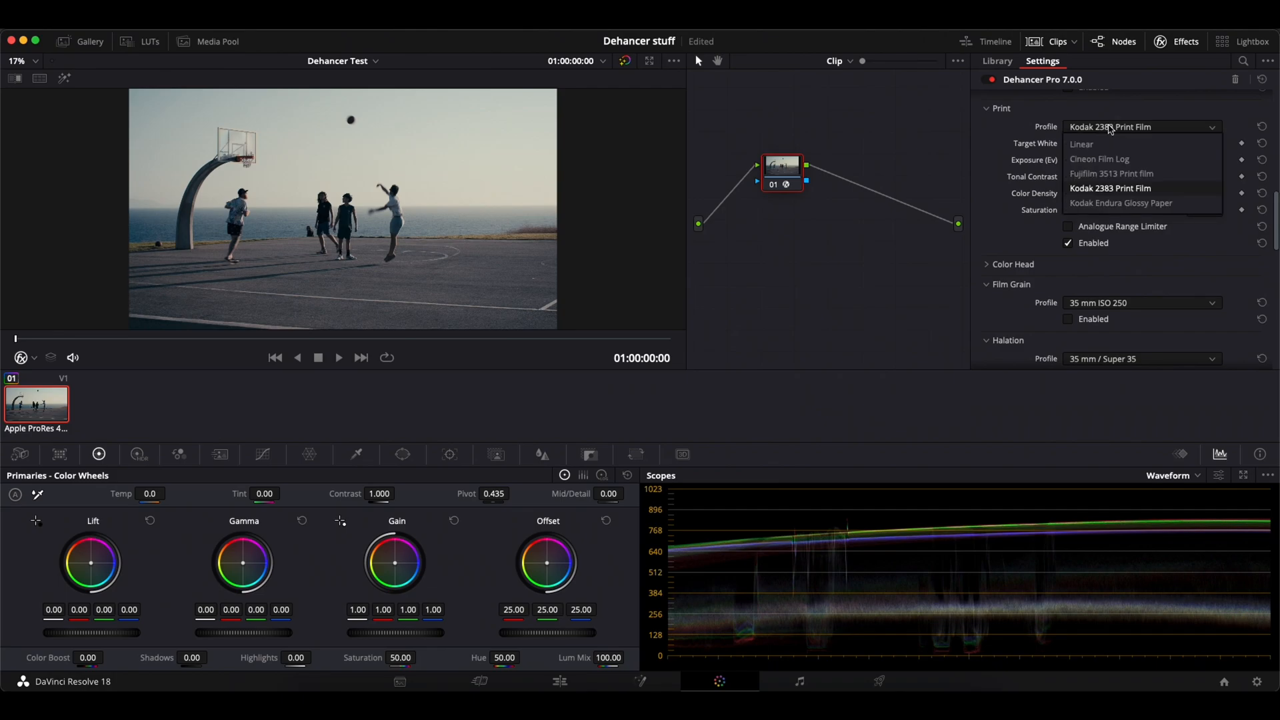
click(1127, 204)
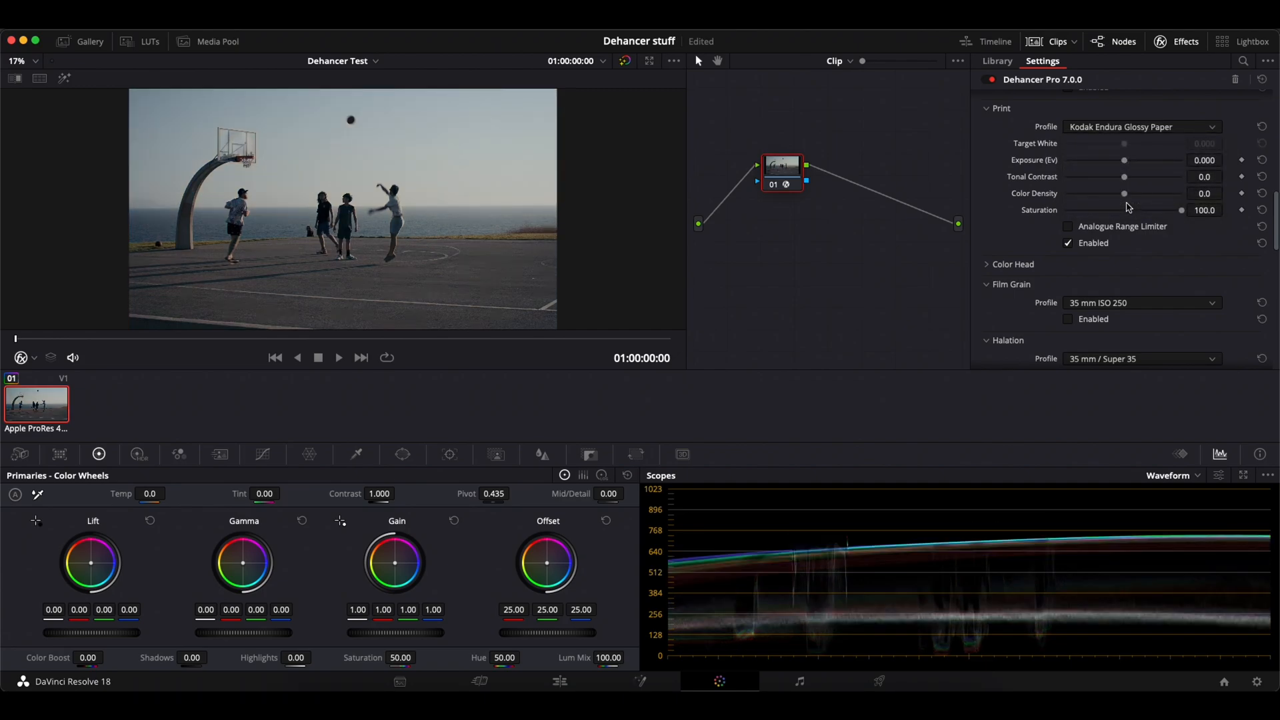
click(1150, 133)
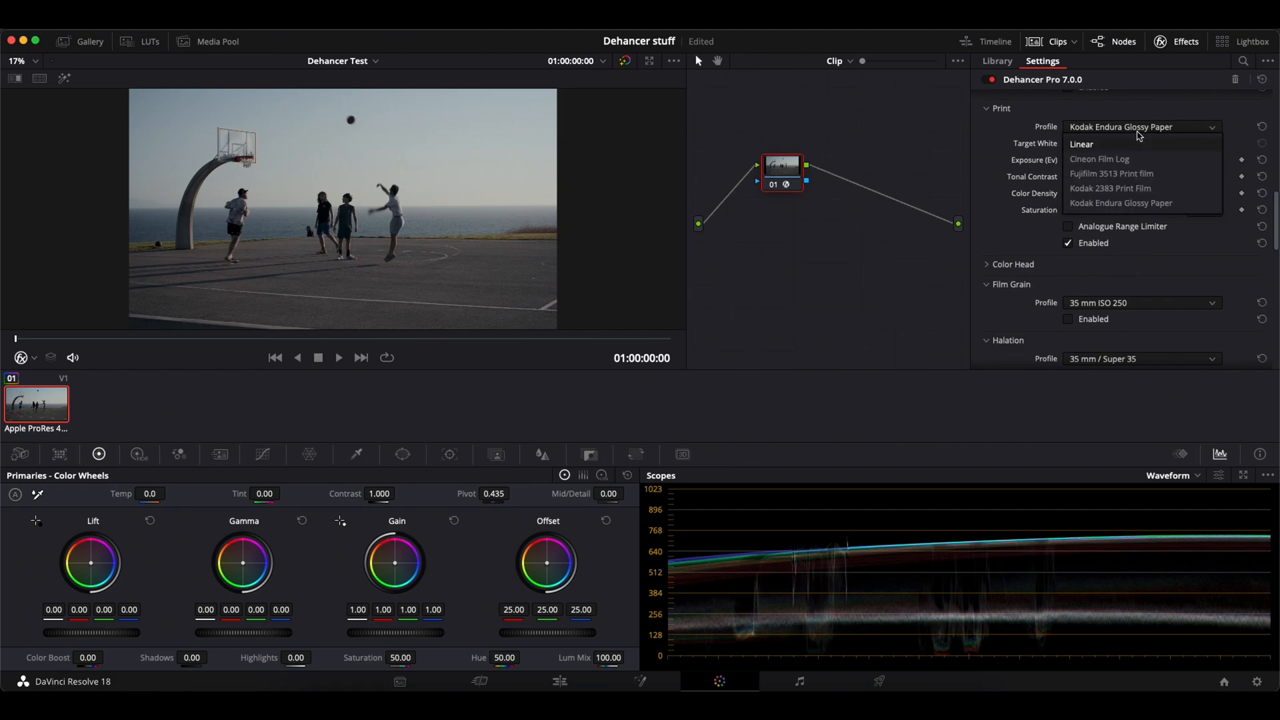
click(1137, 176)
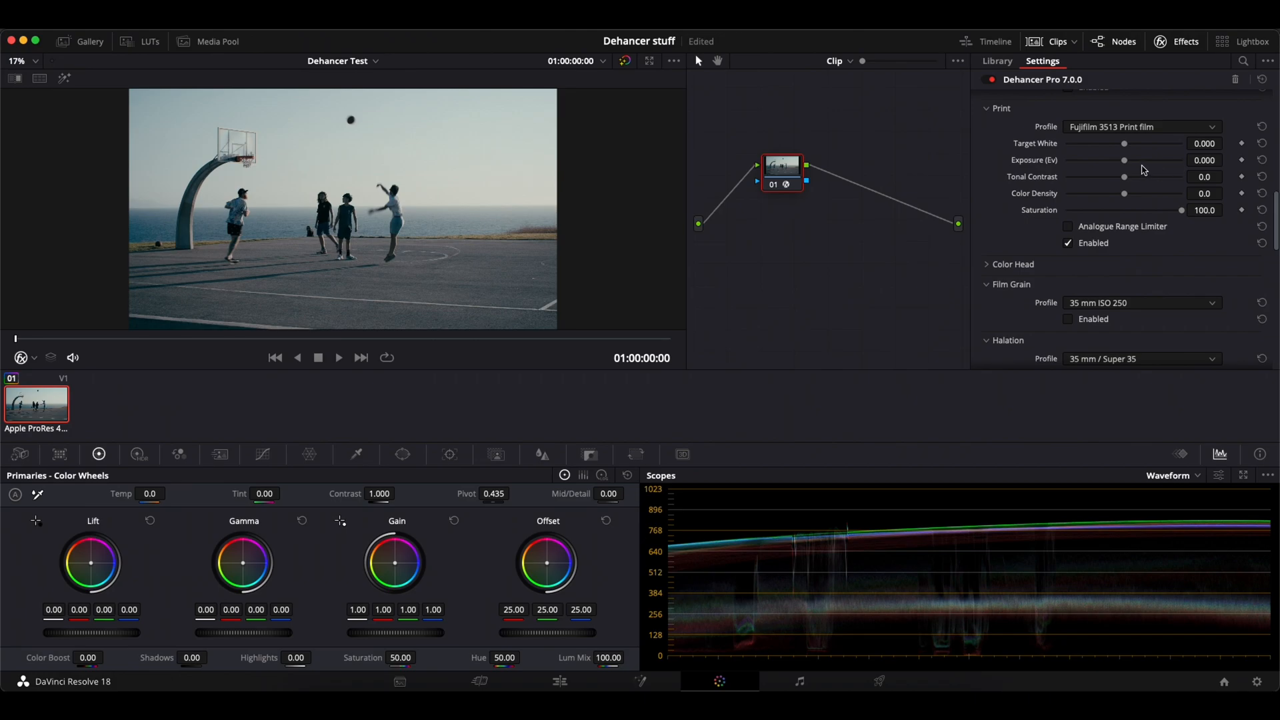
Adjust the print's Target White to about -0.382, Exposure to about -0.087 and Tonal Contrast to about 0.3.
drag(1125, 144, 1118, 161)
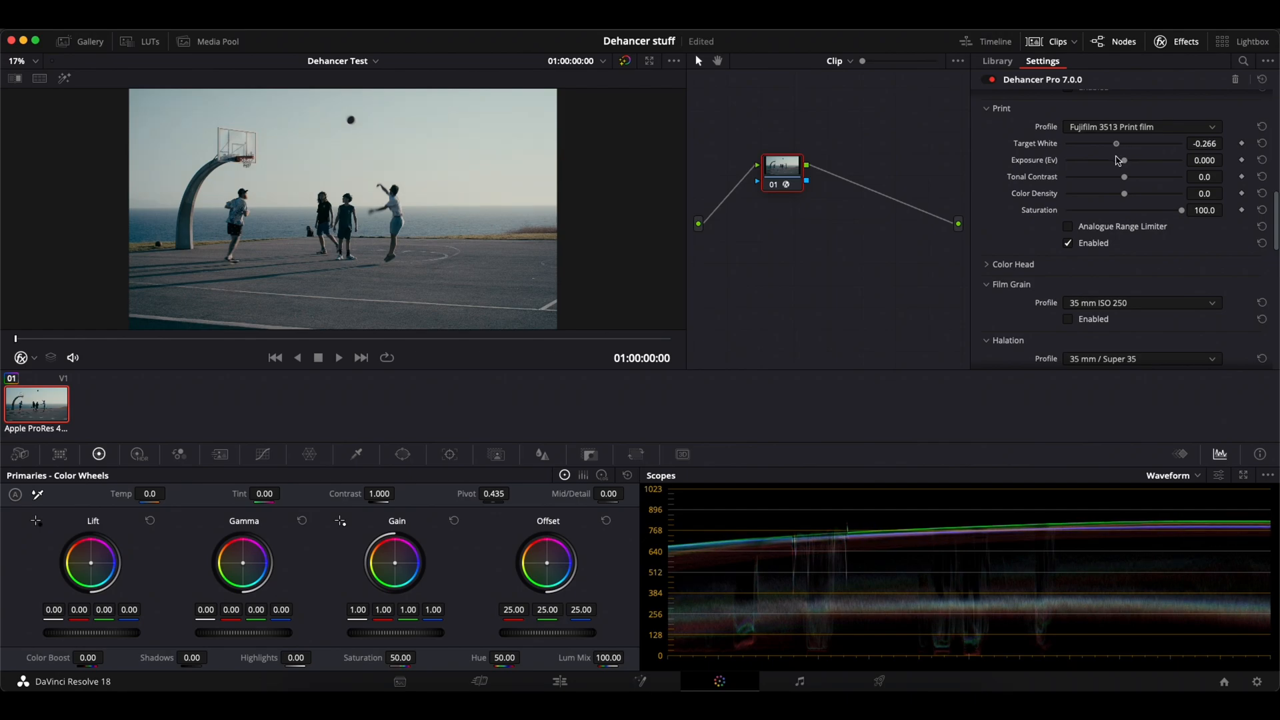
mouse_move(1118, 161)
mouse_down()
mouse_move(1107, 175)
mouse_move(1124, 169)
mouse_up()
drag(1119, 168, 1125, 185)
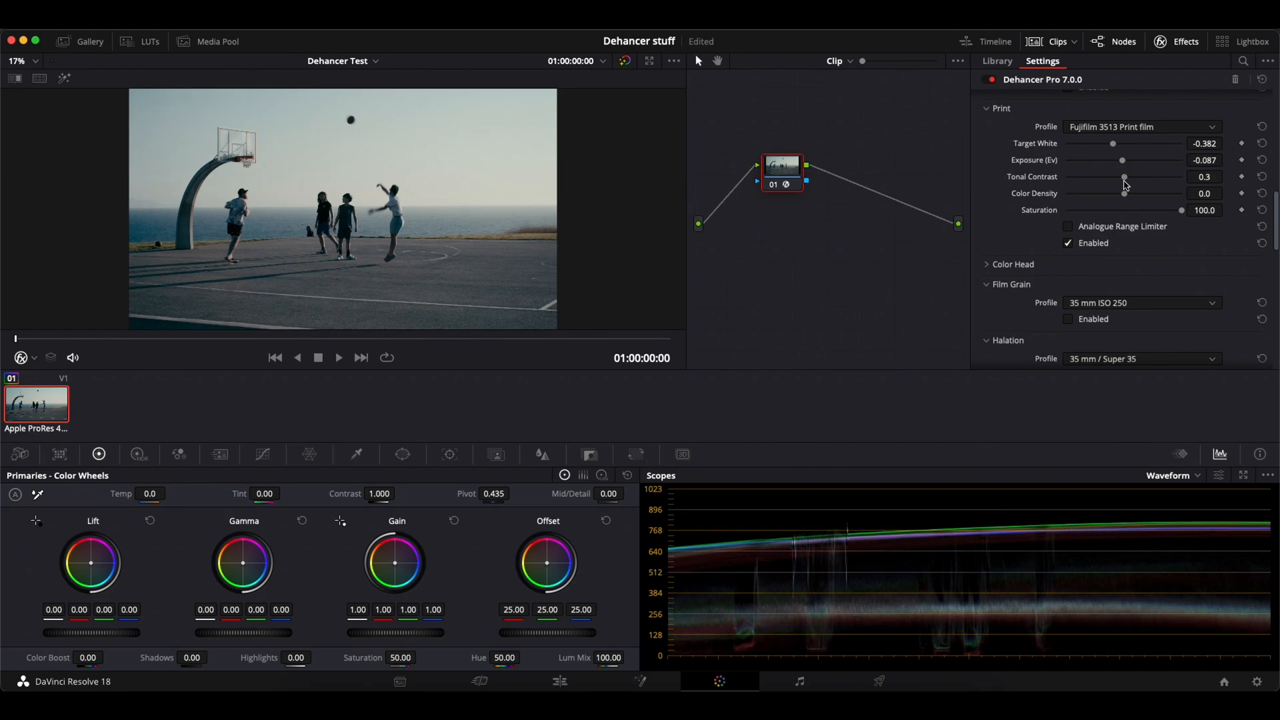
Try the Analogue Range Limiter on the print and turn it off again.
click(1068, 241)
click(1069, 228)
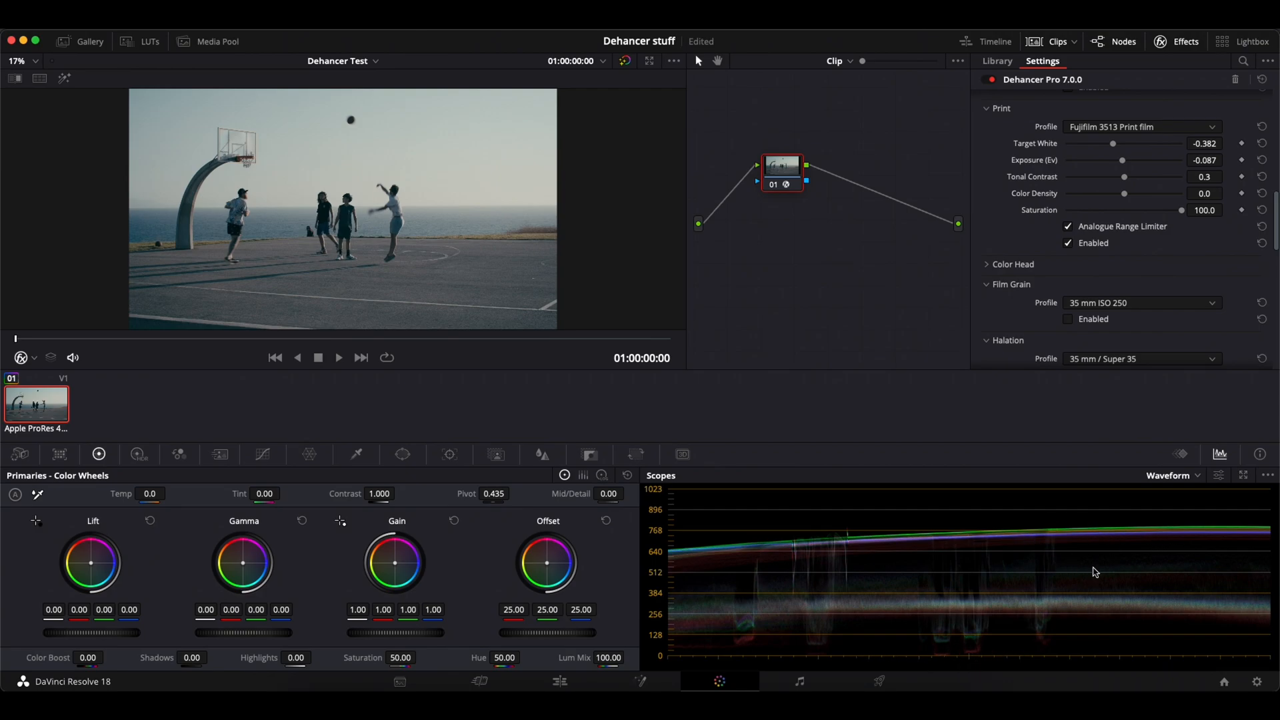
click(1068, 227)
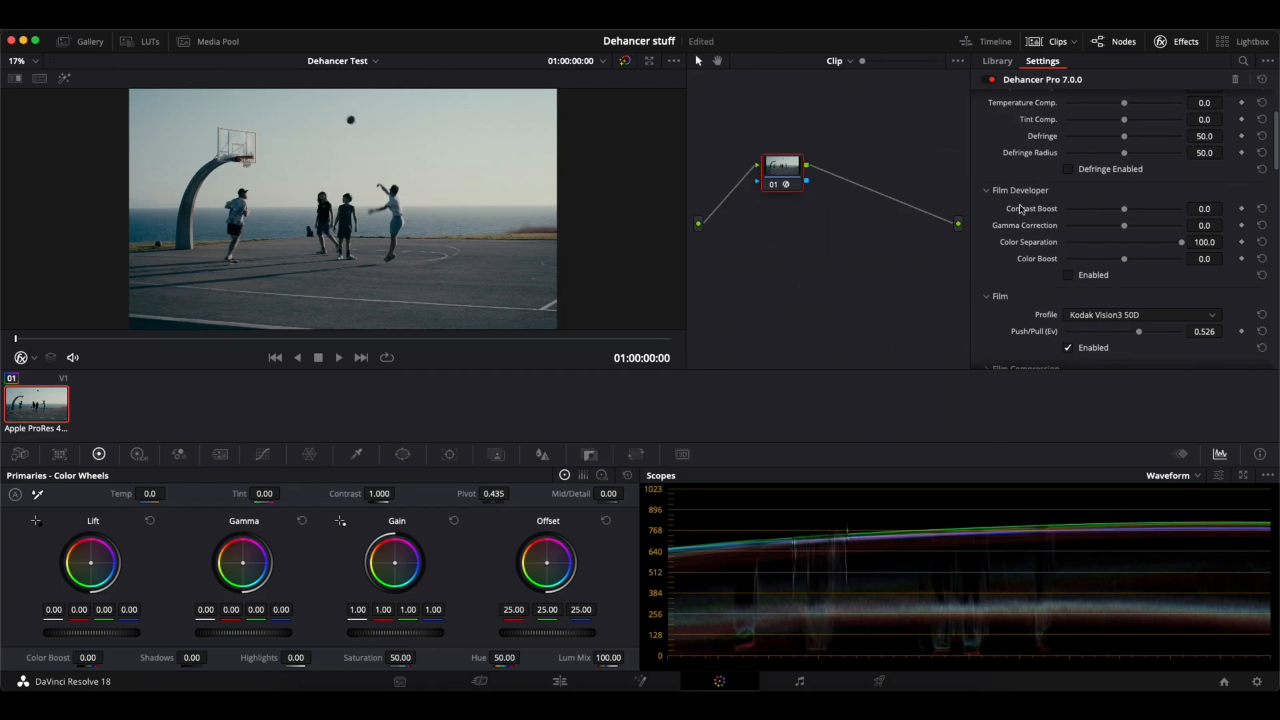
Enable Film Developer and set its Contrast Boost to about -5.2 and Gamma Correction to about 11.9.
scroll(1026, 212, down, 1)
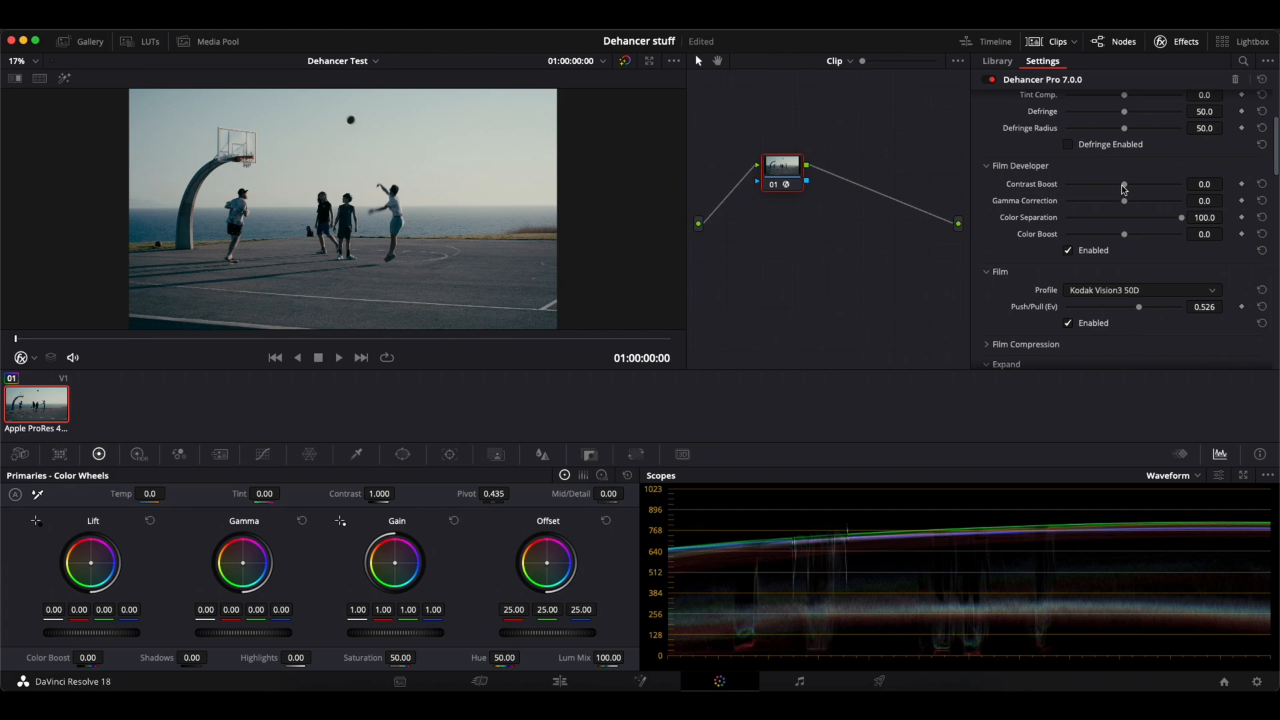
drag(1124, 189, 1117, 196)
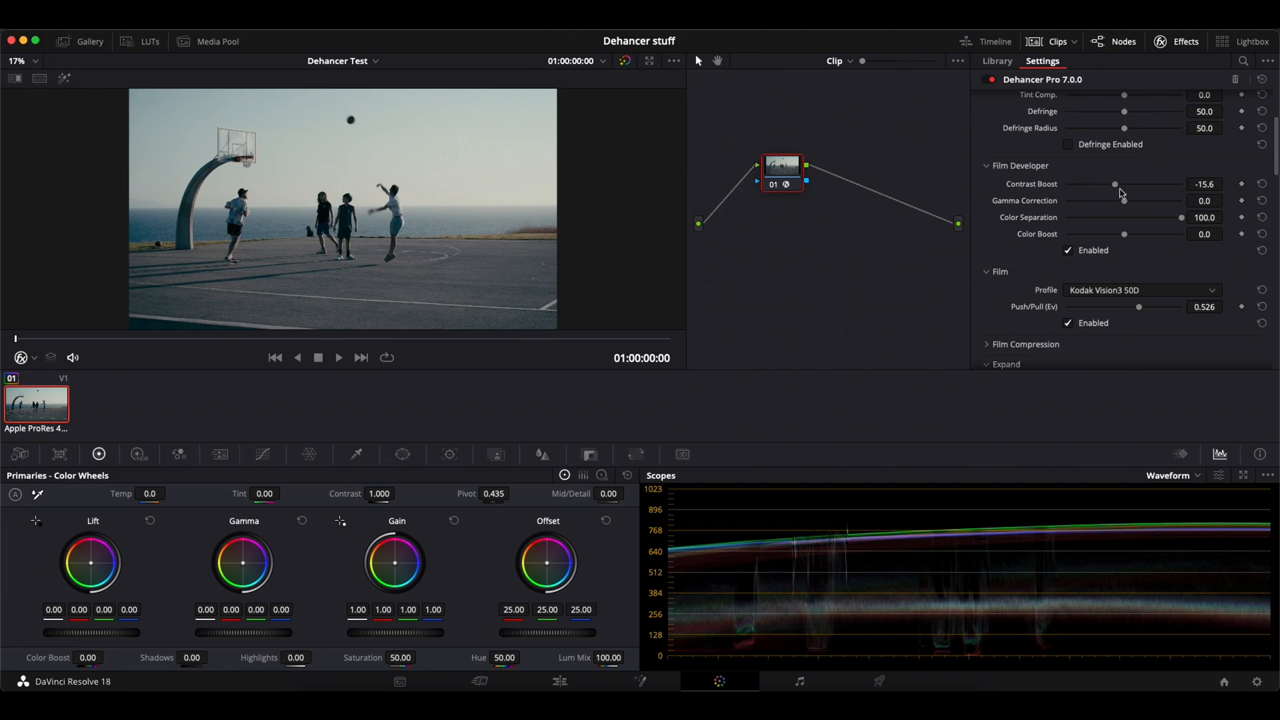
mouse_move(1126, 208)
mouse_down()
mouse_move(1110, 208)
mouse_move(1185, 206)
mouse_move(1097, 208)
mouse_move(1168, 205)
mouse_move(1119, 201)
mouse_move(1159, 186)
mouse_move(1036, 204)
mouse_move(1187, 206)
mouse_move(1114, 208)
mouse_move(1131, 203)
mouse_move(1120, 188)
mouse_move(1125, 207)
mouse_move(1138, 204)
mouse_up()
click(1261, 184)
click(1262, 201)
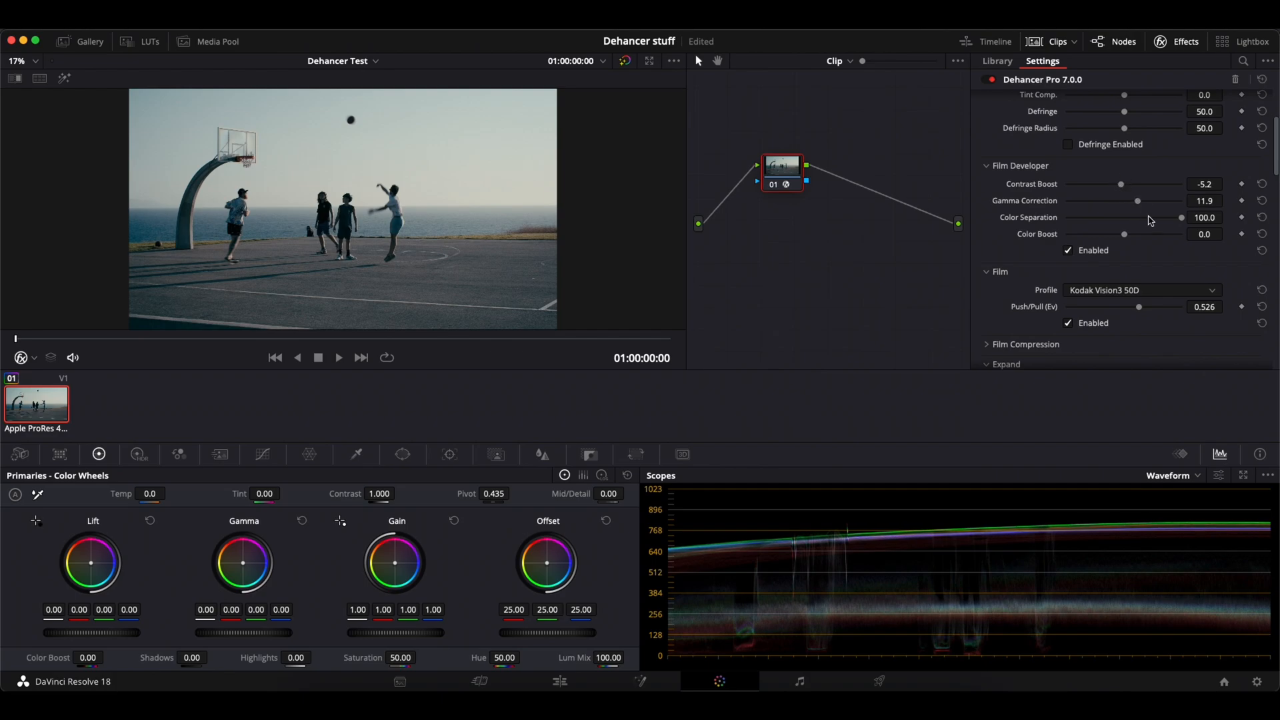
Lower the Film Developer's Color Separation to about 59.5 and raise its Color Boost slightly past 35.
drag(1185, 223, 1145, 216)
drag(1144, 216, 1144, 216)
mouse_move(1142, 216)
mouse_down()
mouse_move(1128, 244)
mouse_move(1159, 235)
mouse_move(1144, 236)
mouse_up()
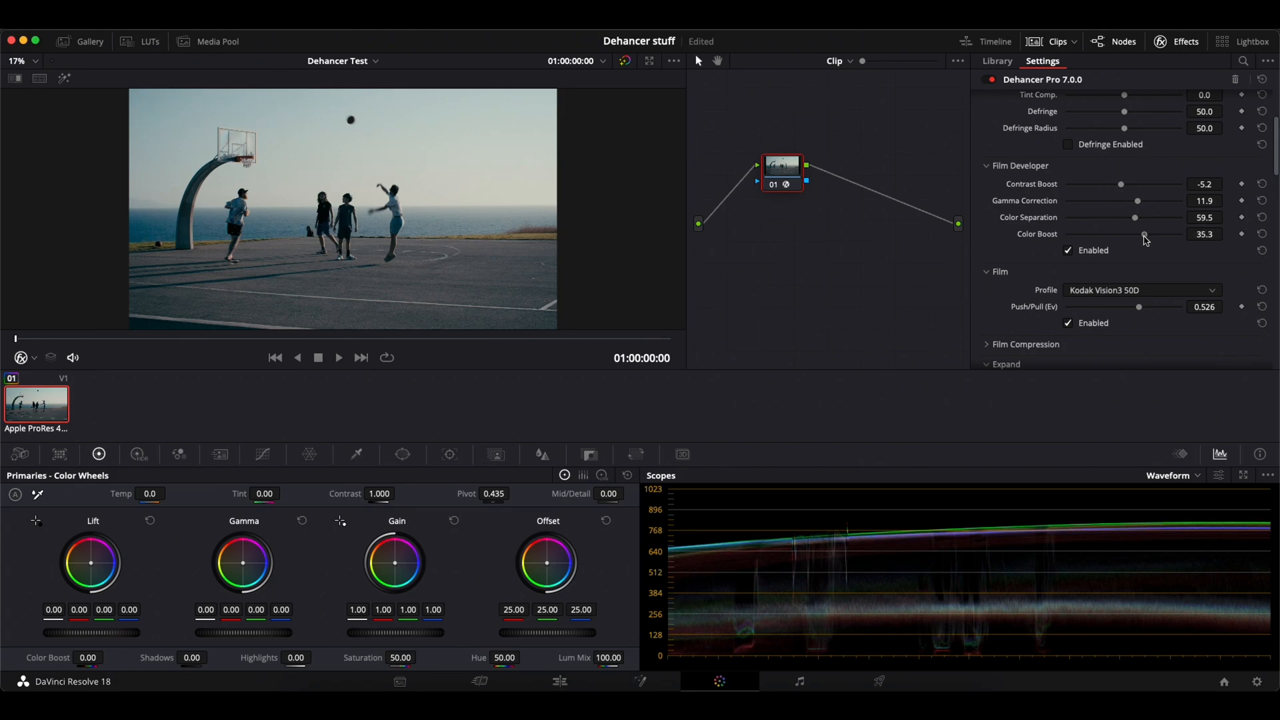
drag(1145, 240, 1151, 240)
drag(1151, 240, 1149, 237)
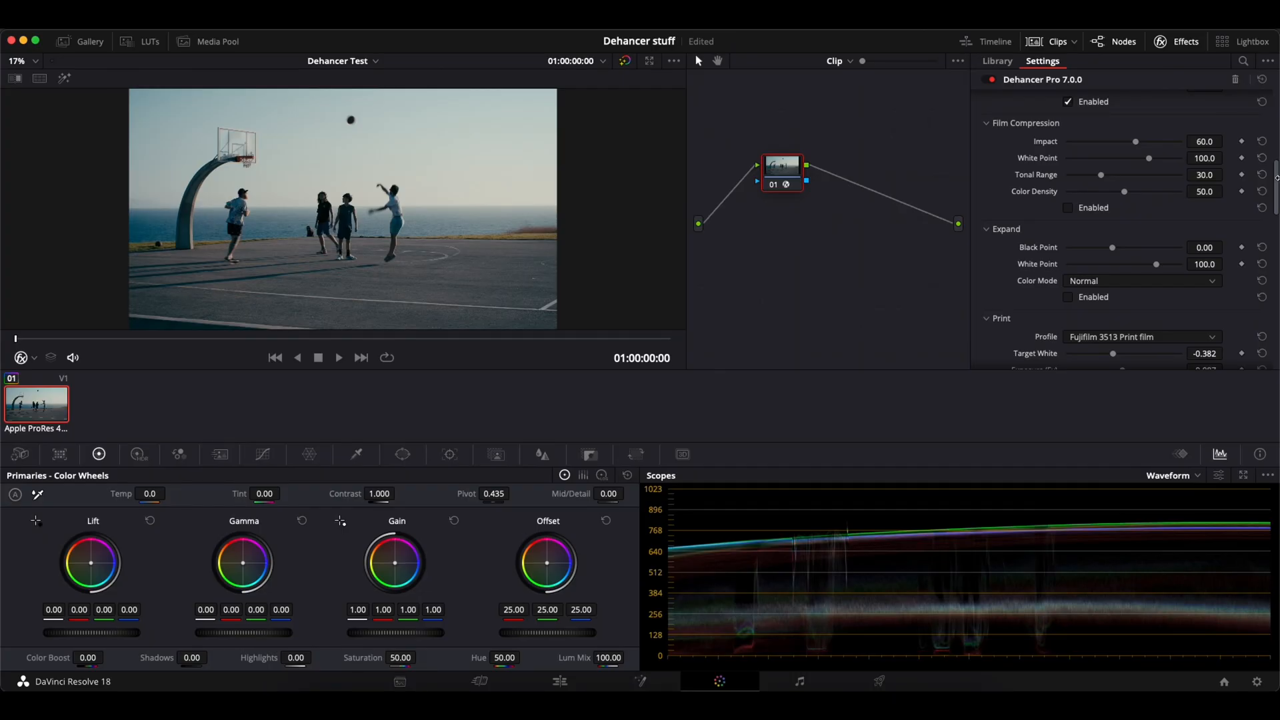
Enable Film Compression, try an Impact of 48.0 and a Color Density of 64.8, and reset both to their defaults.
click(1068, 209)
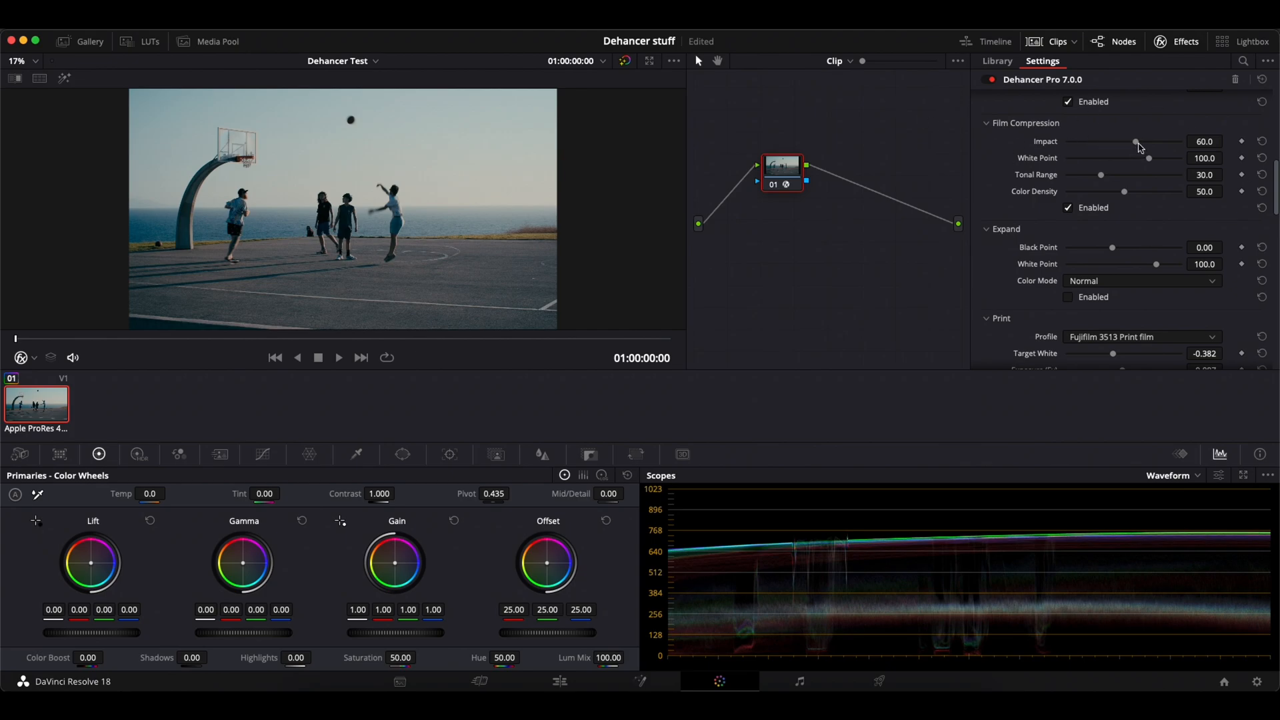
mouse_move(1136, 148)
mouse_down()
mouse_move(1123, 148)
mouse_move(1173, 147)
mouse_move(1127, 147)
mouse_move(1151, 156)
mouse_move(1118, 160)
mouse_up()
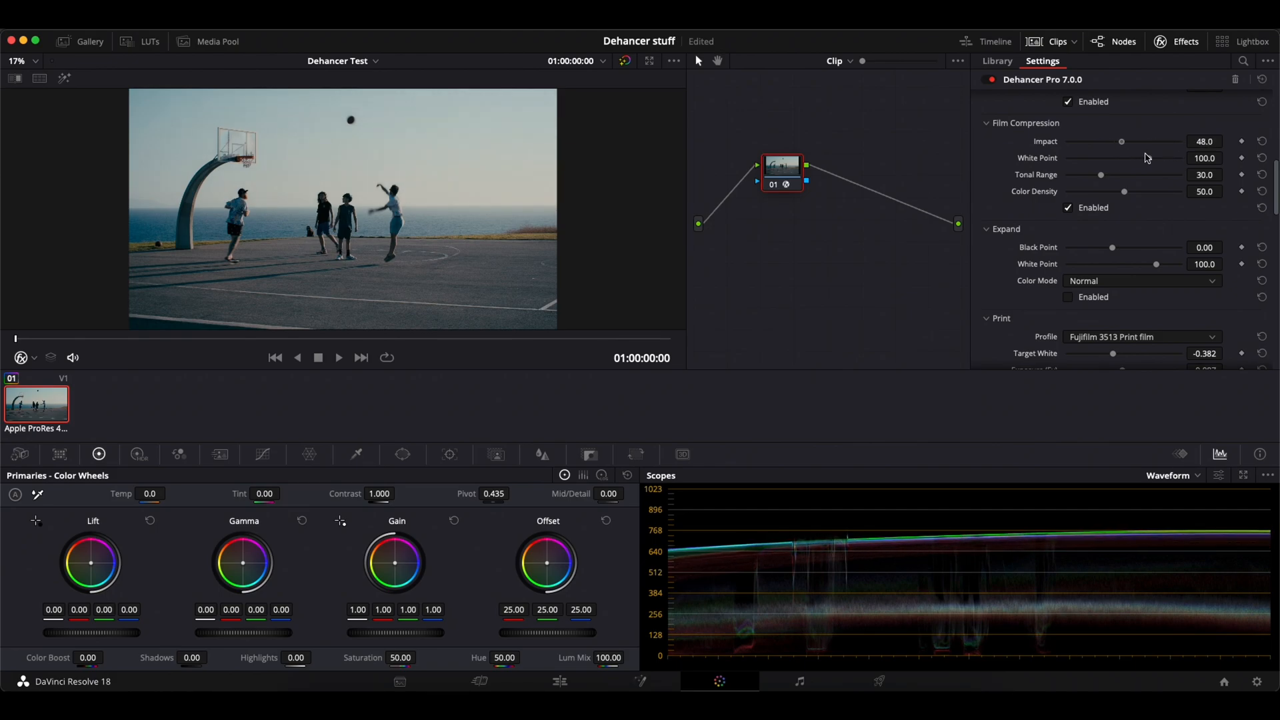
click(1262, 141)
mouse_move(1124, 192)
mouse_down()
mouse_move(1187, 200)
mouse_move(1144, 205)
mouse_up()
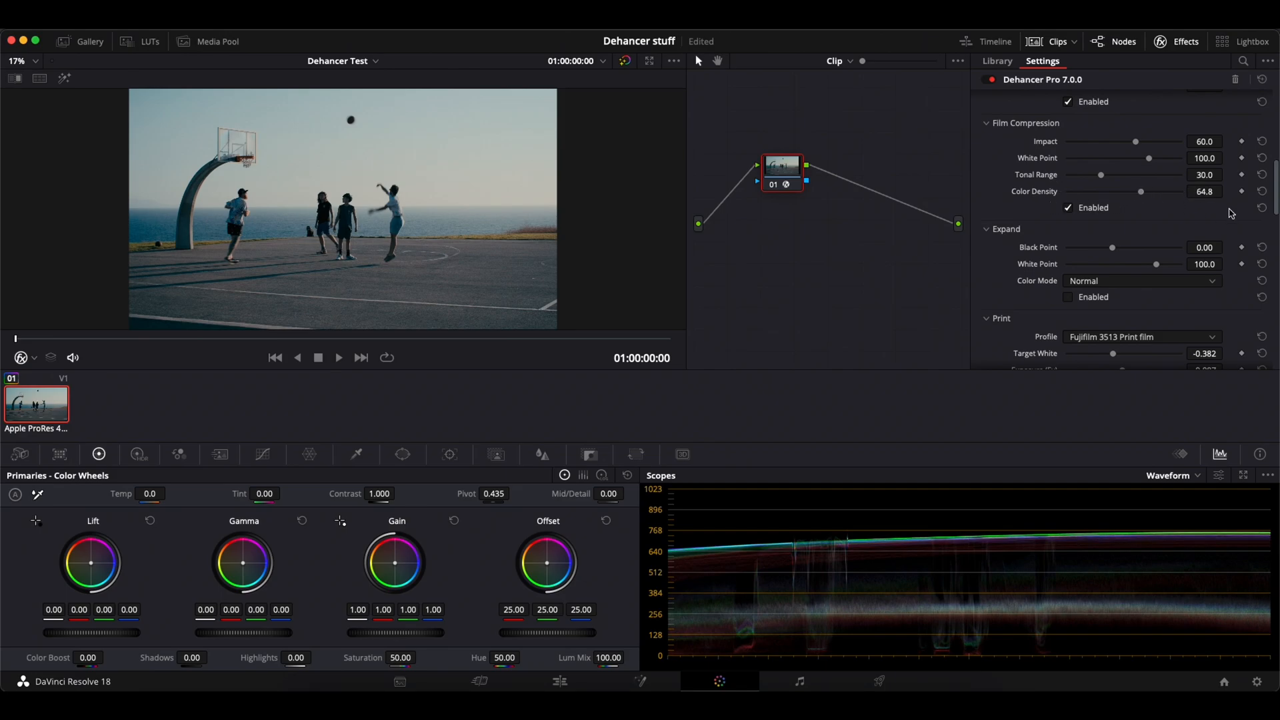
click(1263, 192)
Enable Expand and, after trying a strongly raised Black Point, set it to about -0.63.
scroll(1031, 194, down, 2)
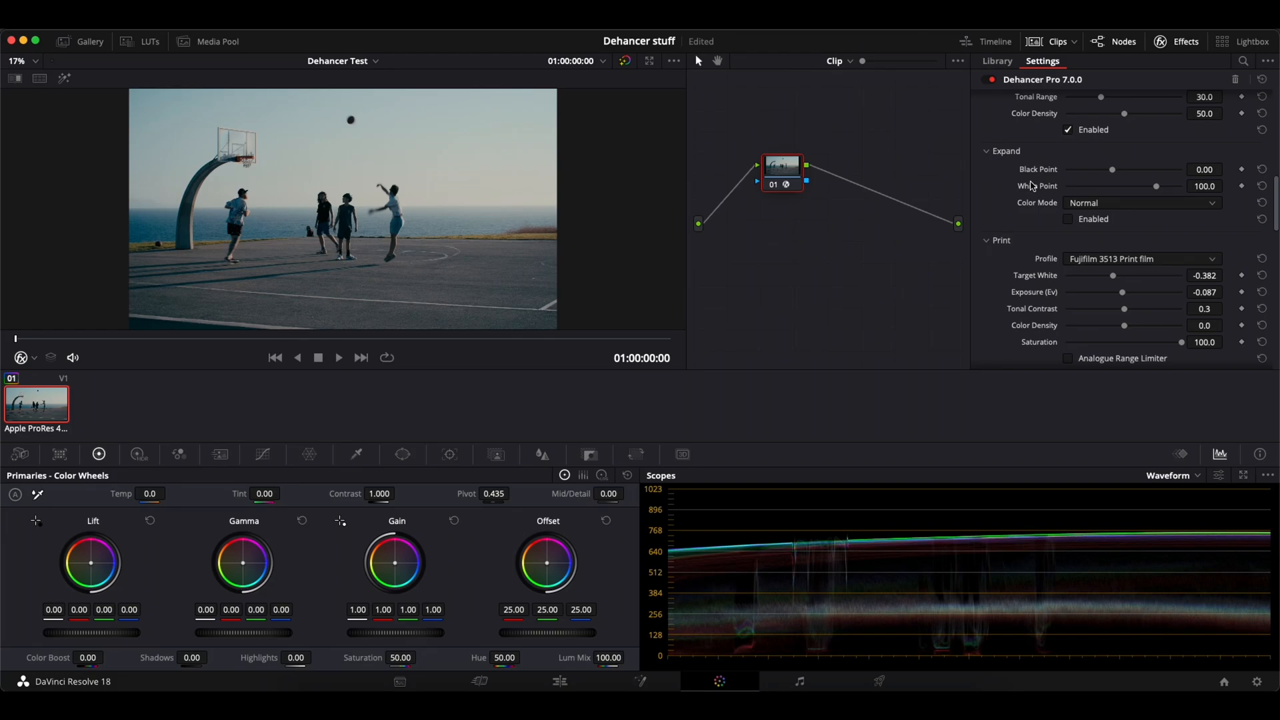
click(1066, 223)
drag(1113, 171, 1137, 177)
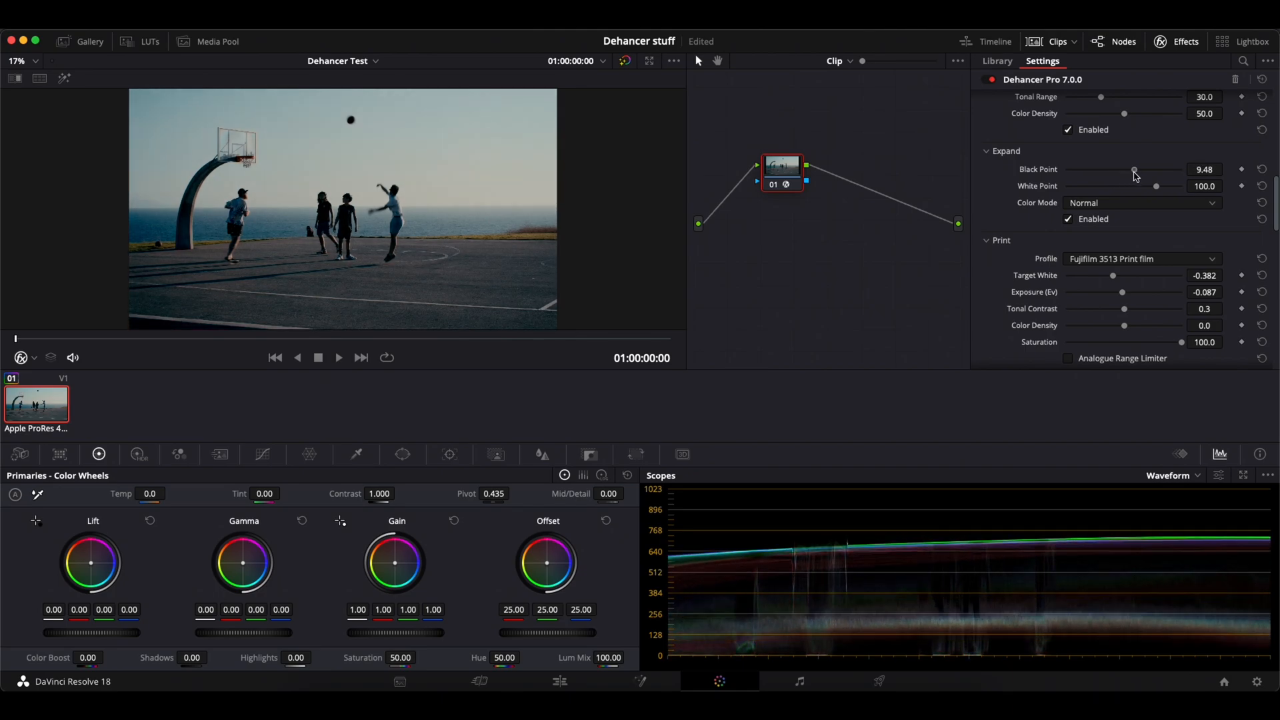
mouse_move(1137, 177)
mouse_down()
mouse_move(1154, 172)
mouse_move(1112, 179)
mouse_up()
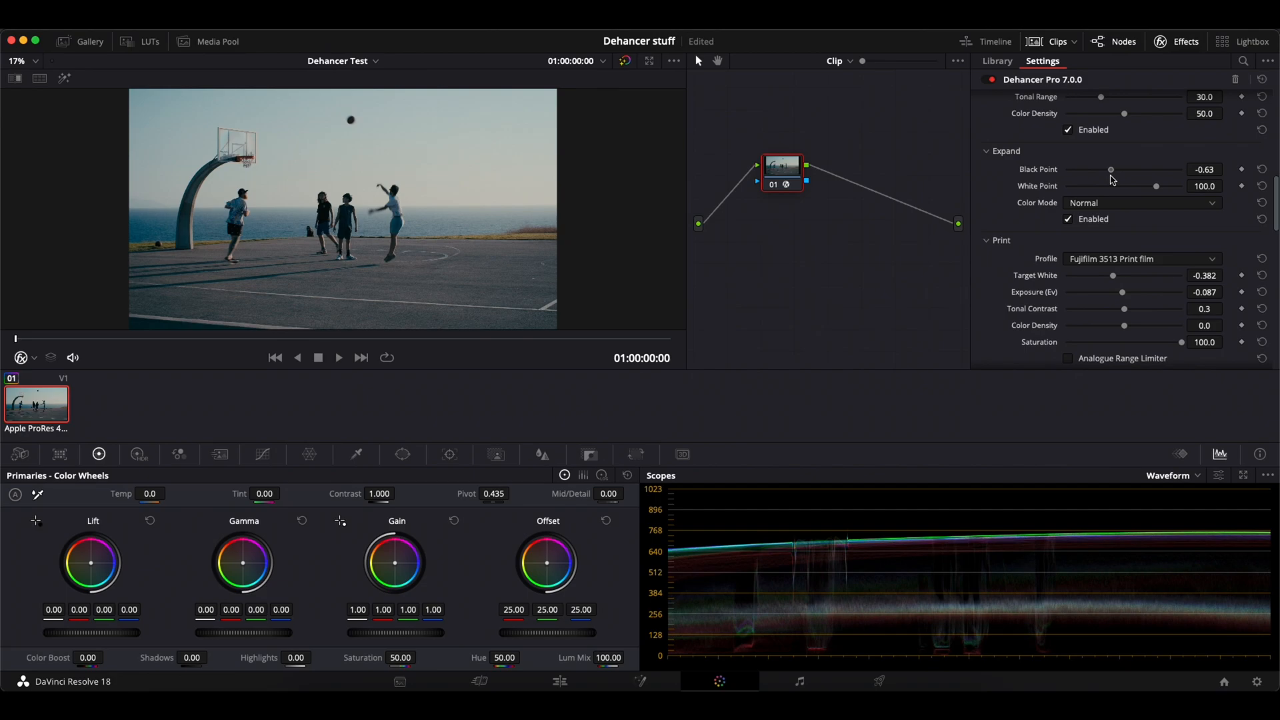
Slightly raise Expand's Black Point, and enable Color Head with Yellow-Blue at -8.9, Magenta-Green at 2.0 and Cyan-Red at 0.3.
mouse_move(1112, 179)
mouse_down()
mouse_move(1148, 194)
mouse_move(1117, 176)
mouse_up()
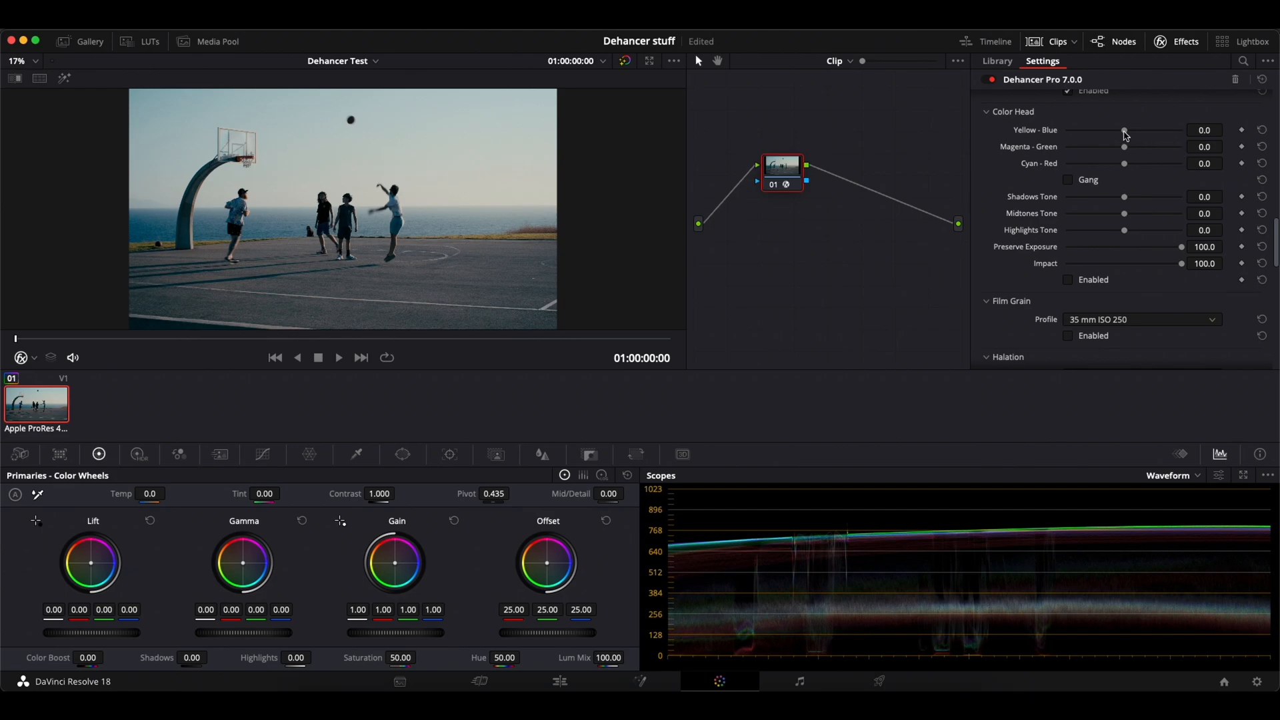
mouse_move(1126, 136)
mouse_down()
mouse_move(1048, 153)
mouse_move(1125, 156)
mouse_up()
click(1067, 279)
drag(1126, 156, 1114, 163)
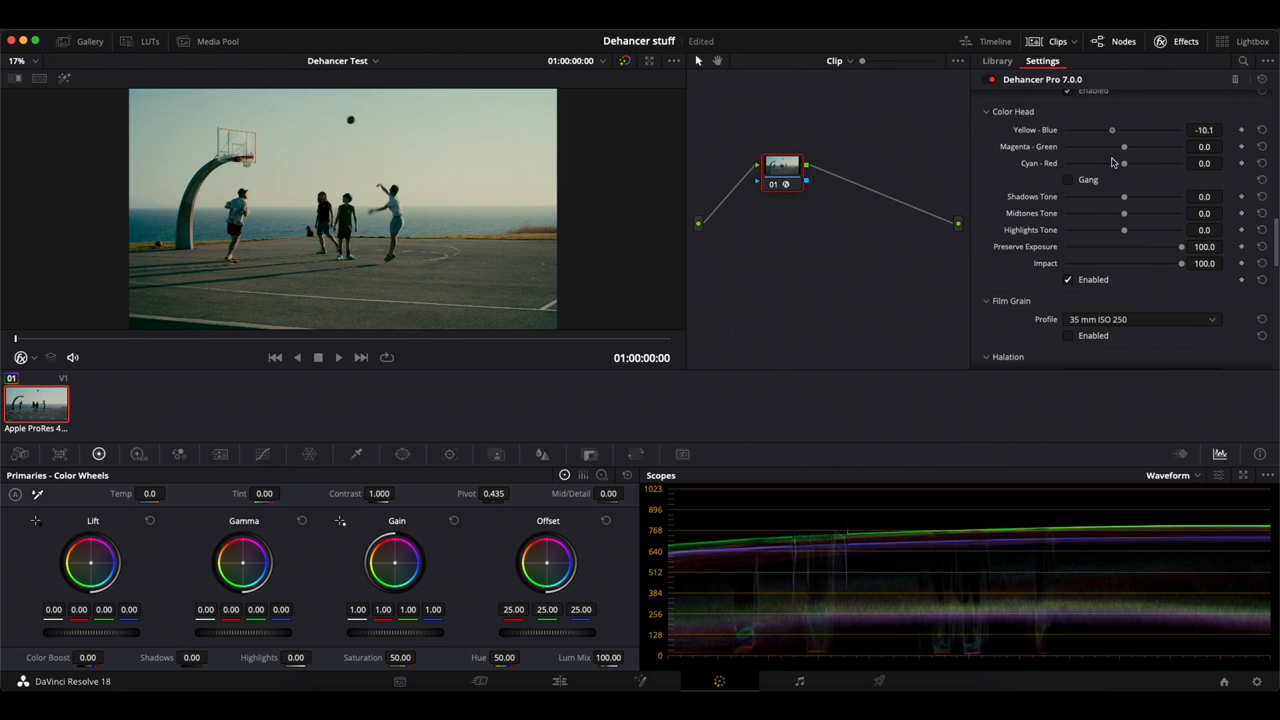
mouse_move(1114, 163)
mouse_down()
mouse_move(1129, 150)
mouse_move(1114, 134)
mouse_move(1135, 164)
mouse_move(1126, 176)
mouse_up()
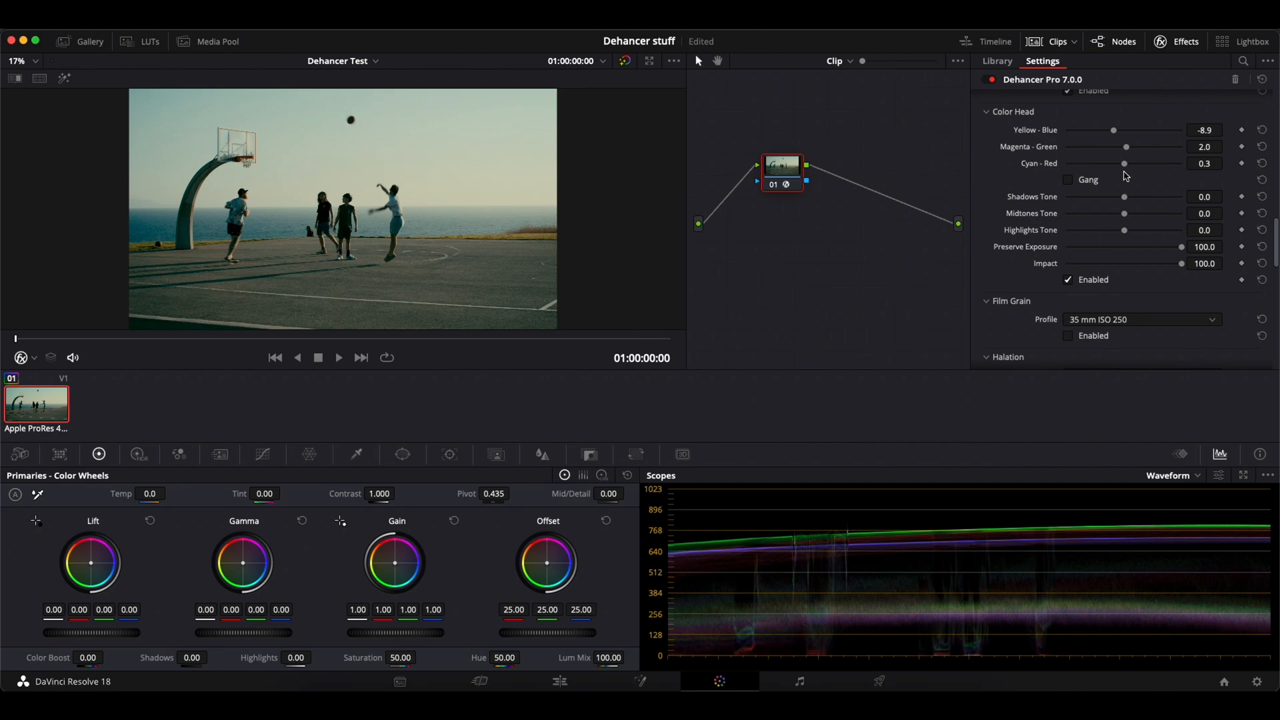
Set Color Head's Shadows Tone to 7.5, Midtones Tone to 2.9, Highlights Tone to -13.3 and Preserve Exposure to 16.2.
drag(1125, 200, 1121, 244)
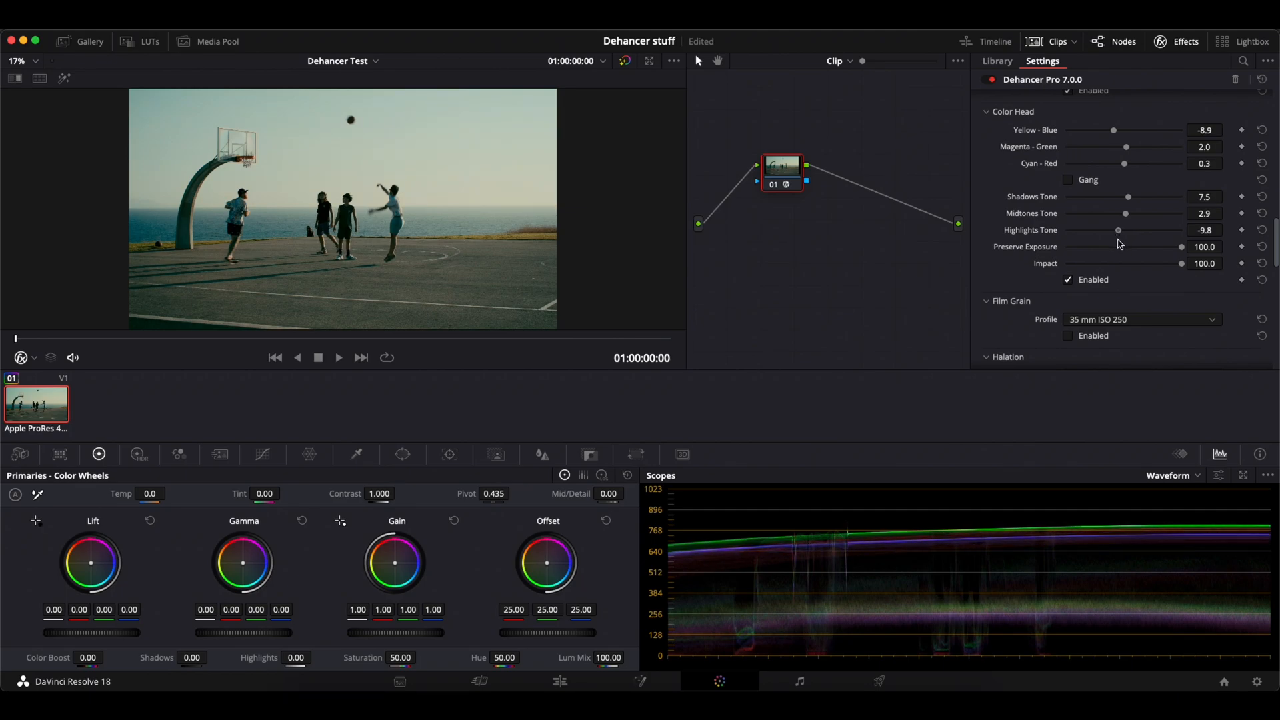
drag(1119, 240, 1118, 240)
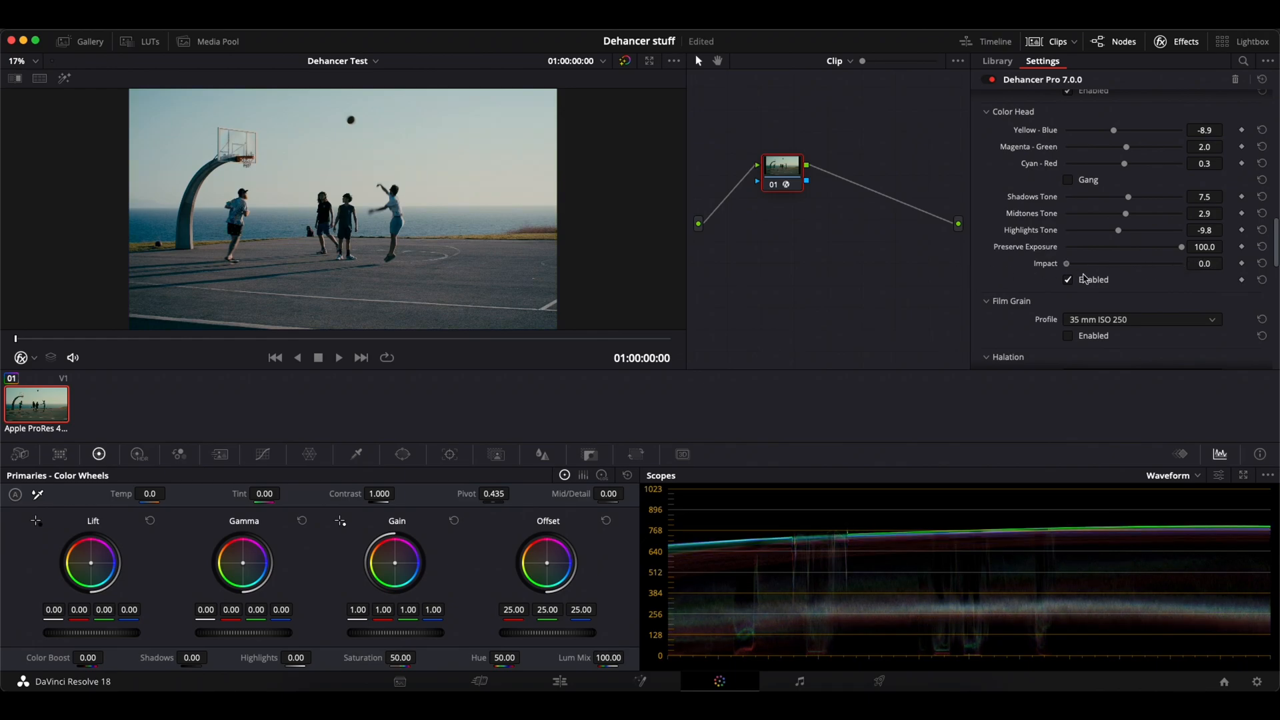
drag(1181, 252, 1118, 244)
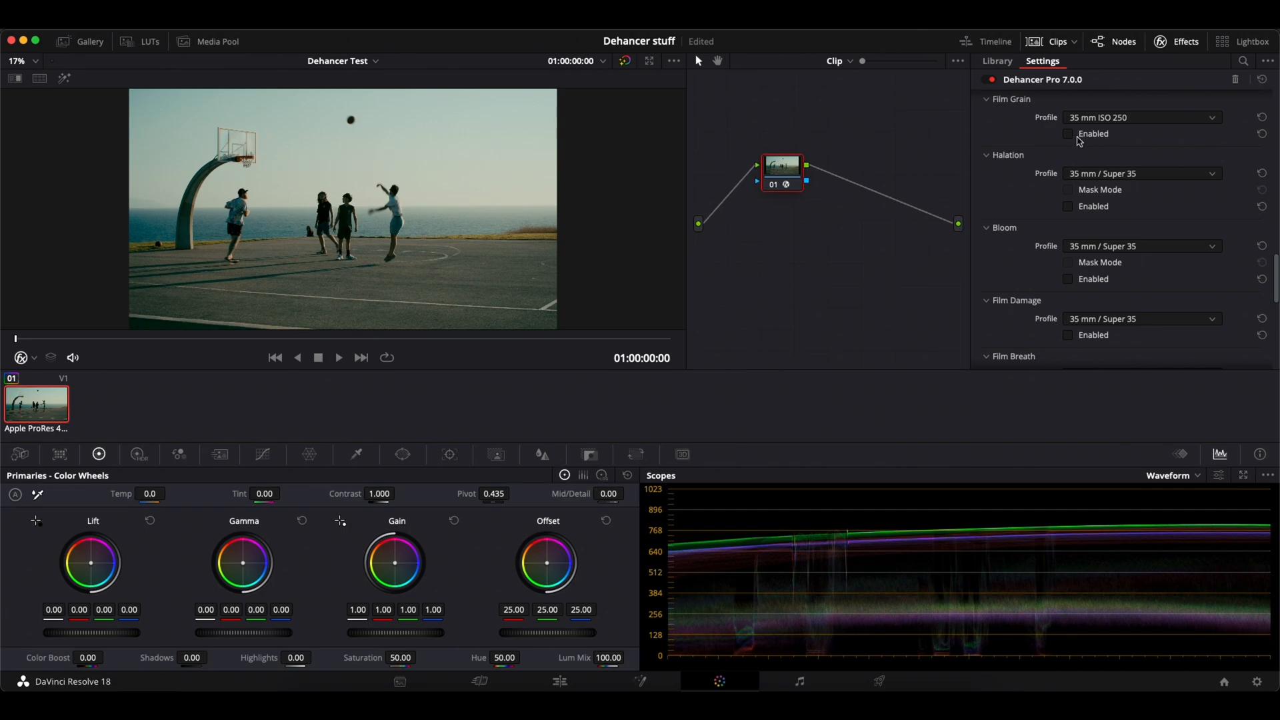
Enable Film Grain, try the 65 mm ISO 500 profile and switch to 65 mm ISO 50.
click(1068, 137)
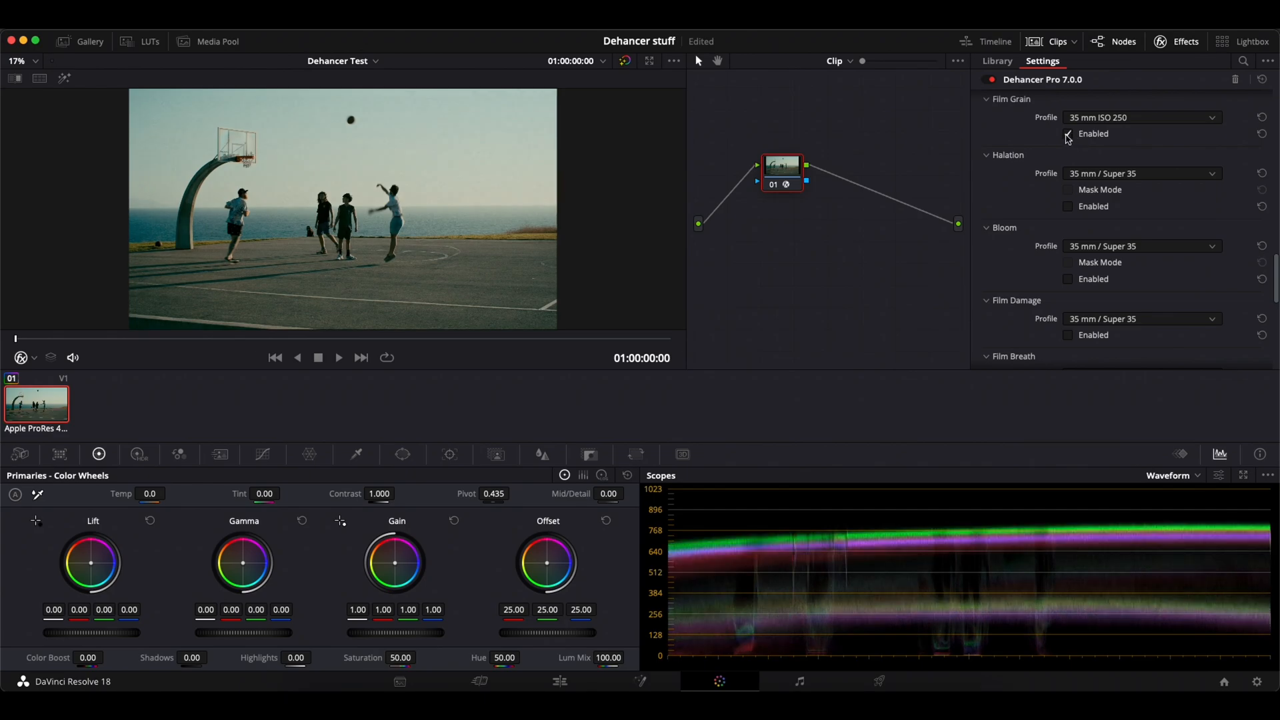
click(1115, 117)
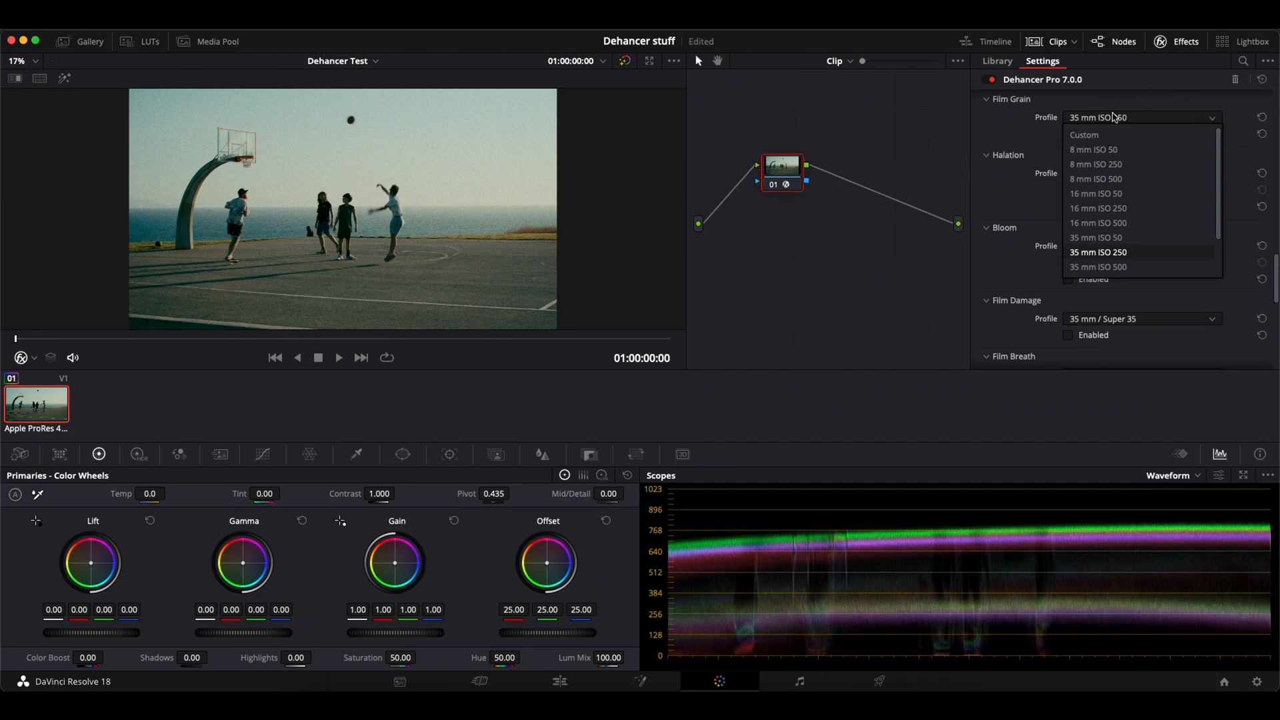
scroll(1154, 194, down, 3)
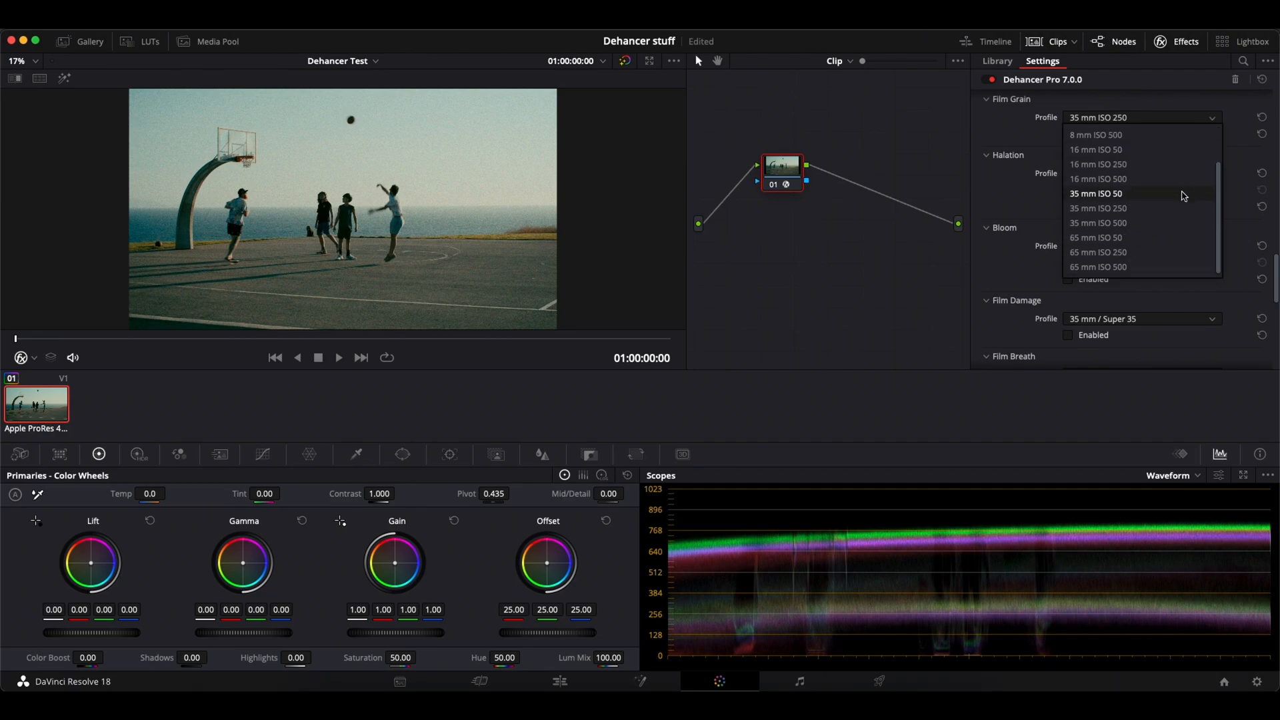
click(1166, 267)
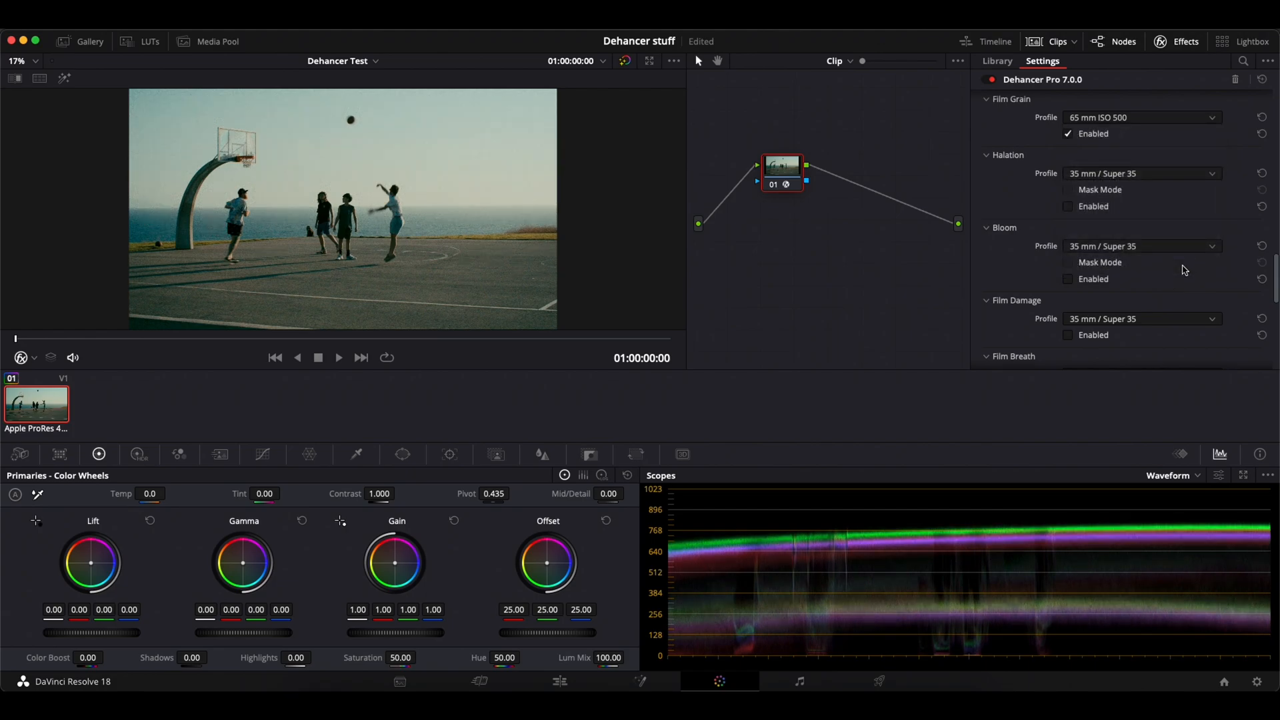
click(1122, 124)
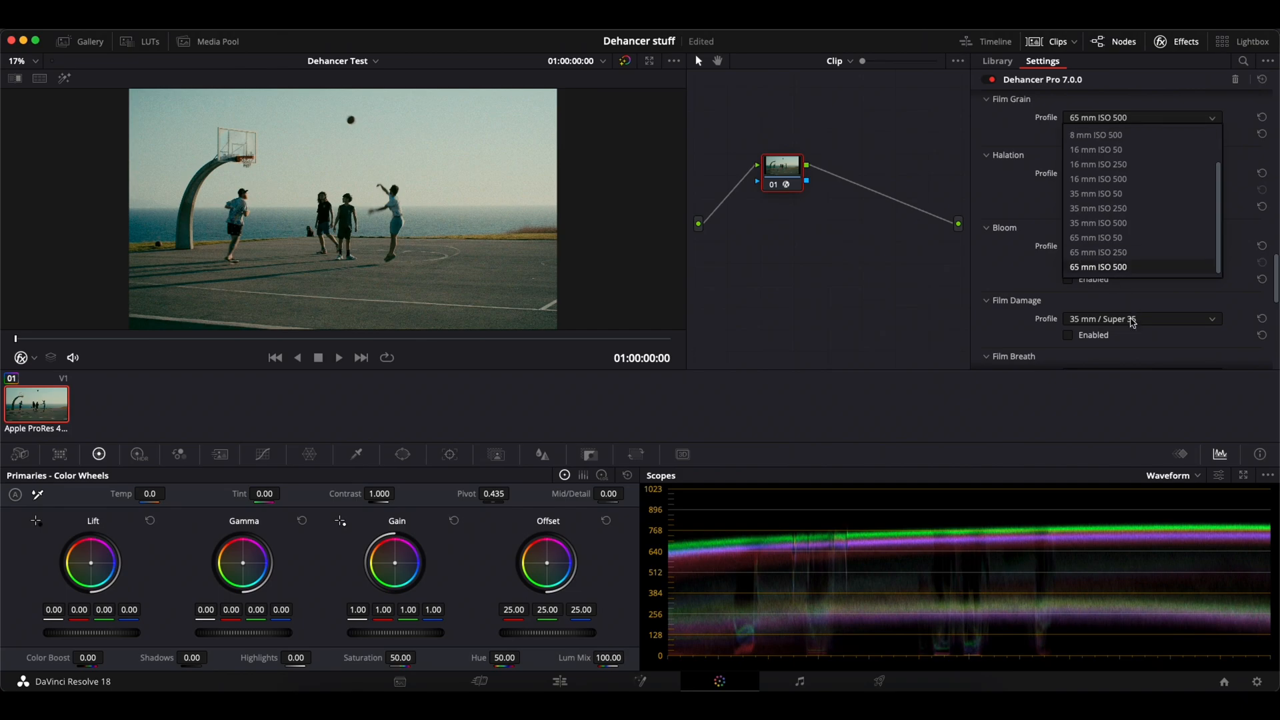
click(1137, 239)
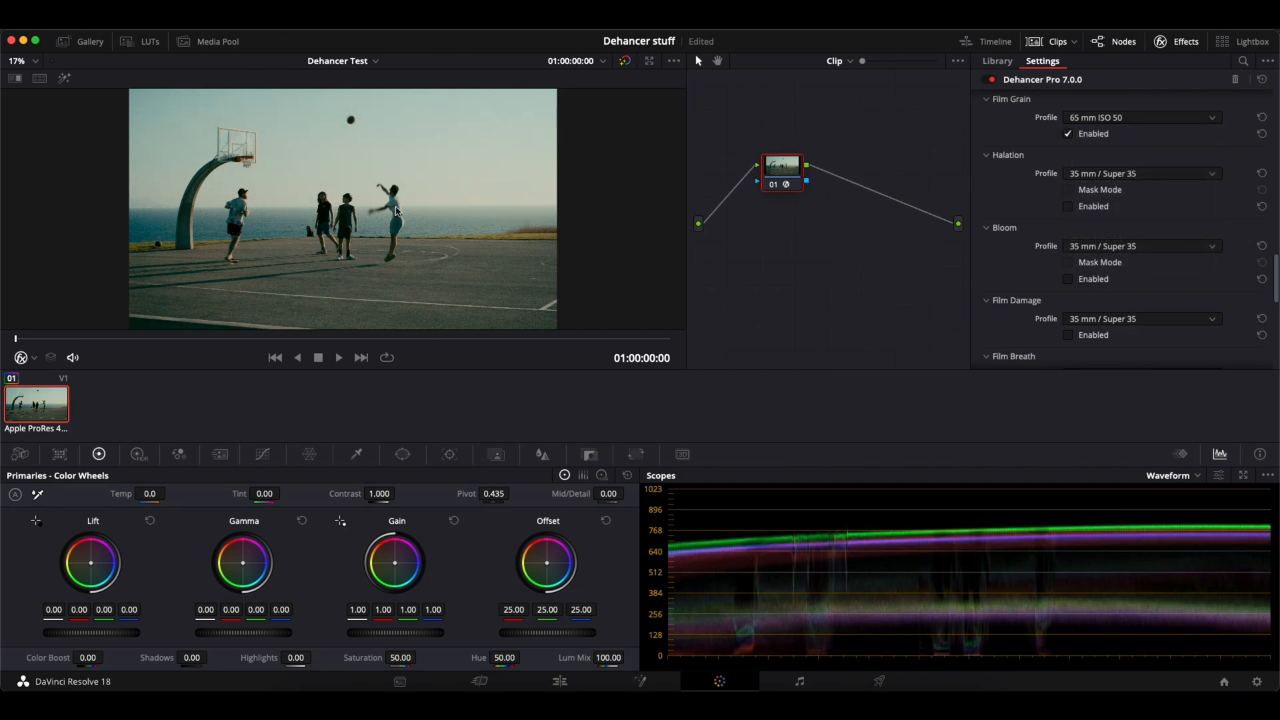
Compare the 65 mm ISO 500 and 8 mm ISO 500 grain profiles close up on the players, and choose 35 mm ISO 50.
scroll(356, 212, up, 10)
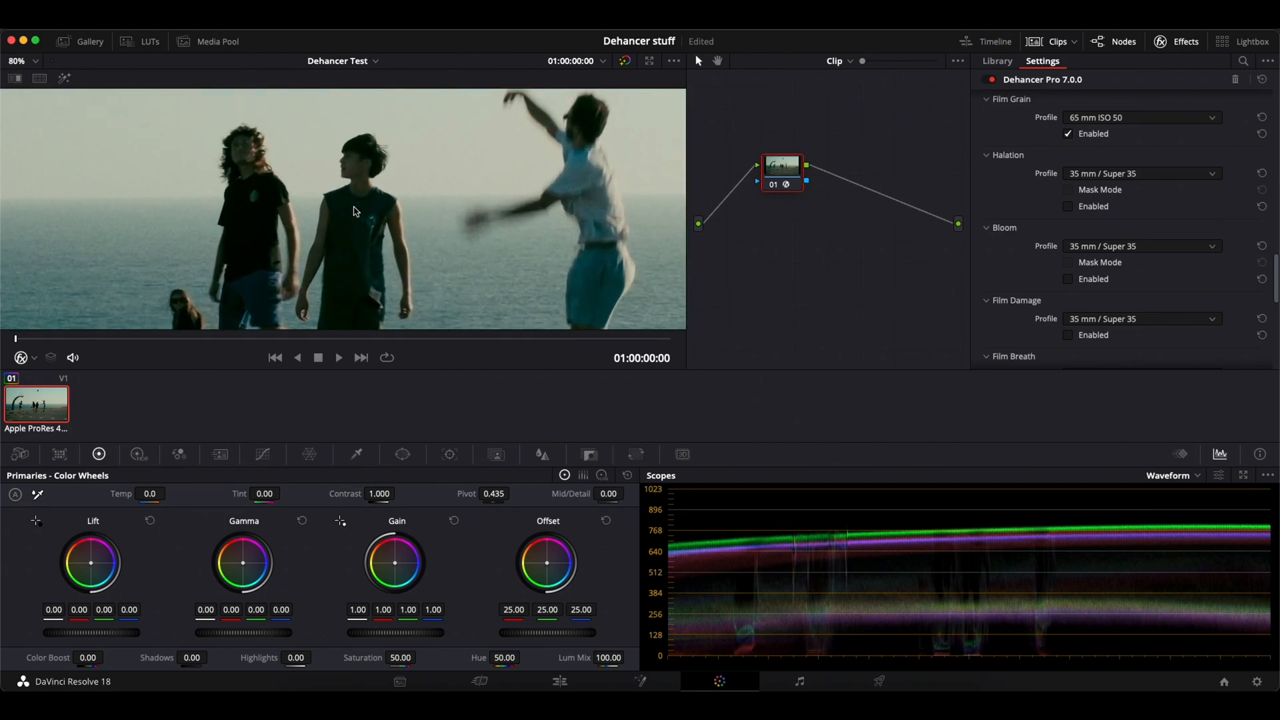
scroll(356, 212, down, 3)
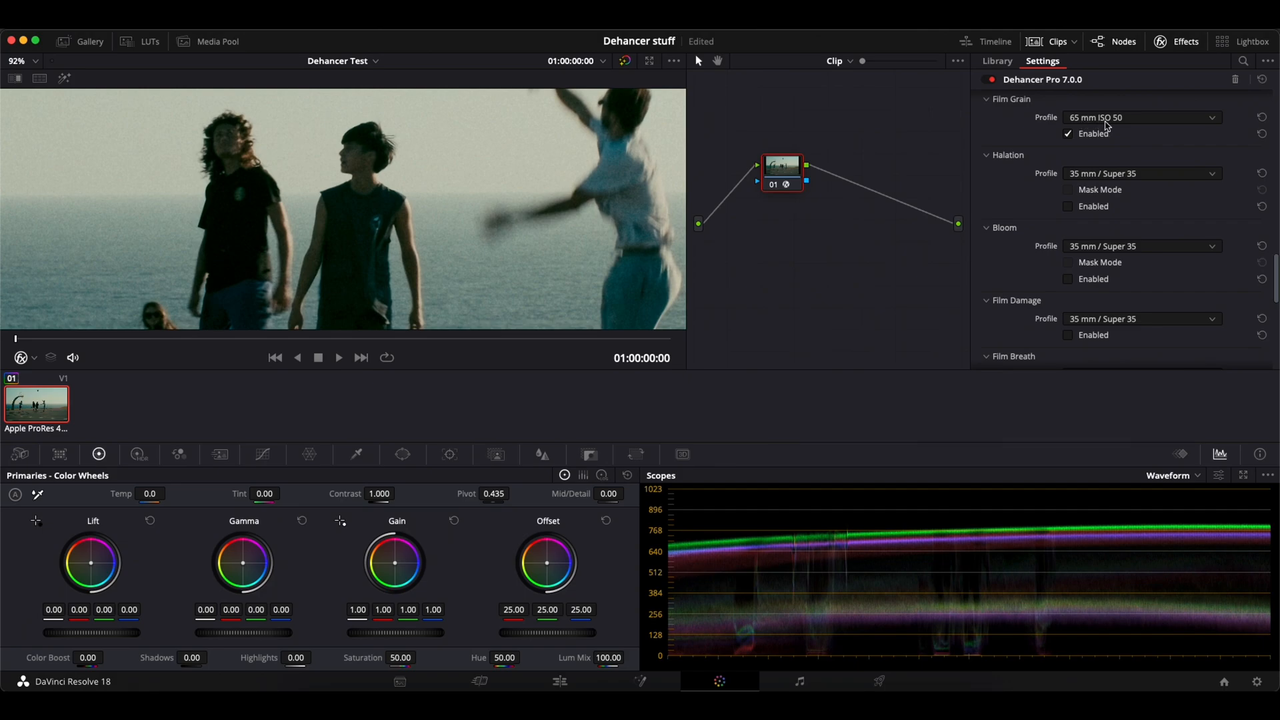
click(1146, 126)
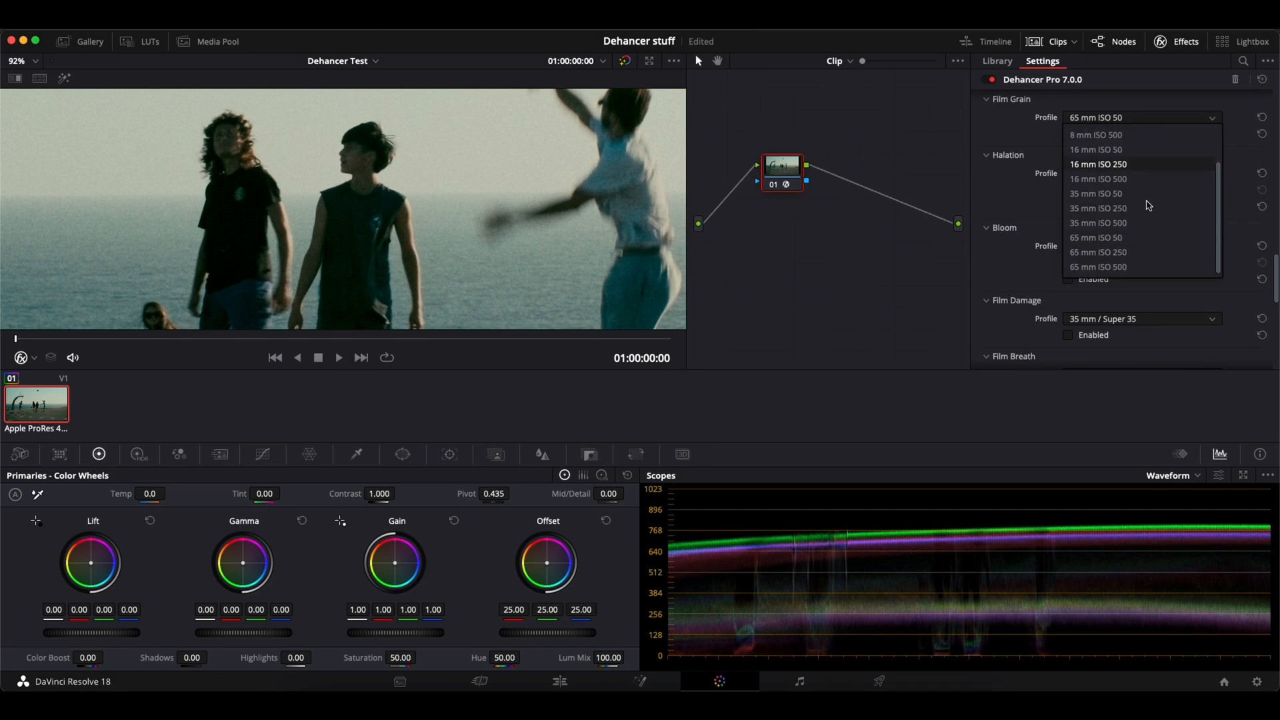
click(1138, 268)
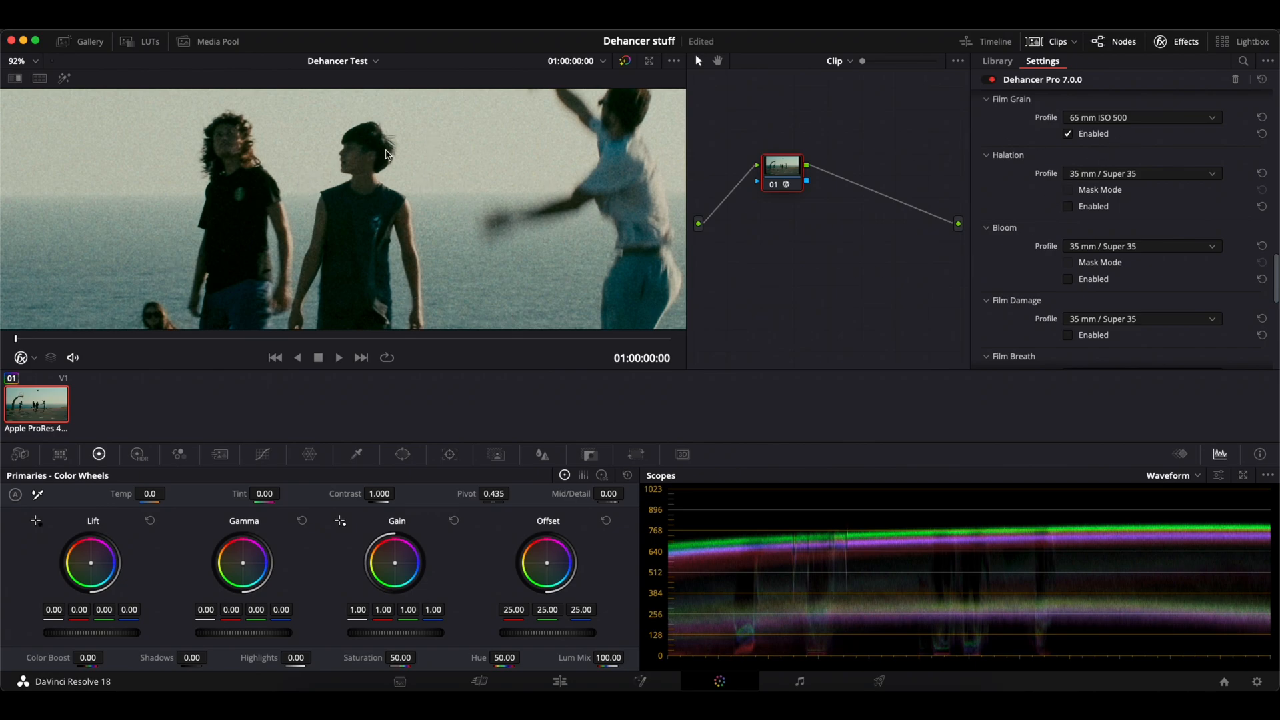
click(1150, 120)
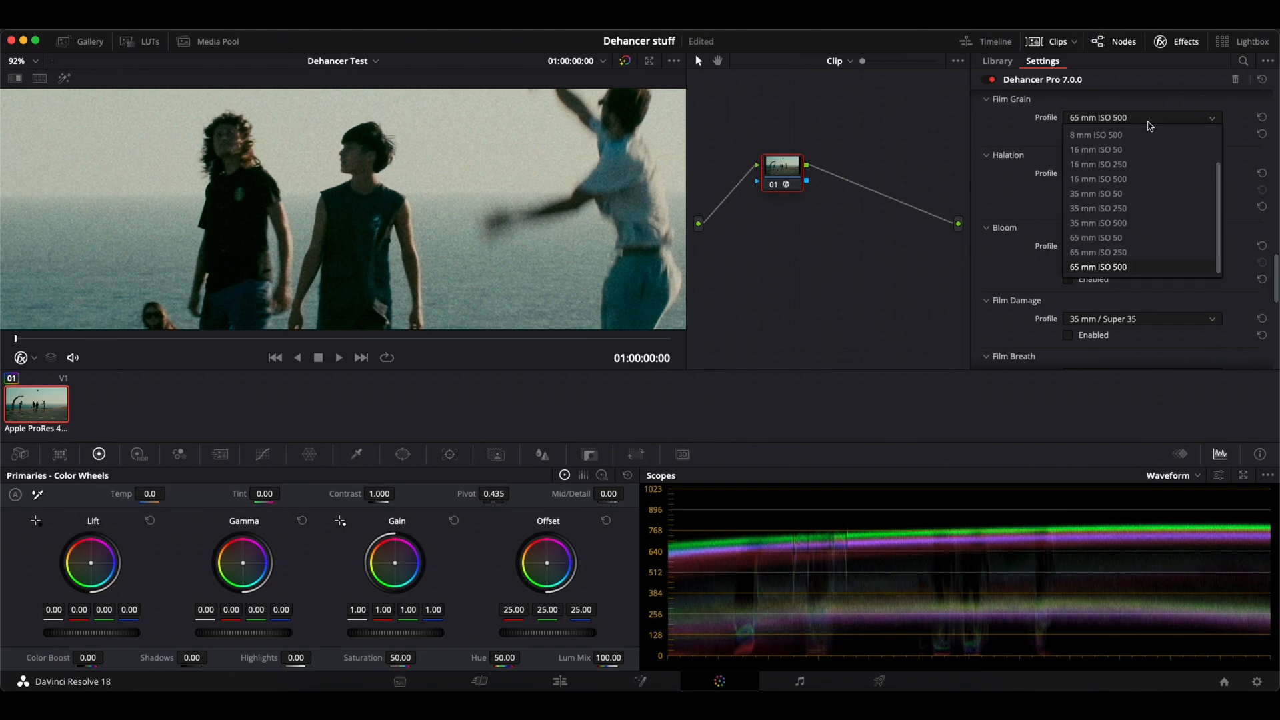
click(1148, 135)
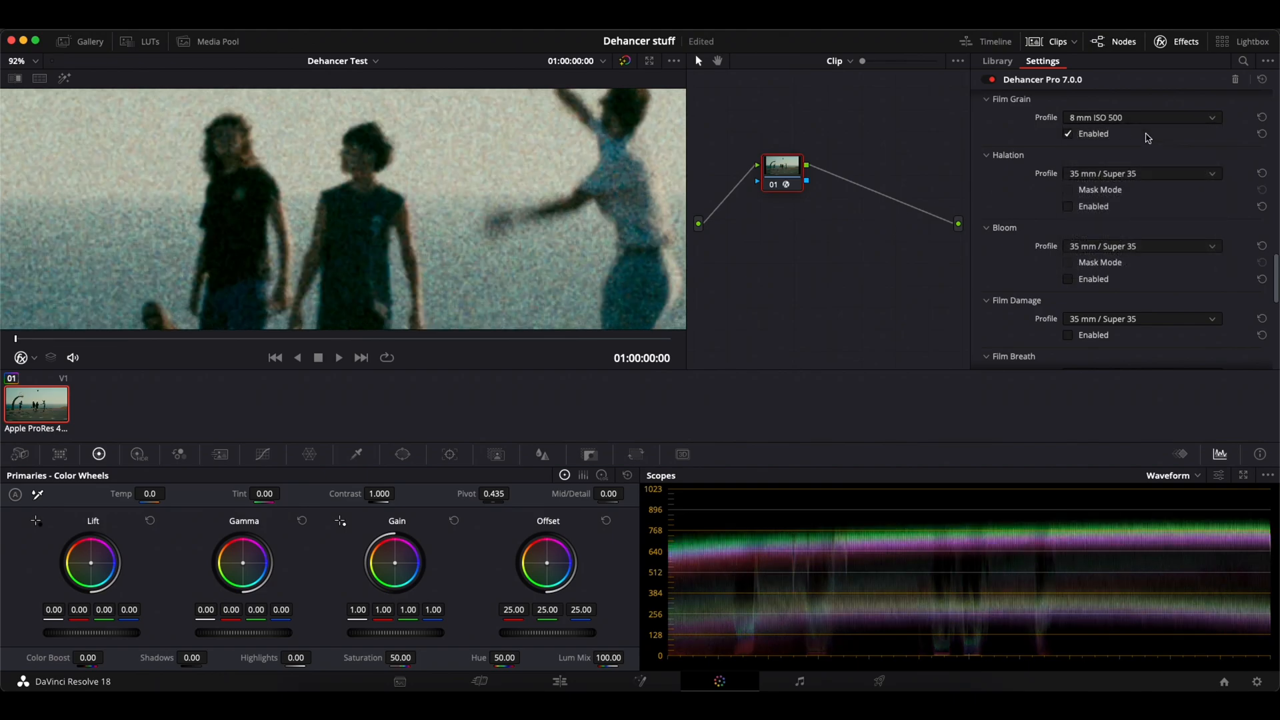
click(1150, 120)
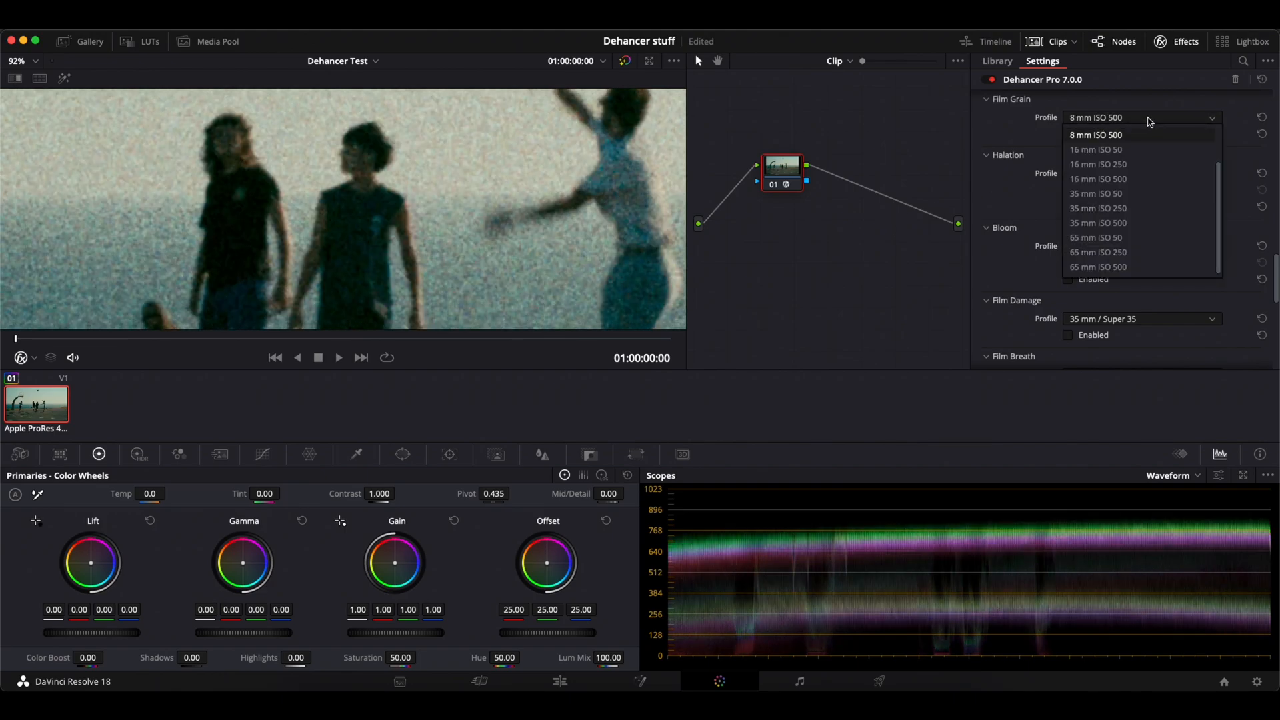
click(1138, 195)
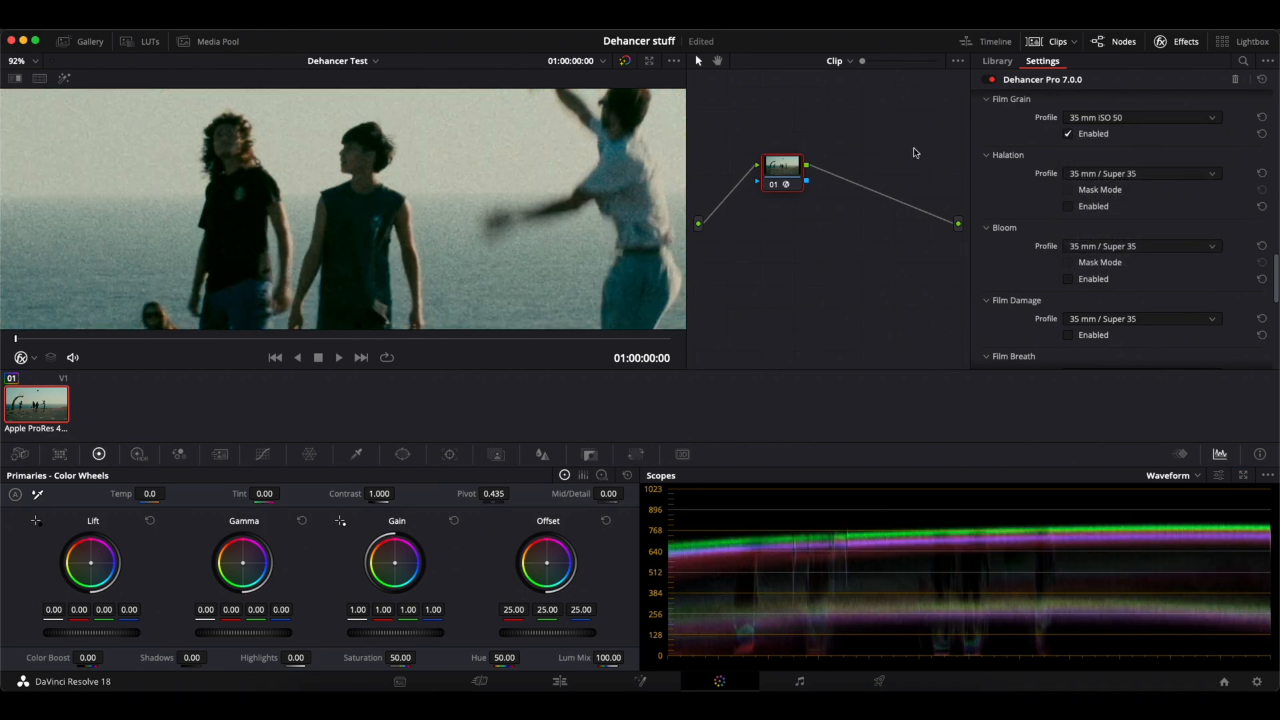
scroll(486, 168, down, 6)
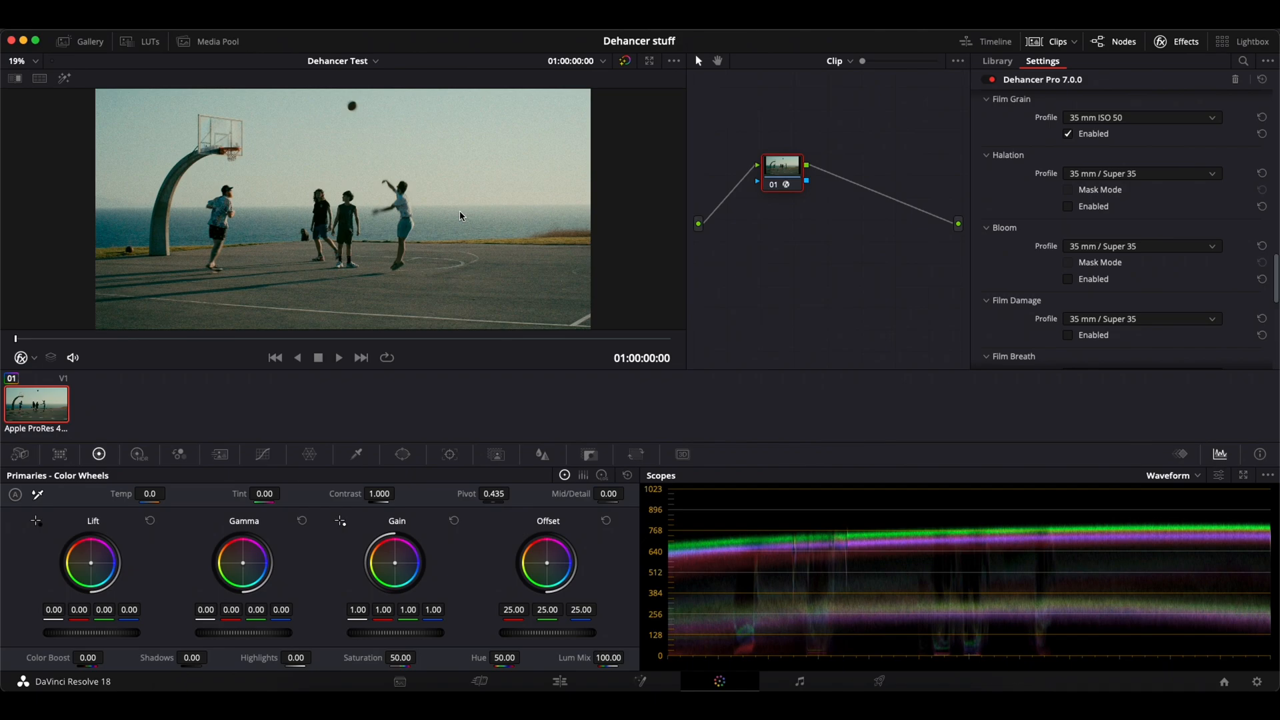
click(1126, 179)
click(1128, 189)
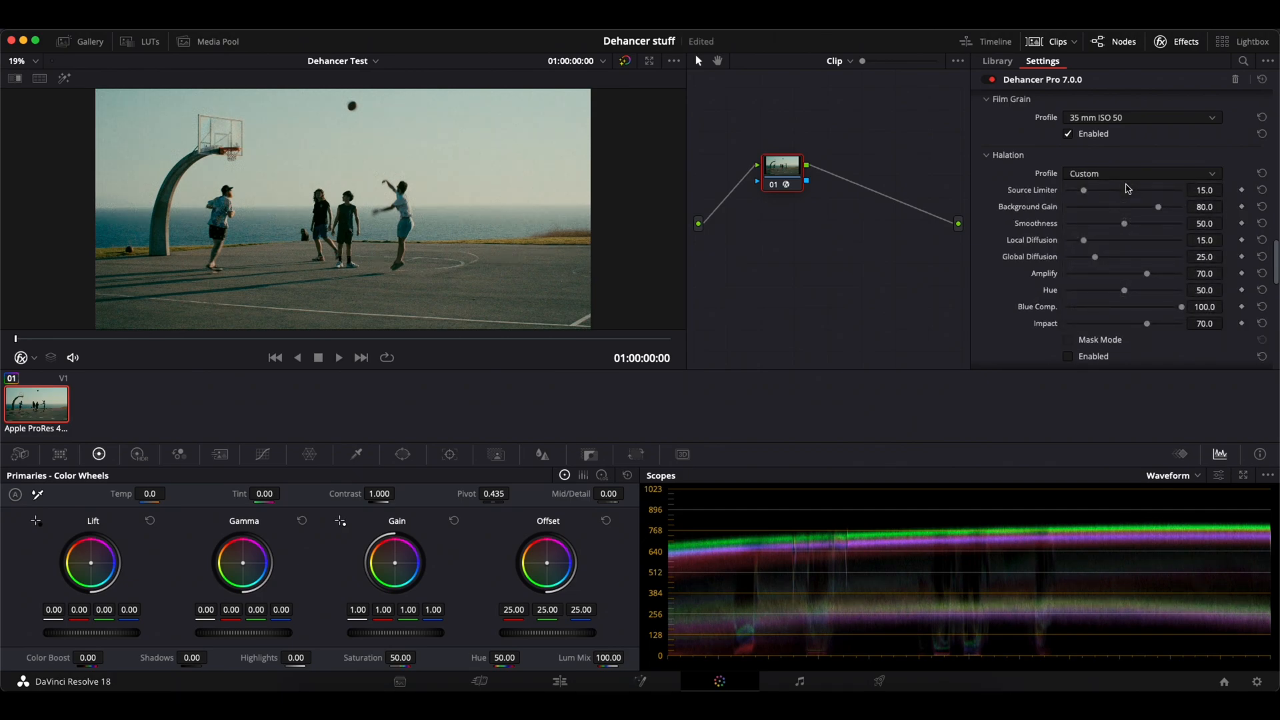
scroll(993, 225, down, 1)
scroll(993, 226, up, 3)
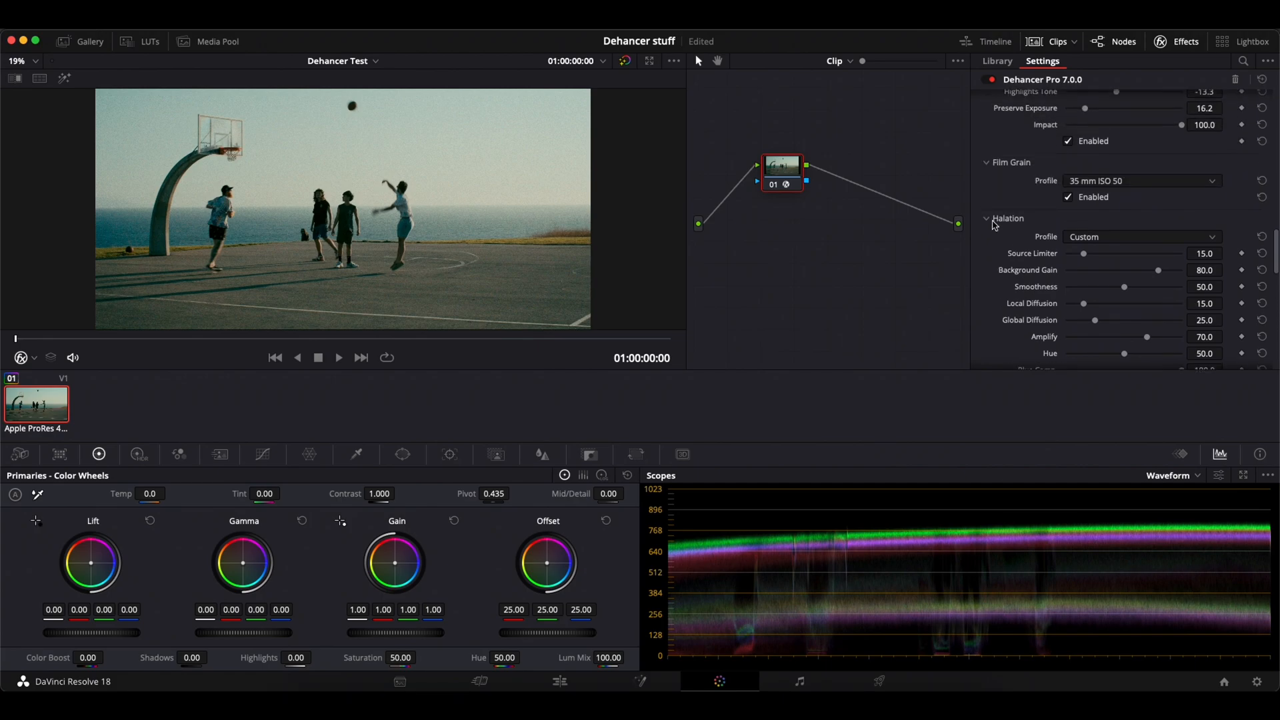
click(998, 196)
click(998, 176)
Switch Film Grain to the Custom profile with Negative film type, and set its Size to 2.36 and Amount to 16.8.
click(1134, 194)
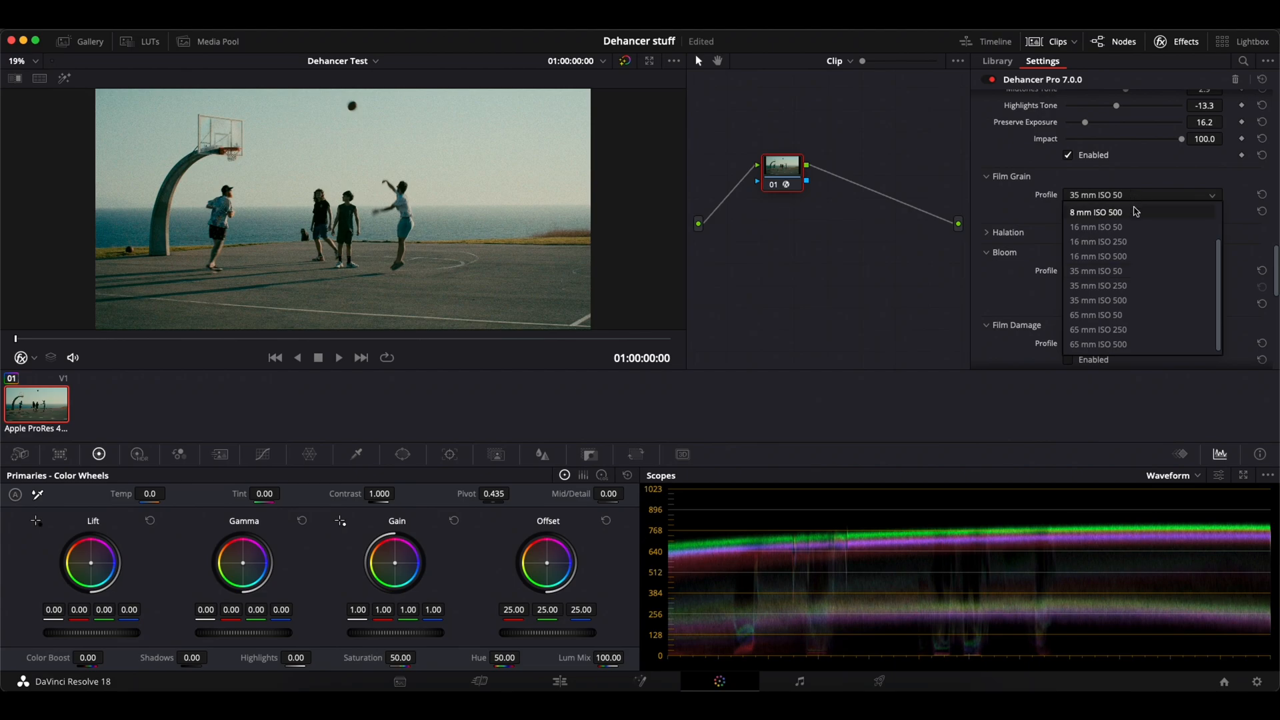
click(1133, 210)
scroll(1112, 220, down, 2)
scroll(1107, 232, down, 1)
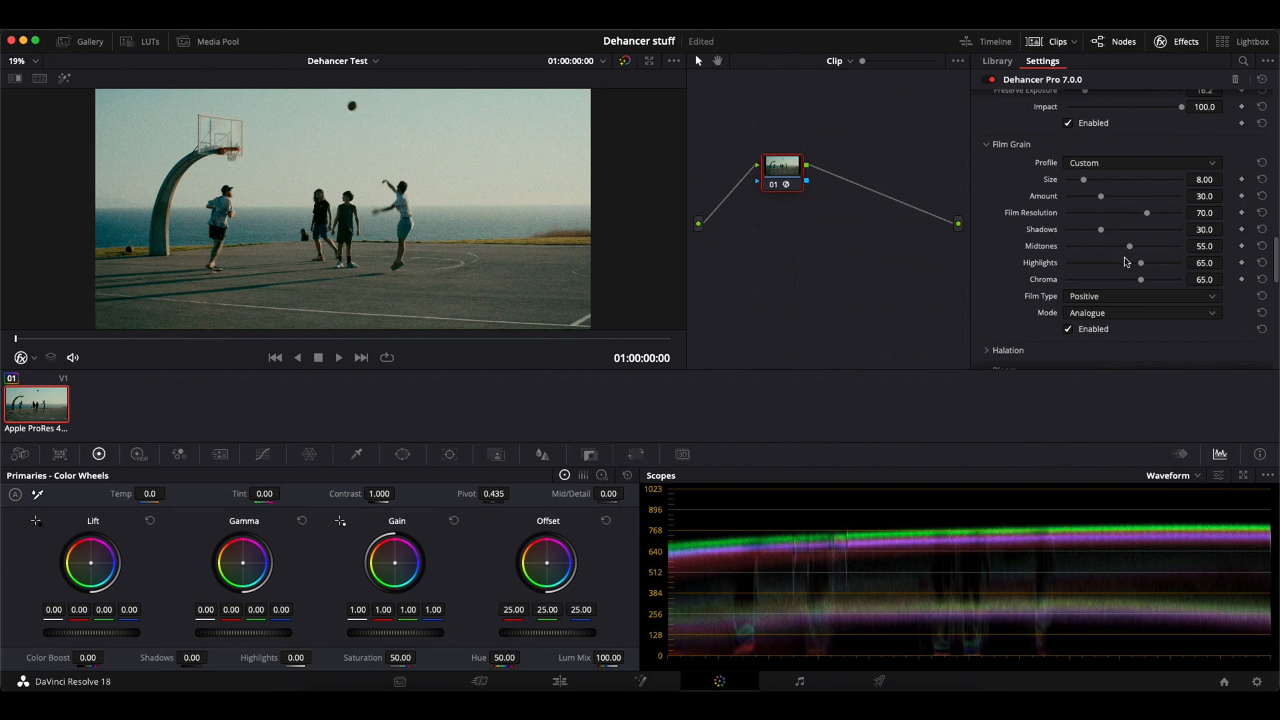
click(1101, 297)
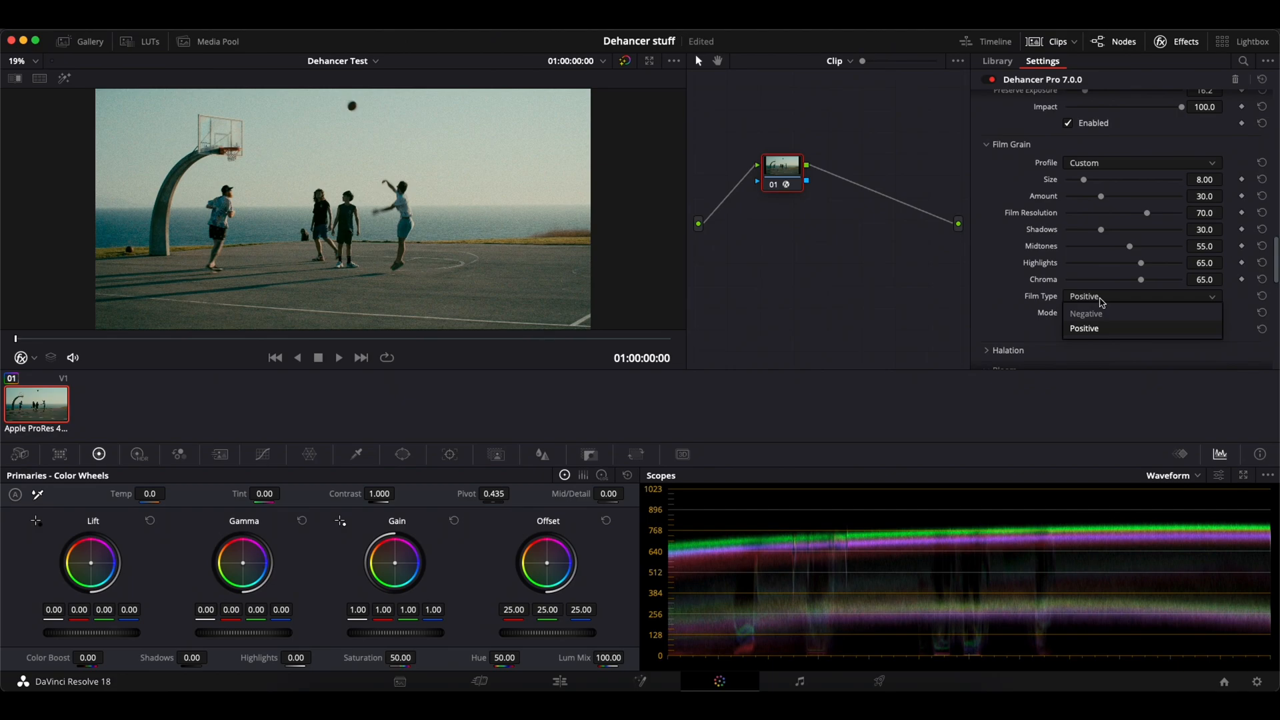
click(1099, 317)
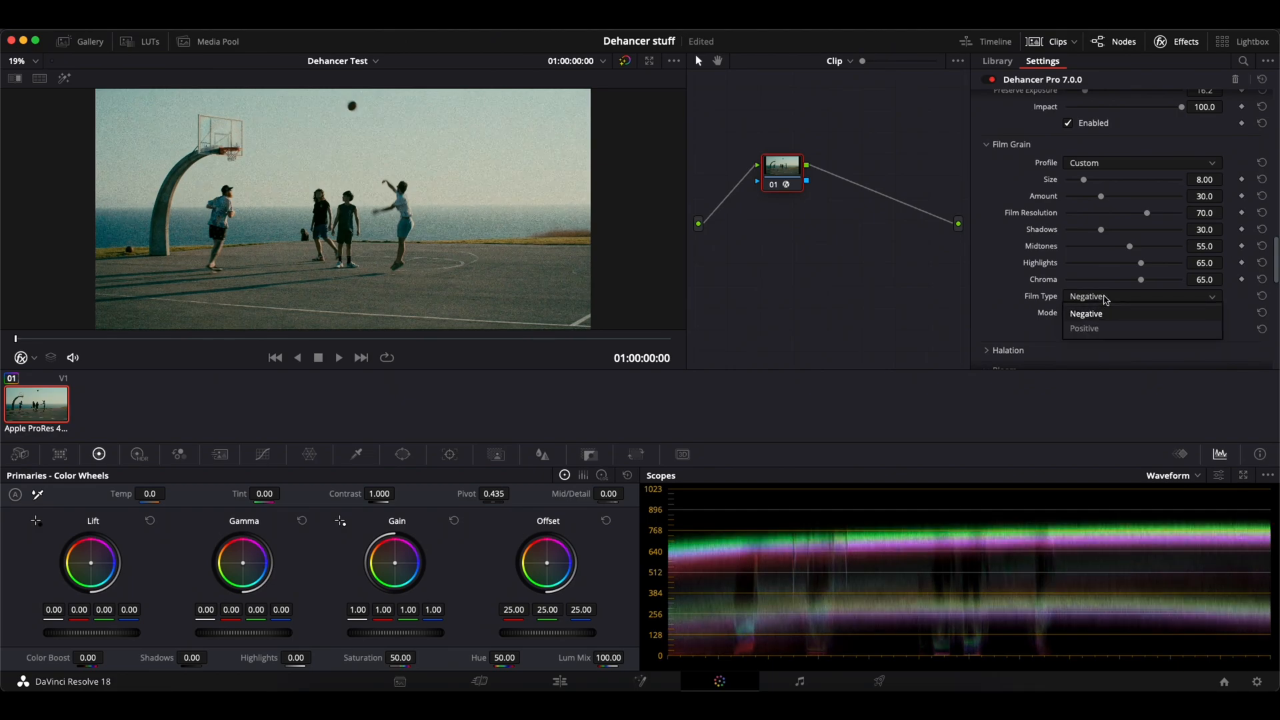
mouse_move(1083, 180)
mouse_down()
mouse_move(1069, 181)
mouse_move(1086, 200)
mouse_up()
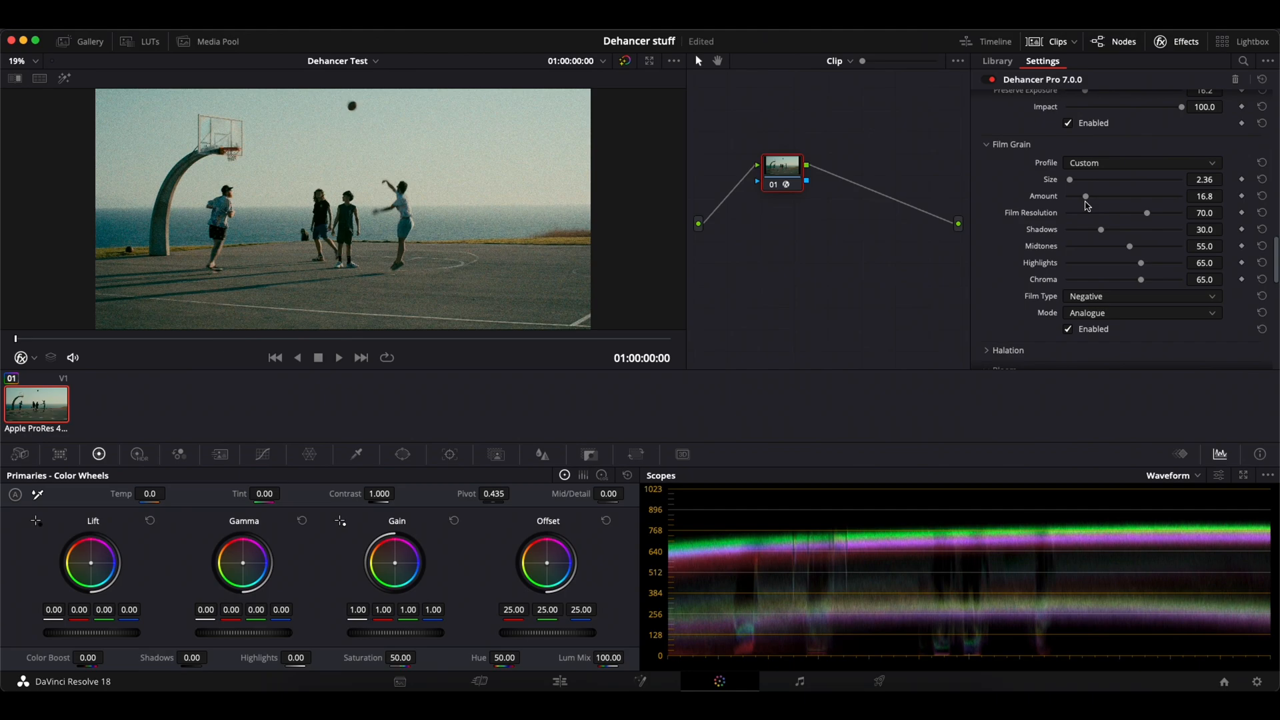
scroll(1018, 193, down, 1)
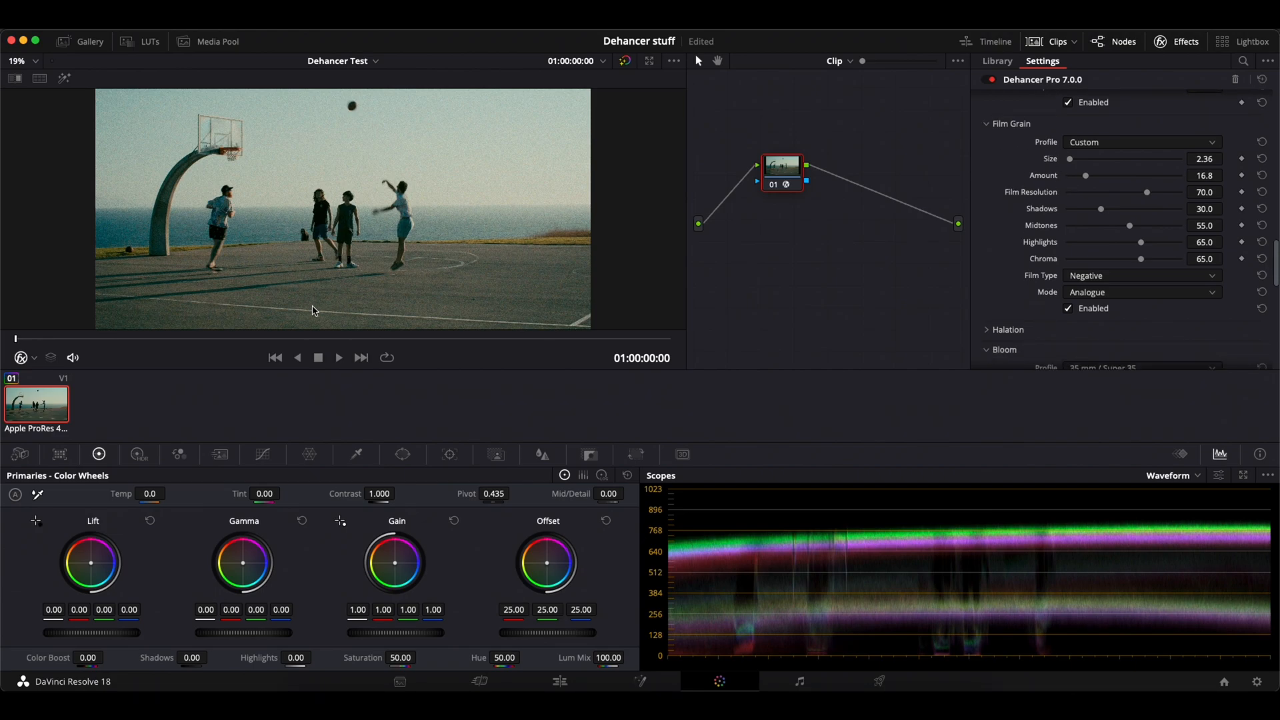
Play the clip briefly to judge the grain in motion, and disable Film Grain.
click(339, 358)
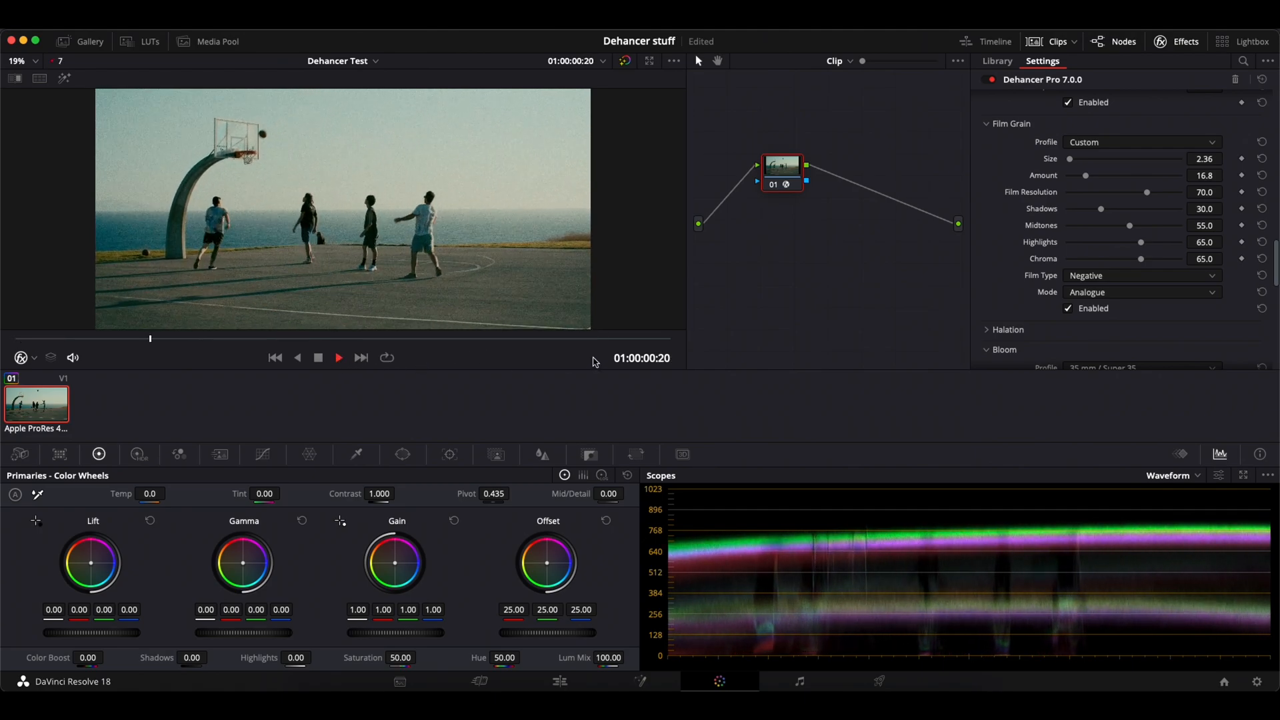
click(318, 358)
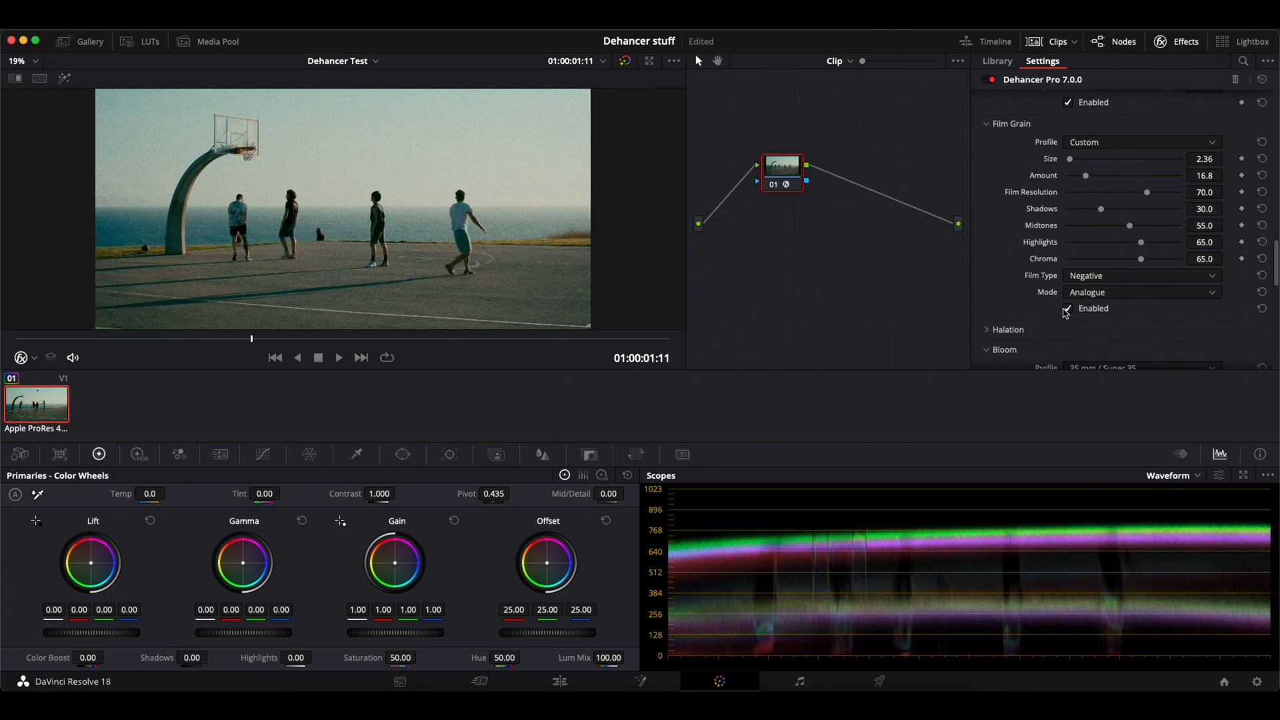
click(1067, 310)
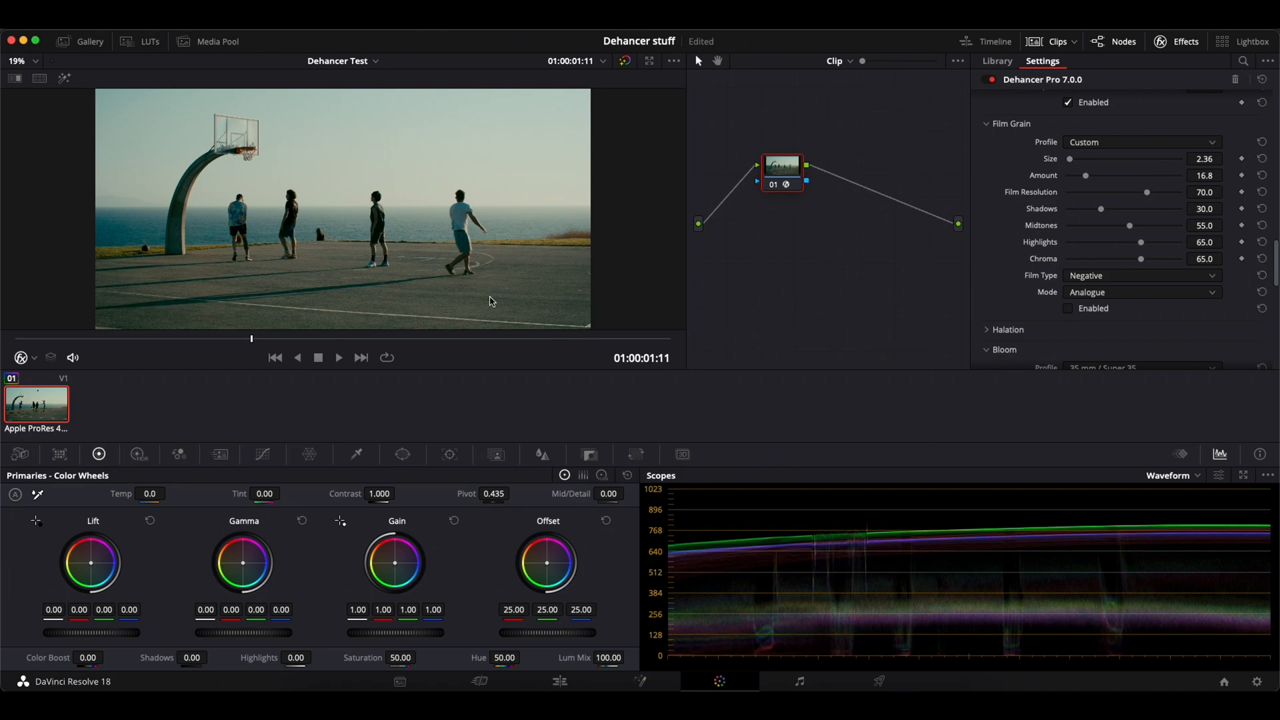
Enable Halation with the 35 mm / Super 35 profile, inspect the standing player close up at 01:00:02:23, and save the project.
click(338, 357)
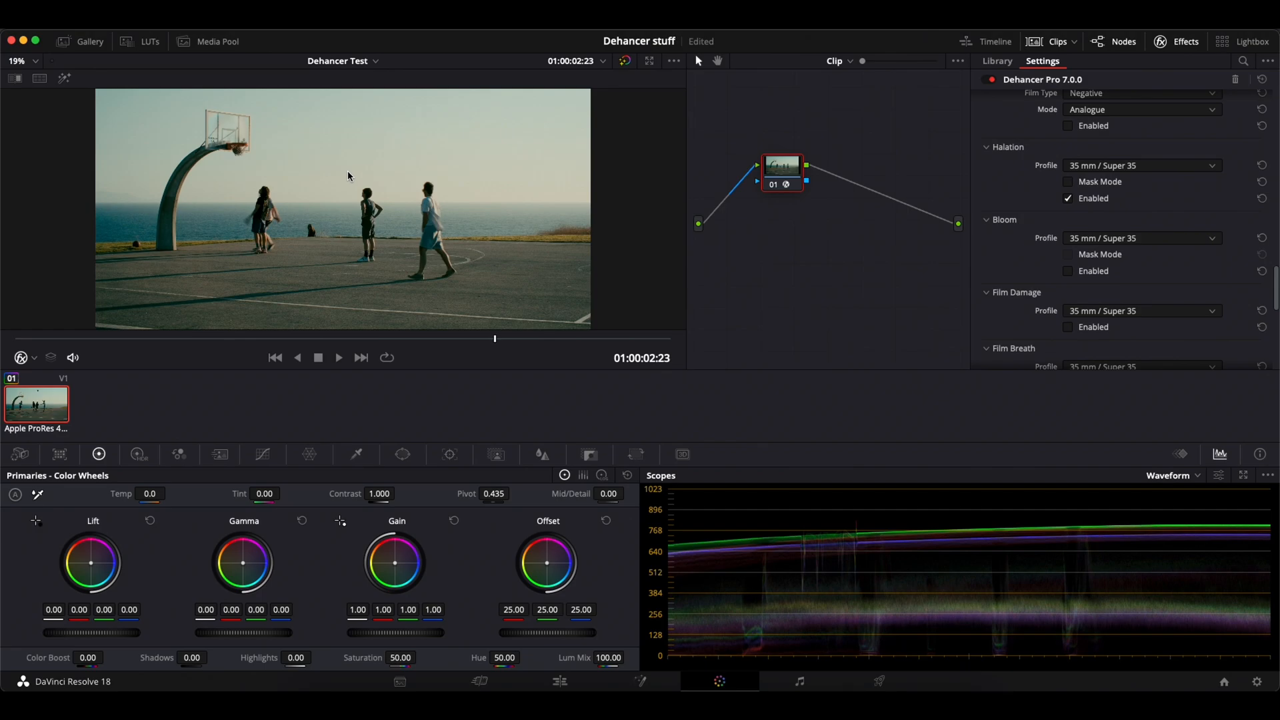
scroll(371, 191, up, 3)
scroll(372, 190, up, 2)
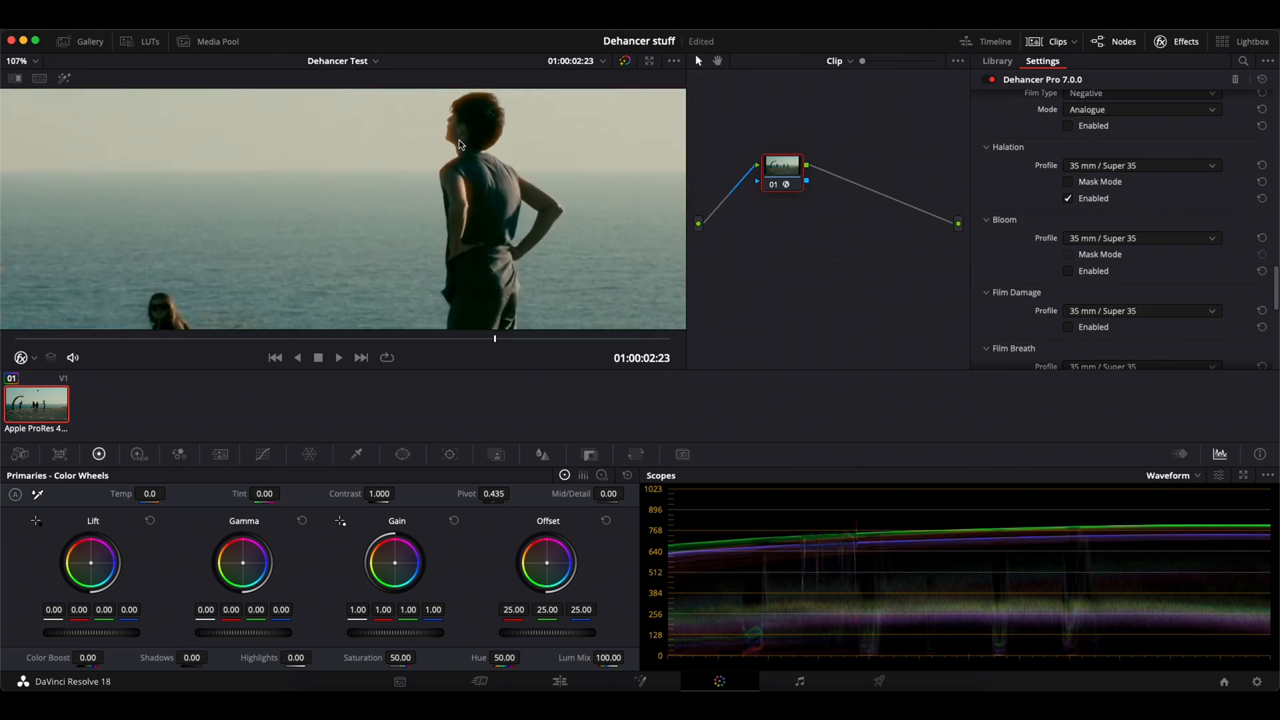
key(super+s)
Review the available Halation profiles and inspect the halation around the players in Mask Mode.
click(1180, 167)
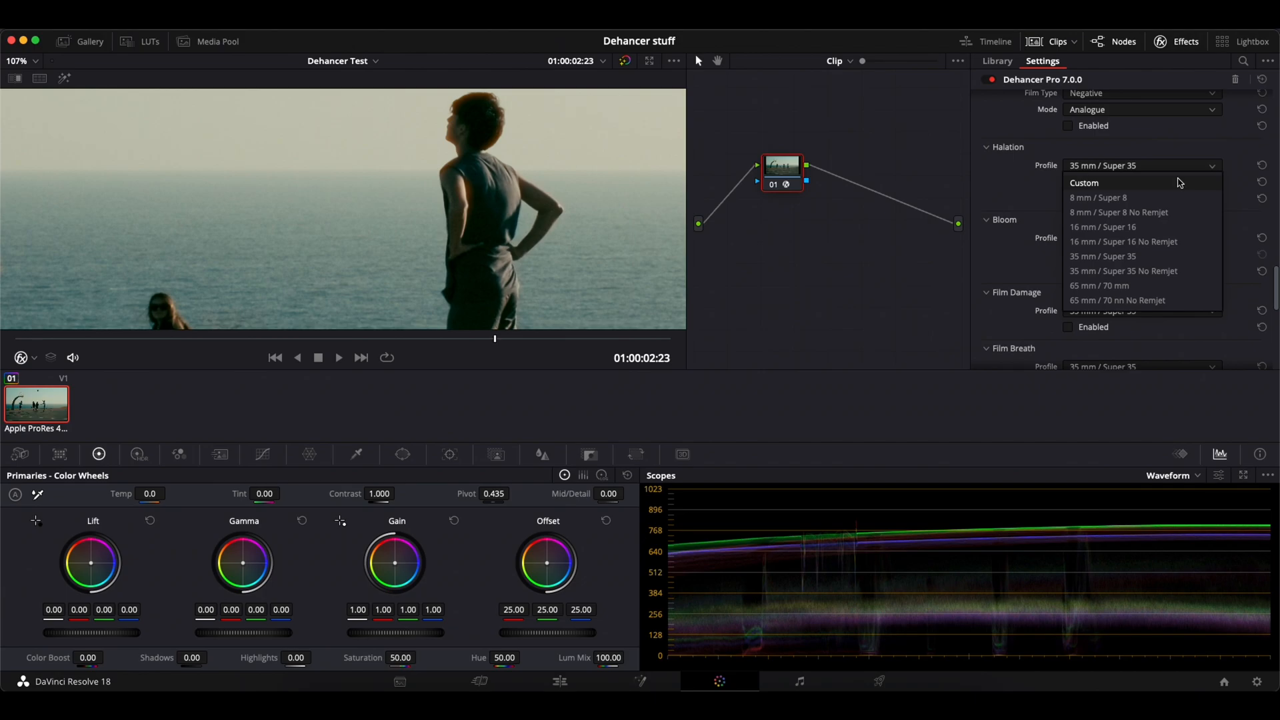
click(1180, 167)
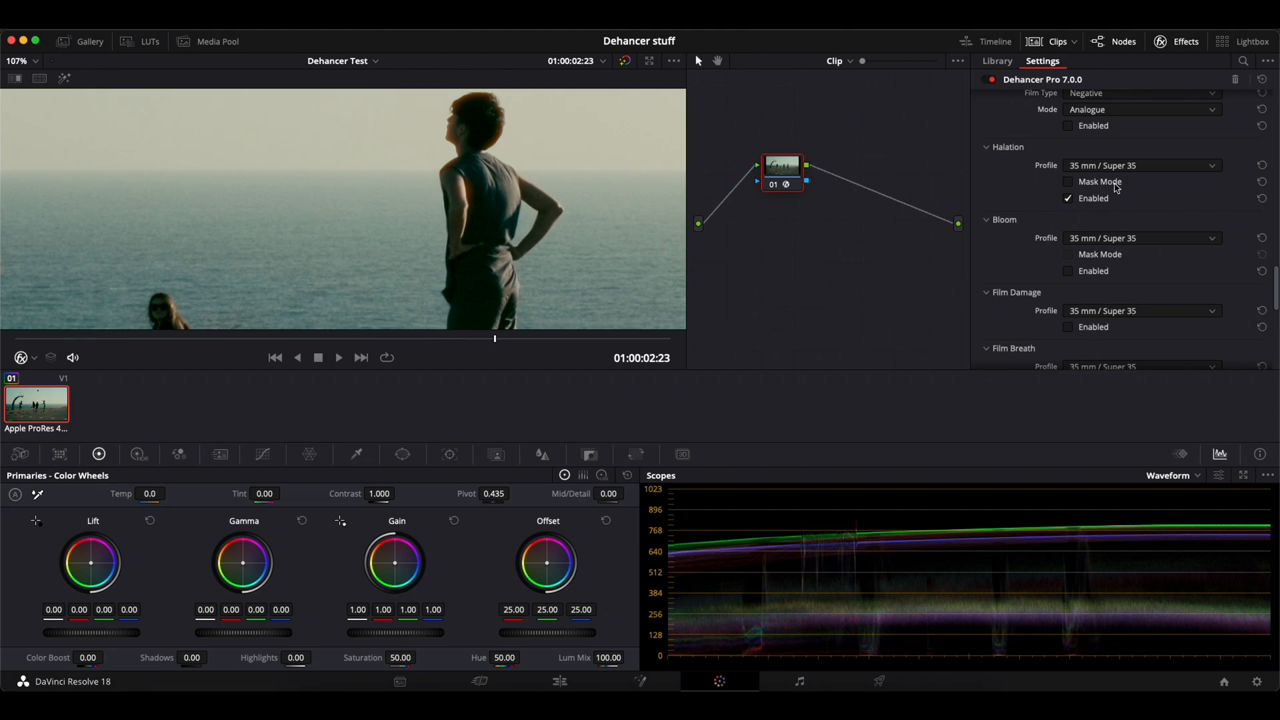
click(1068, 183)
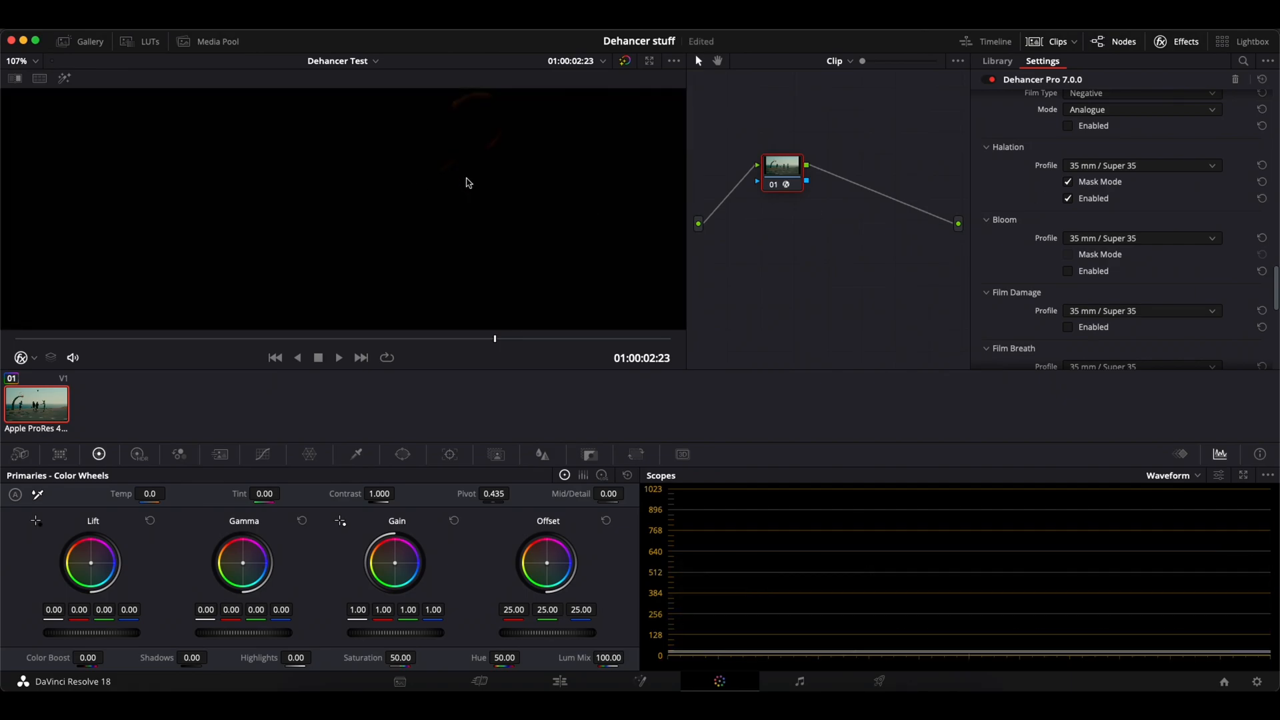
scroll(502, 180, down, 3)
click(1083, 167)
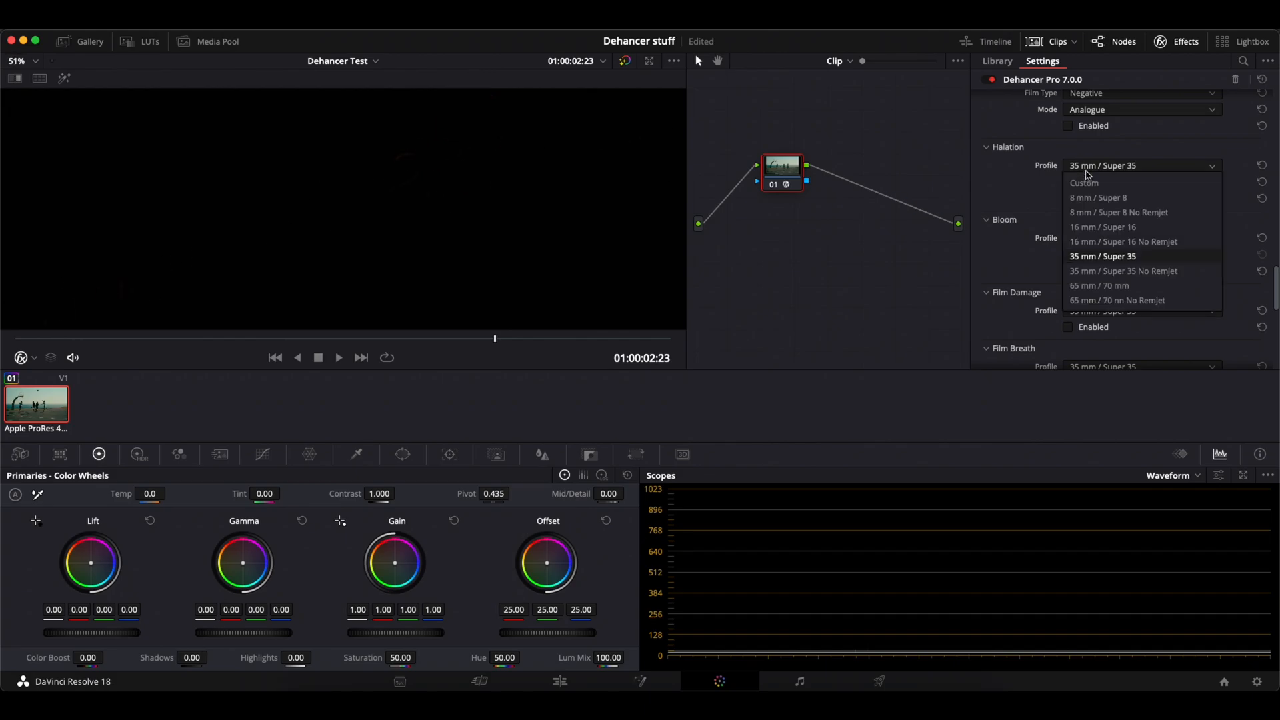
click(1093, 163)
click(1081, 197)
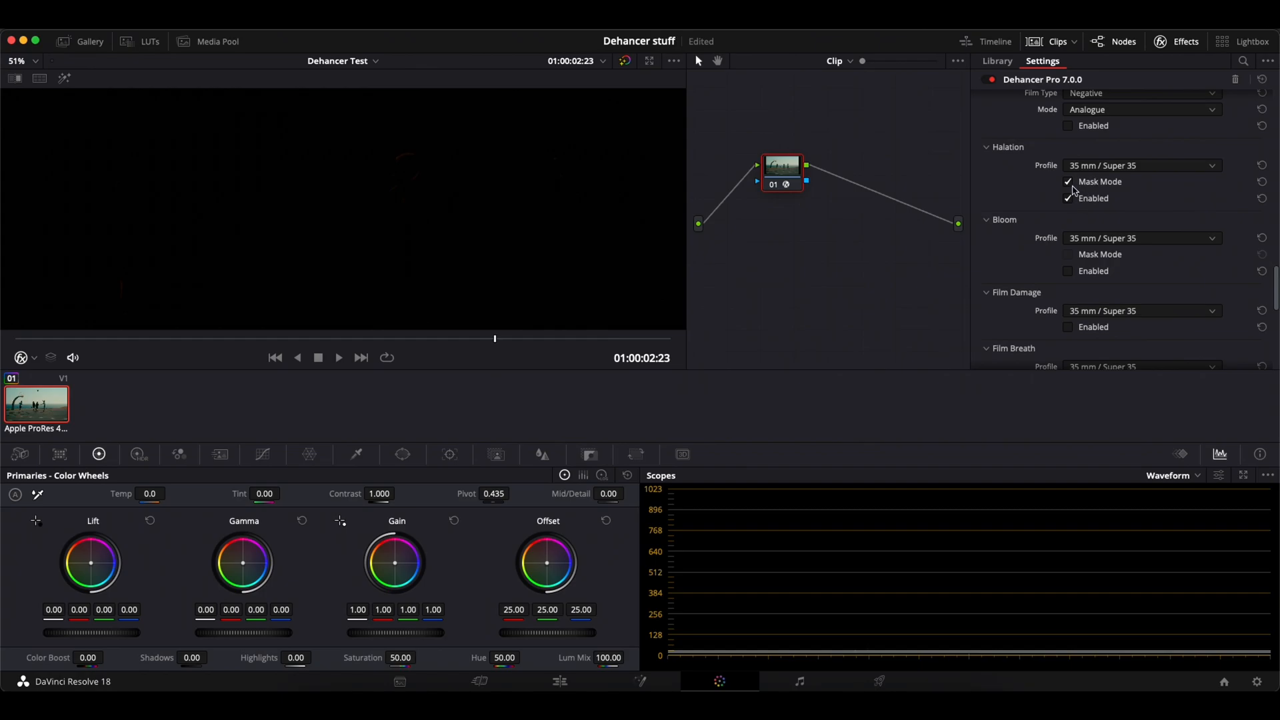
Show the normal picture again, switch Halation to the Custom profile, and set Source Limiter to 0.0 and Background Gain to 87.3.
click(1110, 167)
click(1107, 179)
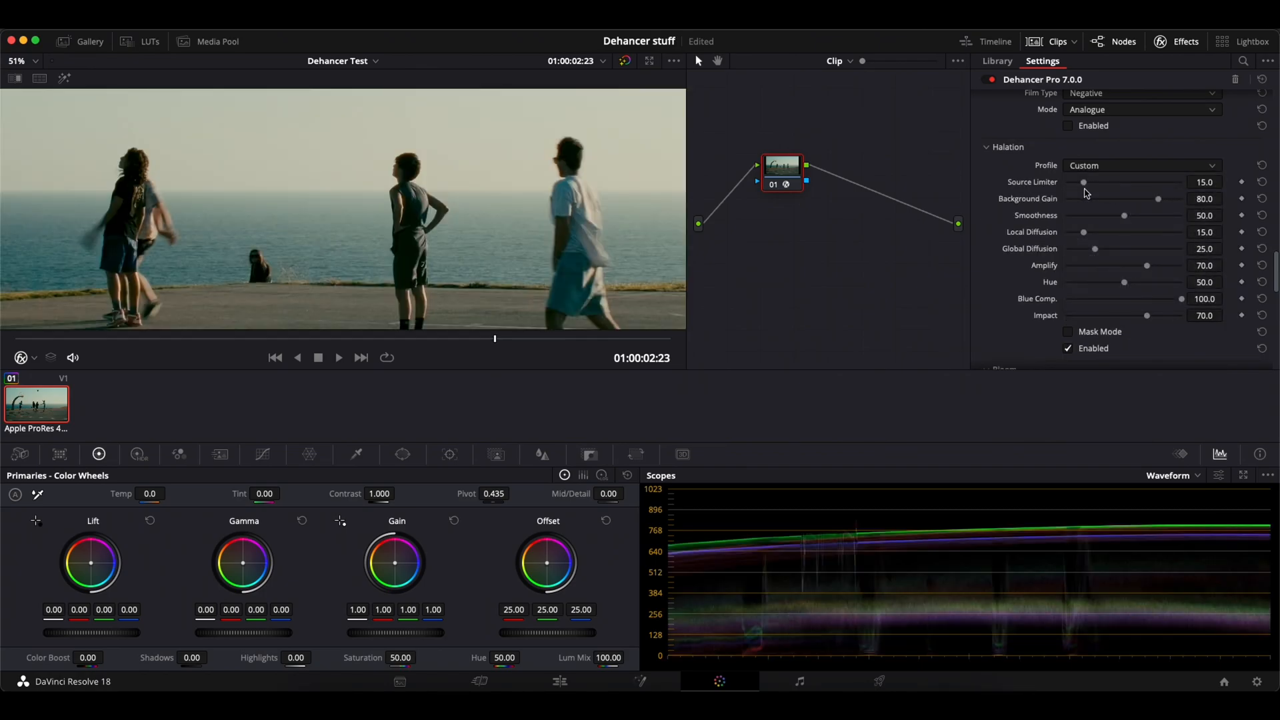
drag(1083, 183, 1000, 186)
scroll(408, 193, up, 5)
scroll(556, 167, up, 2)
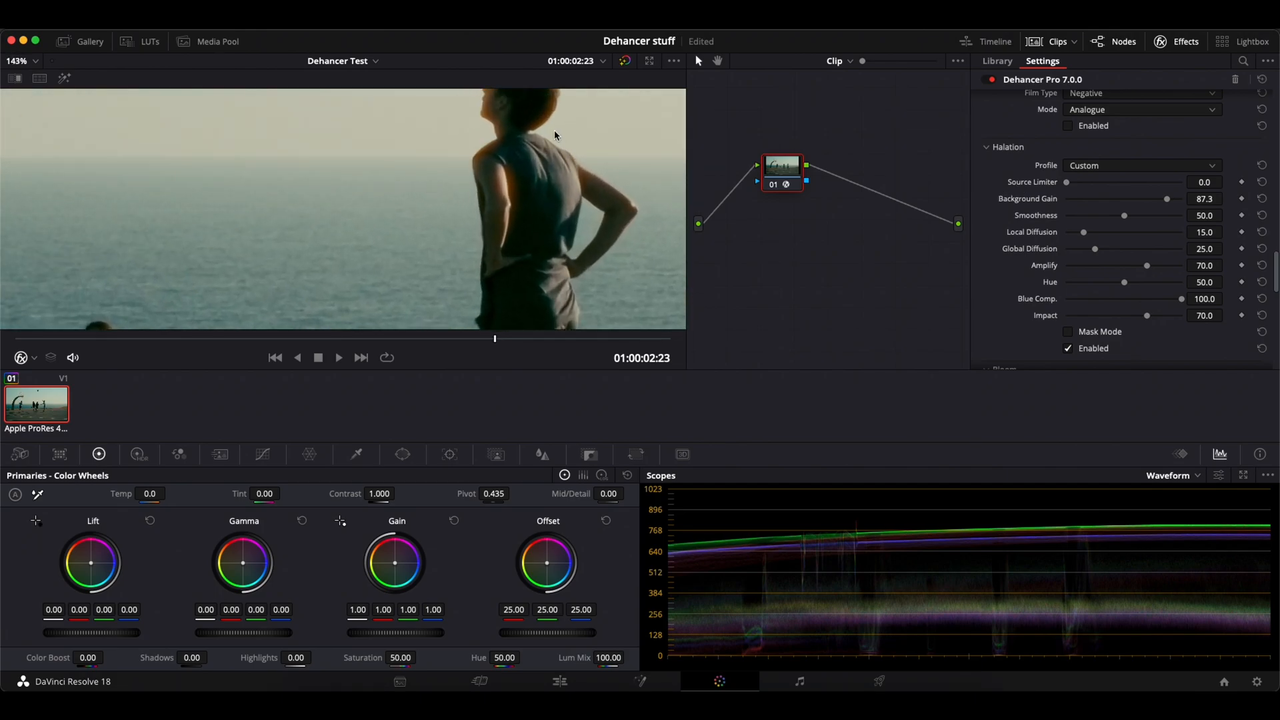
scroll(554, 136, down, 2)
mouse_move(1067, 182)
mouse_down()
mouse_move(1126, 189)
mouse_move(1067, 183)
mouse_up()
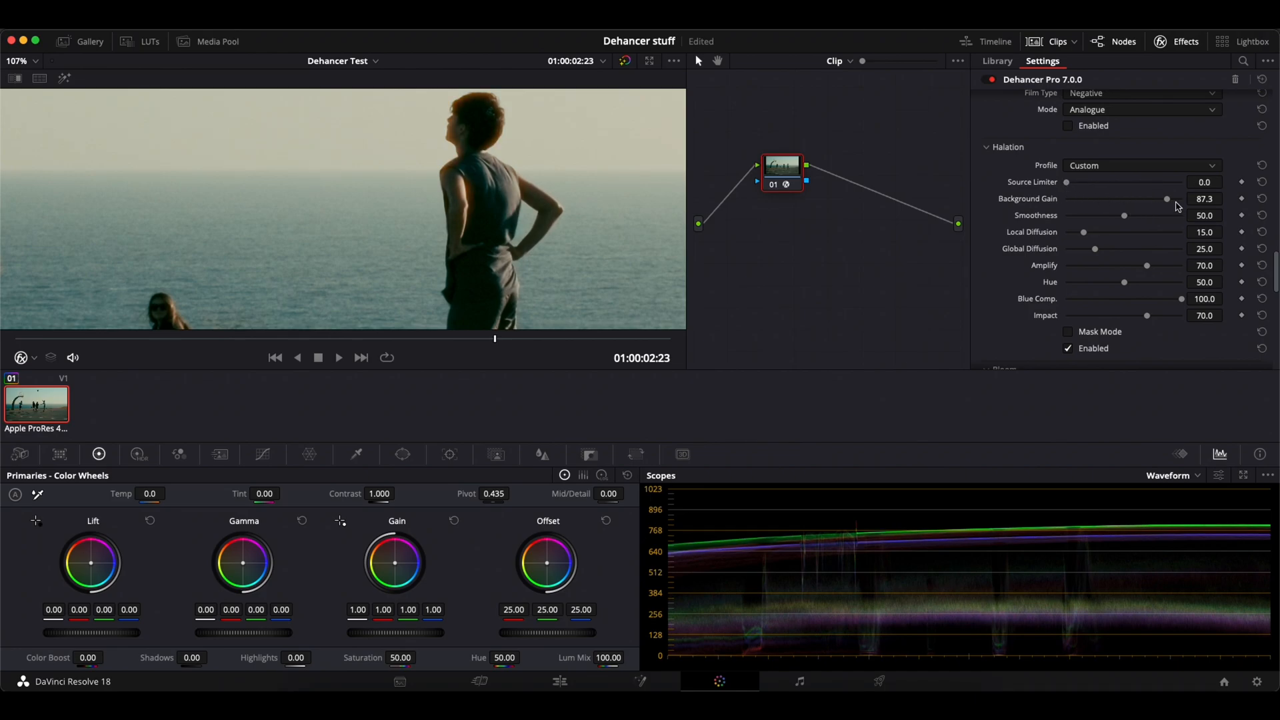
Set Halation's Background Gain to 79.2, Smoothness 55.5, Local Diffusion 8.6, Global Diffusion 52.6, Amplify 82.1, Hue 46.3, Blue Comp. 88.9 and Impact 33.0.
drag(1166, 199, 1126, 250)
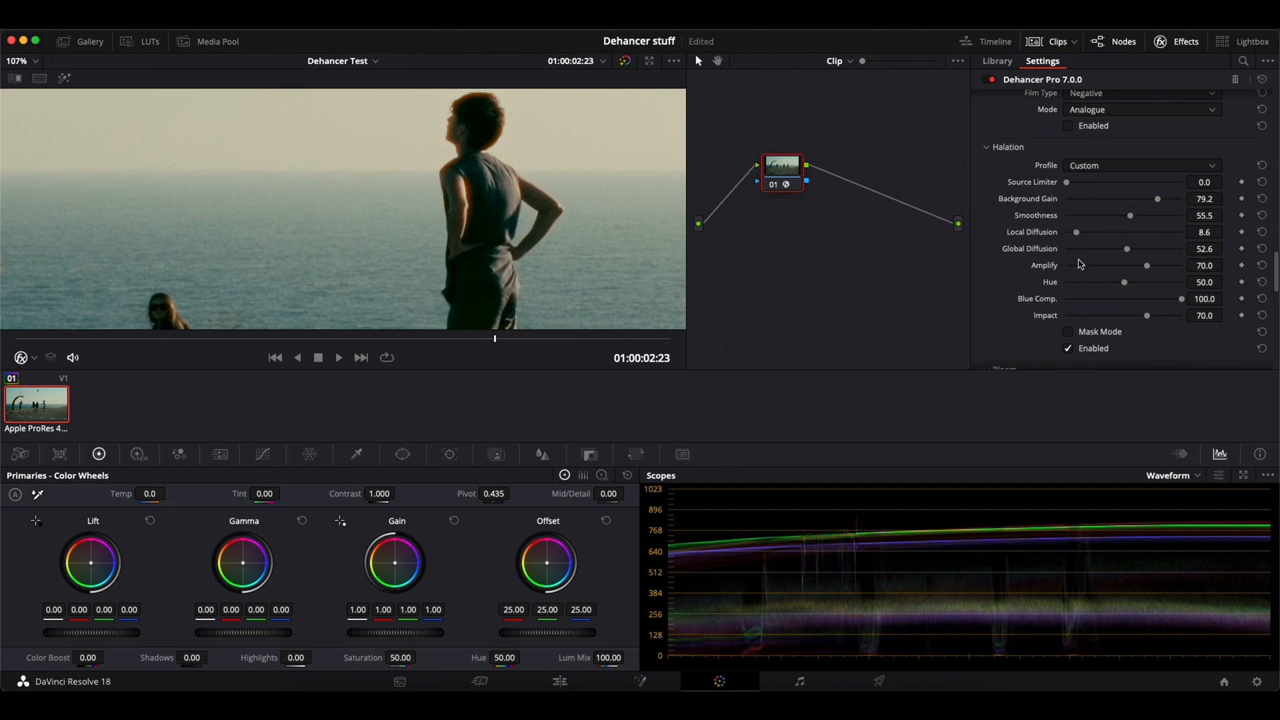
drag(1147, 265, 1122, 287)
mouse_move(1185, 303)
mouse_down()
mouse_move(1151, 302)
mouse_move(1174, 300)
mouse_up()
drag(1147, 315, 1105, 325)
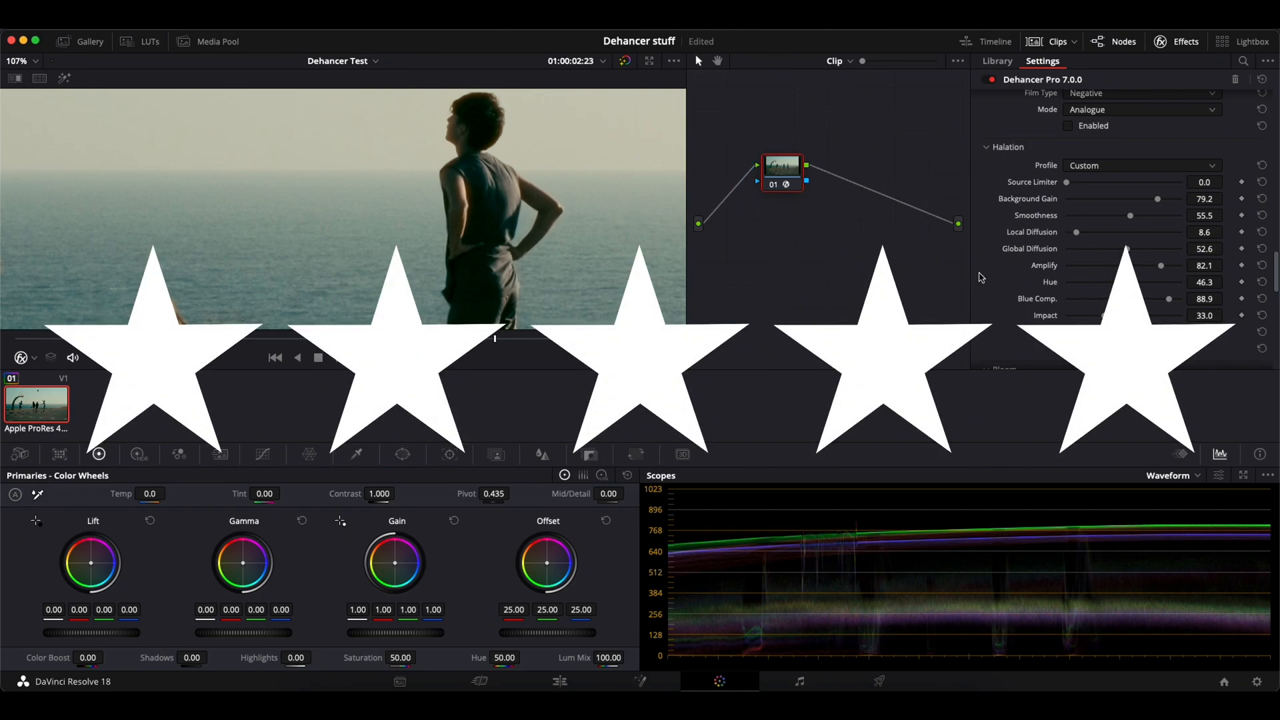
Enable Bloom with the 35 mm / Super 35 profile, and compare the players with and without it close up.
scroll(1007, 269, down, 3)
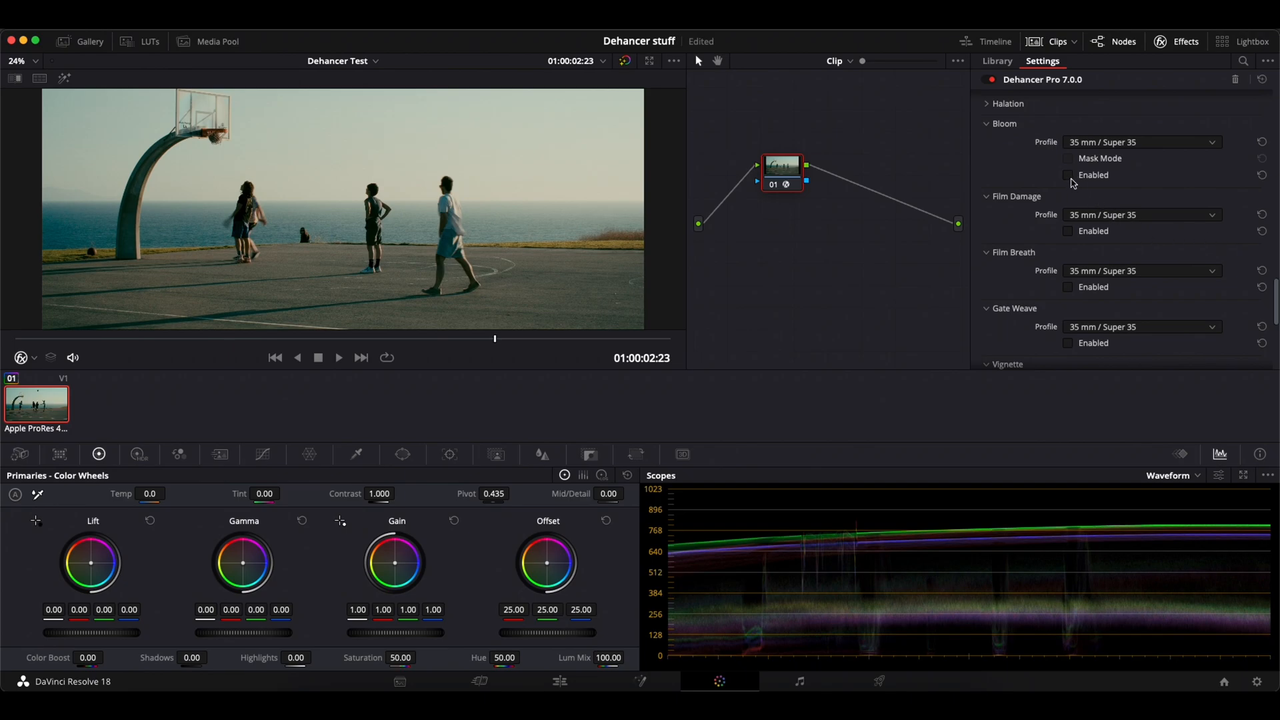
click(1069, 176)
scroll(448, 221, up, 4)
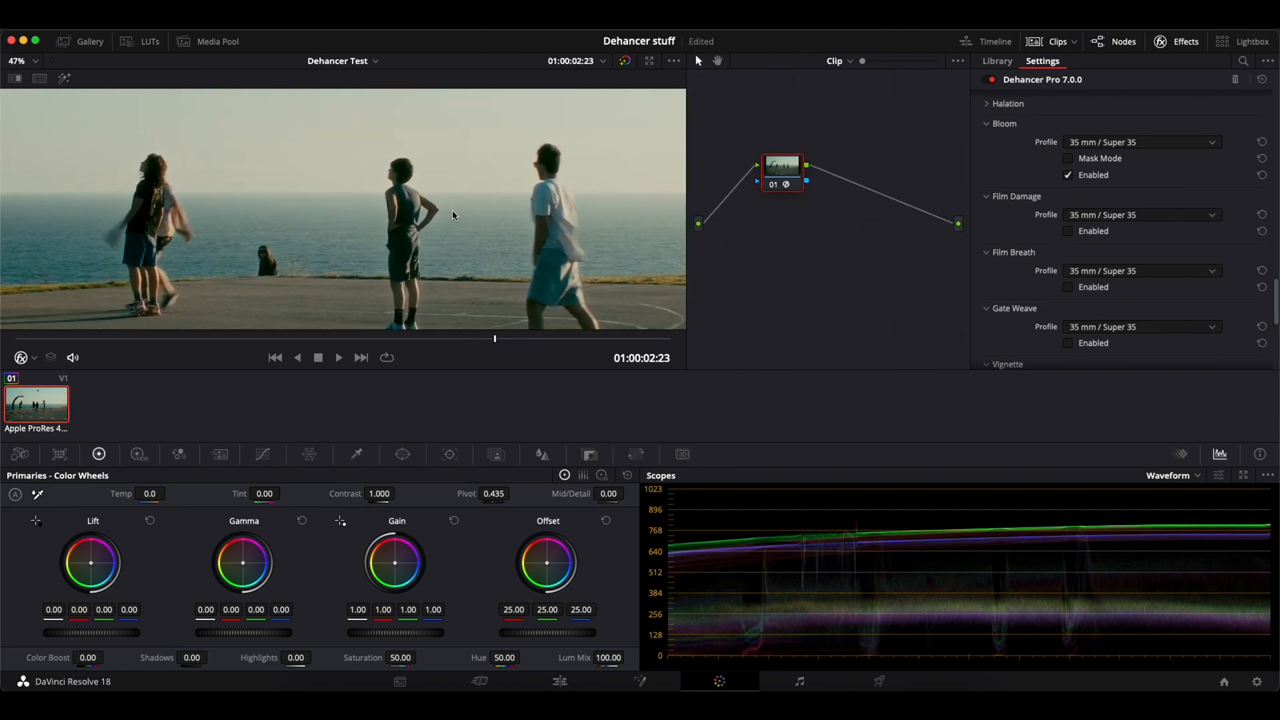
click(1069, 176)
click(1069, 176)
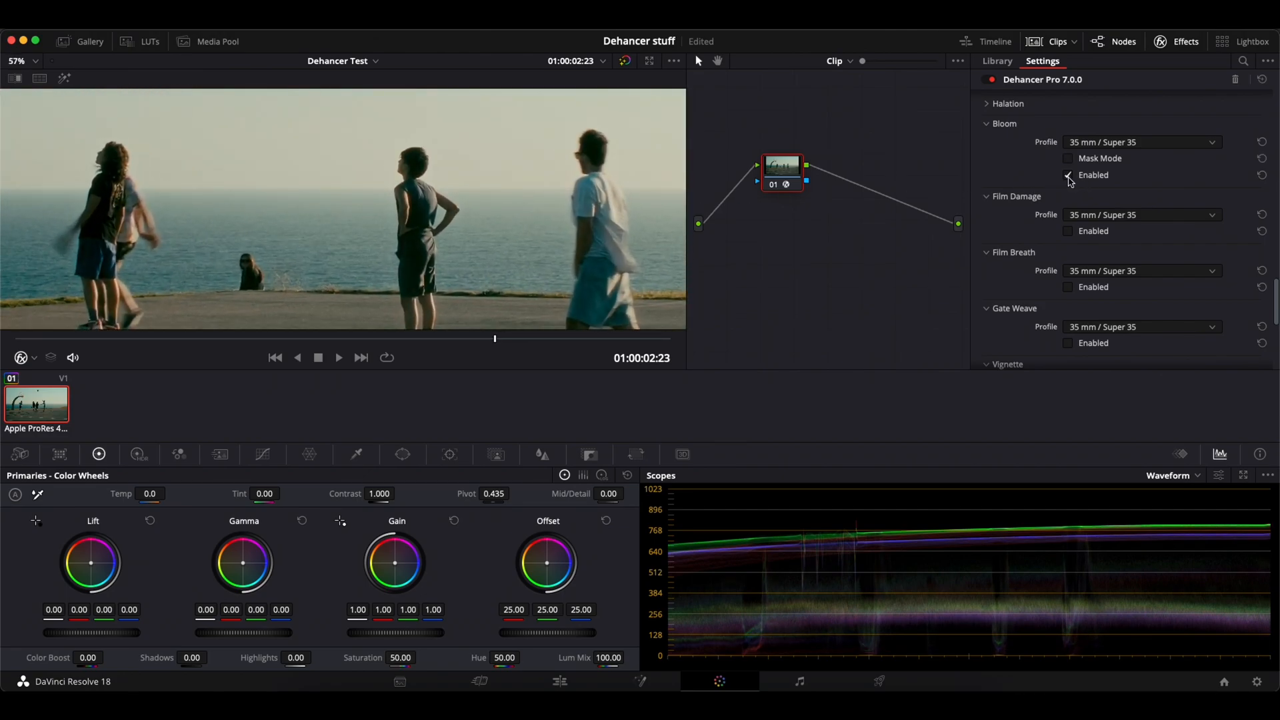
click(1069, 176)
Inspect the bloom briefly in Mask Mode, and switch Bloom to the Custom profile.
click(1069, 160)
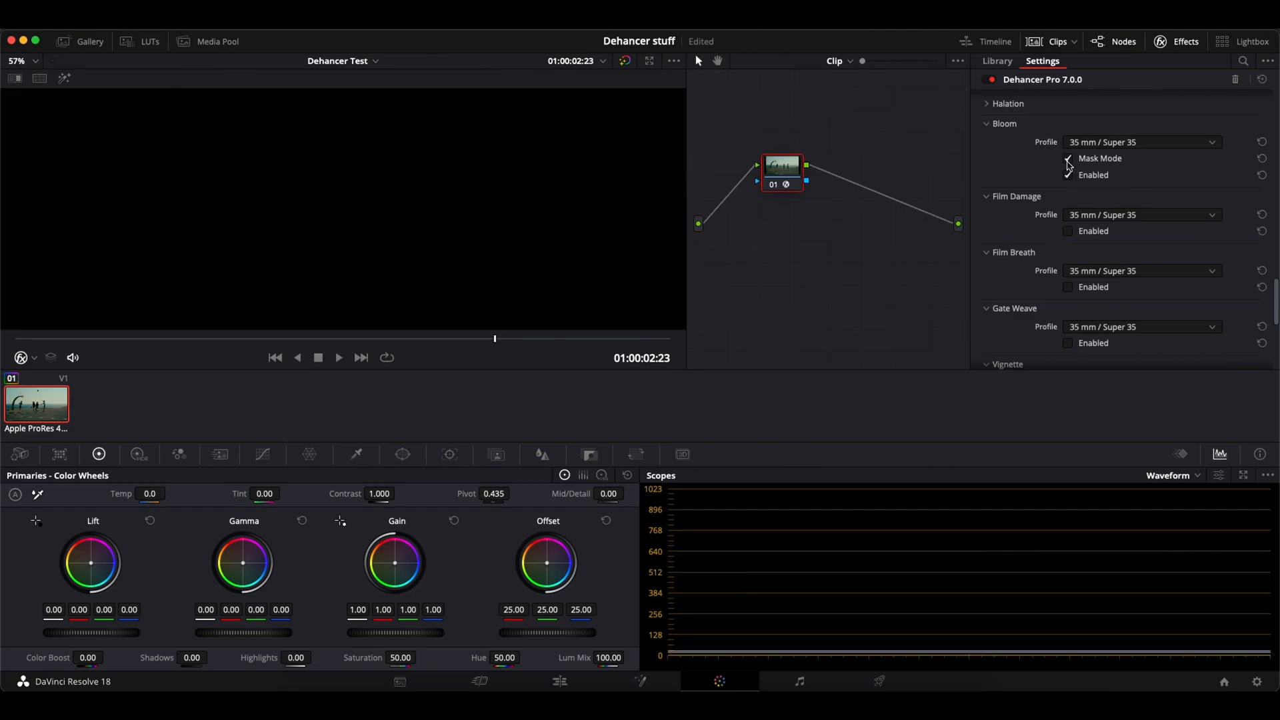
click(1069, 160)
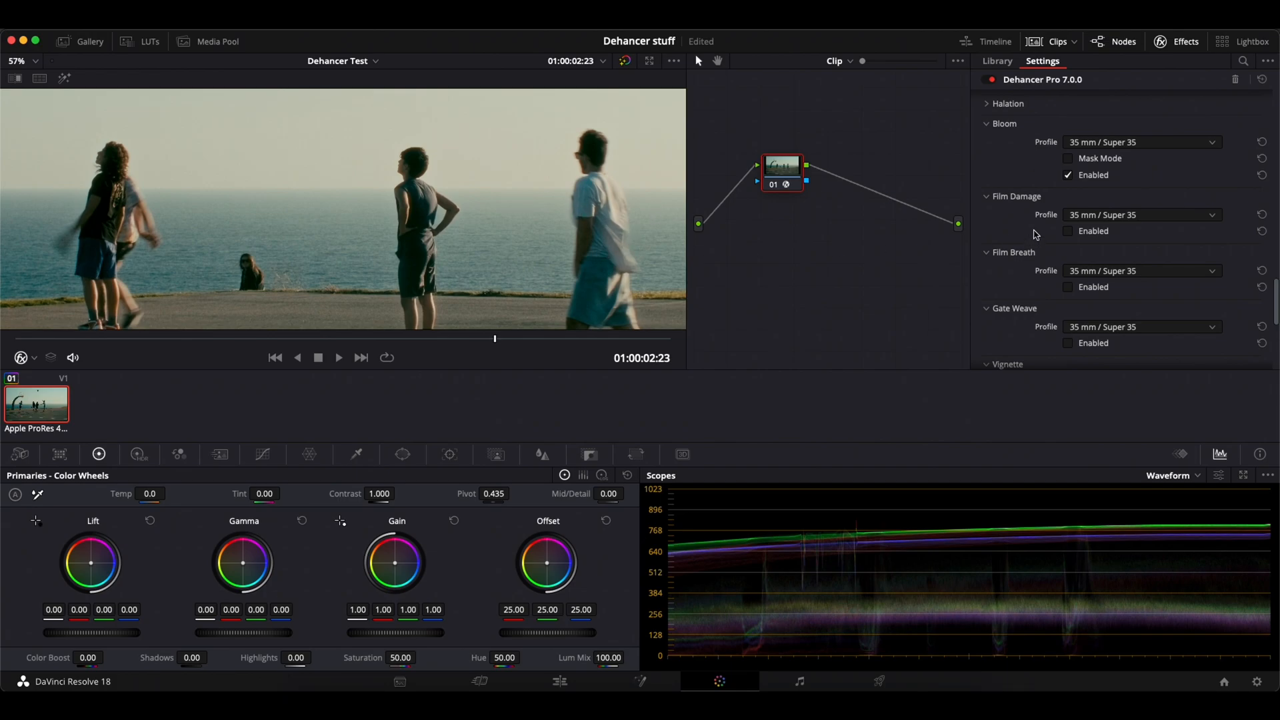
click(1128, 142)
click(1130, 157)
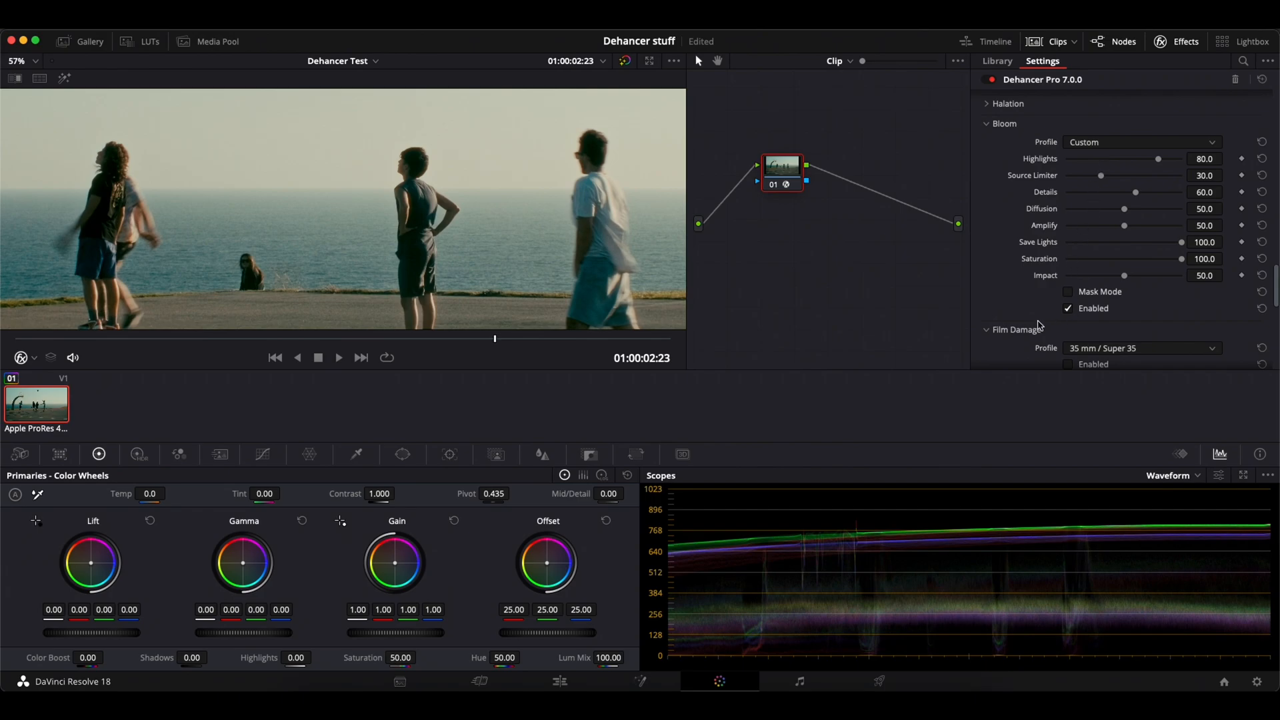
Enable Film Damage with the 35 mm / Super 35 profile, and play the clip to judge it in motion.
scroll(399, 192, down, 5)
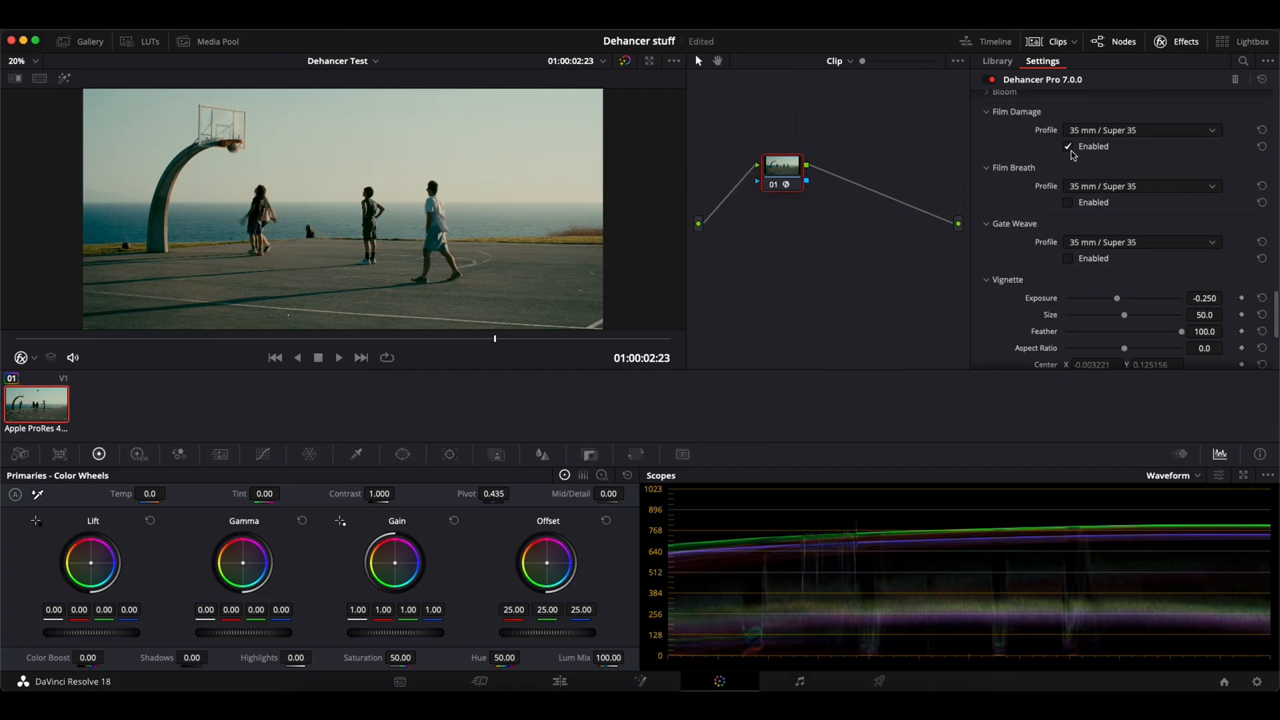
click(340, 360)
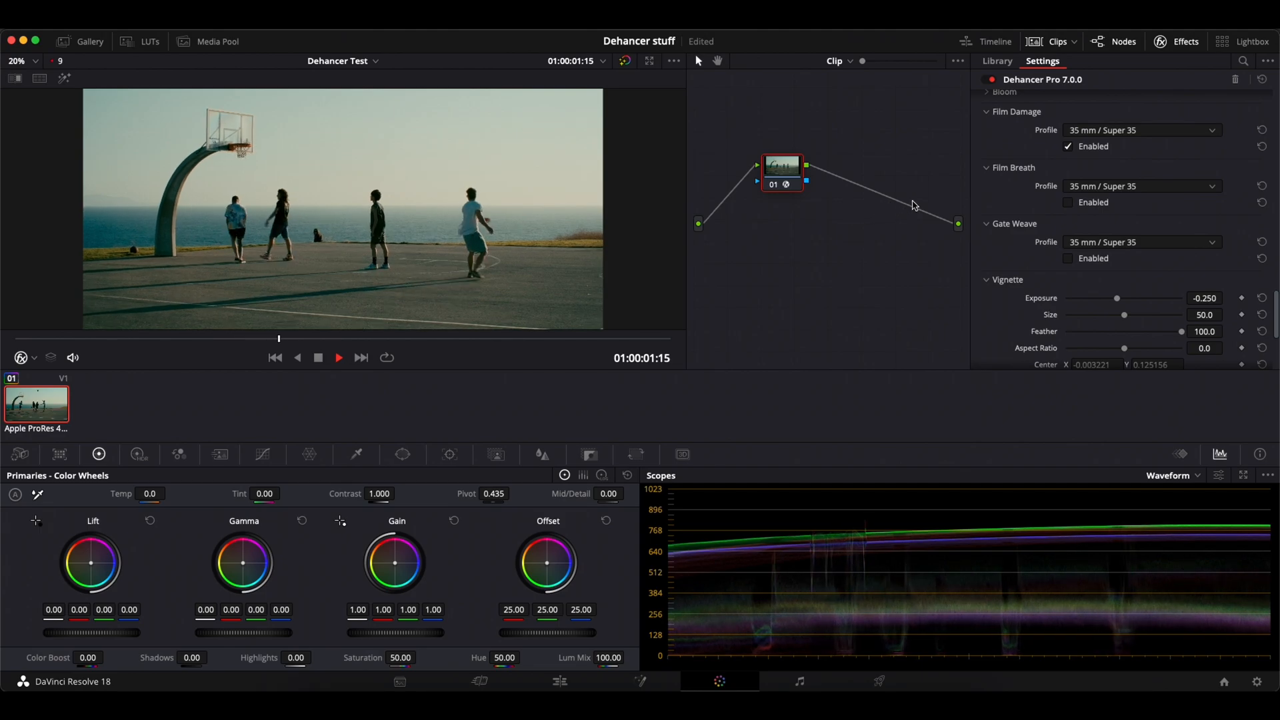
click(318, 358)
Try a Custom Film Damage profile with Dust, Hairs and Scratches Amount at 128 and Total Amount at 50.0, and play the clip.
click(1107, 132)
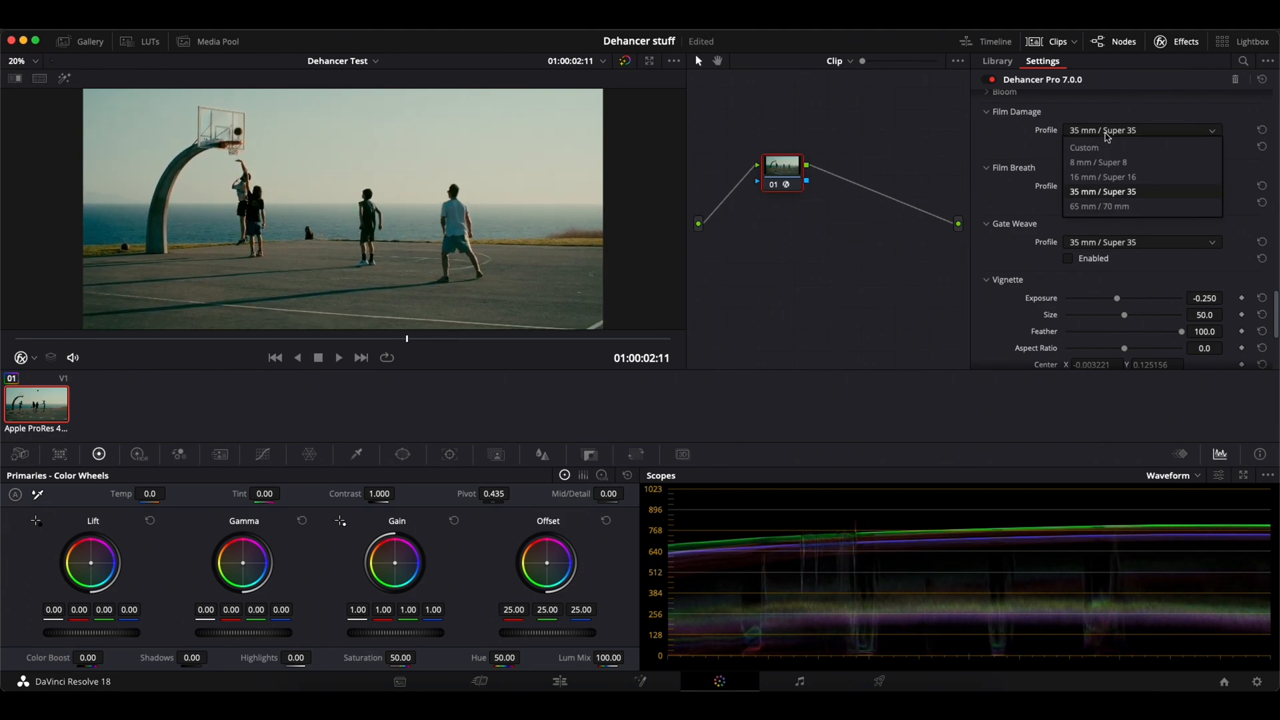
click(1107, 147)
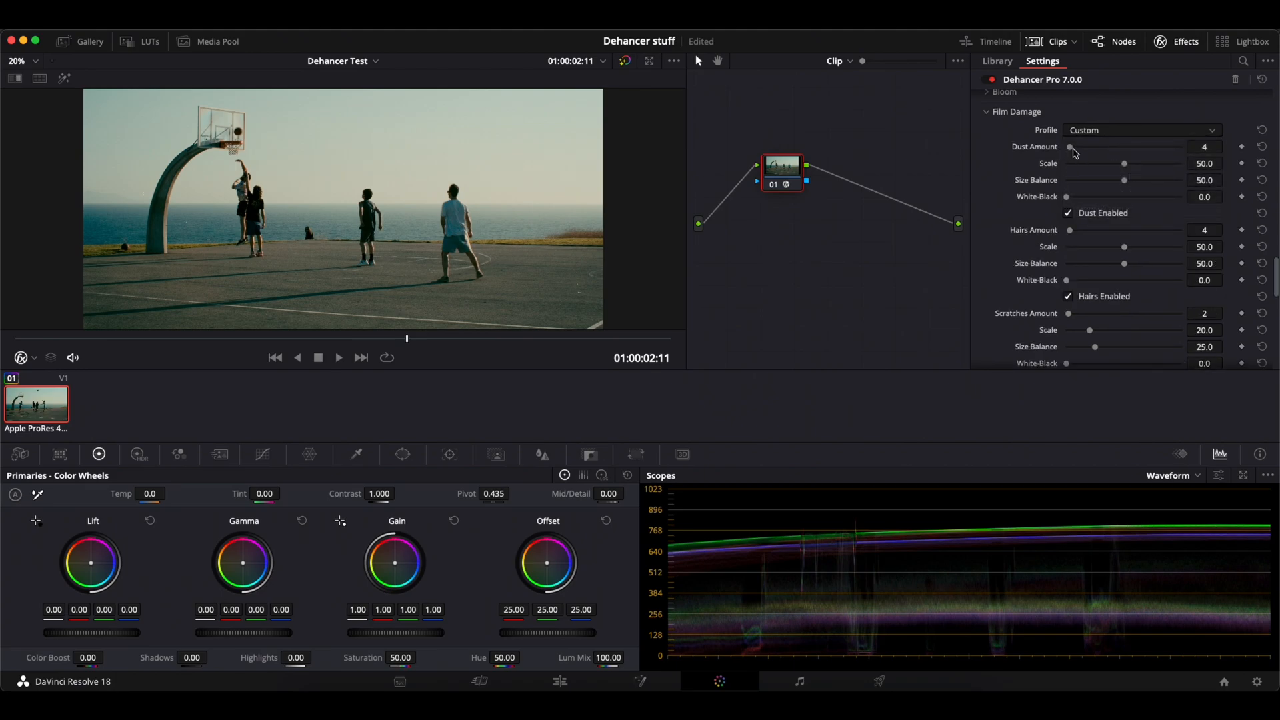
scroll(1087, 254, down, 2)
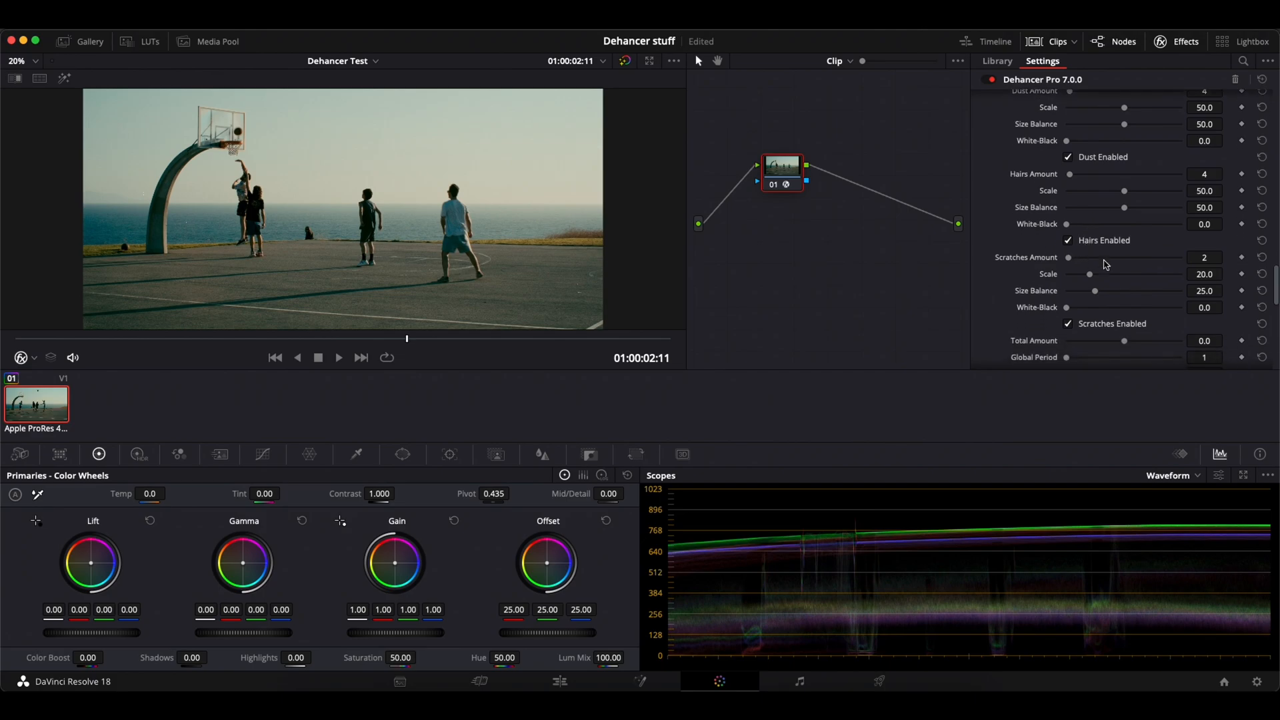
scroll(1094, 213, down, 3)
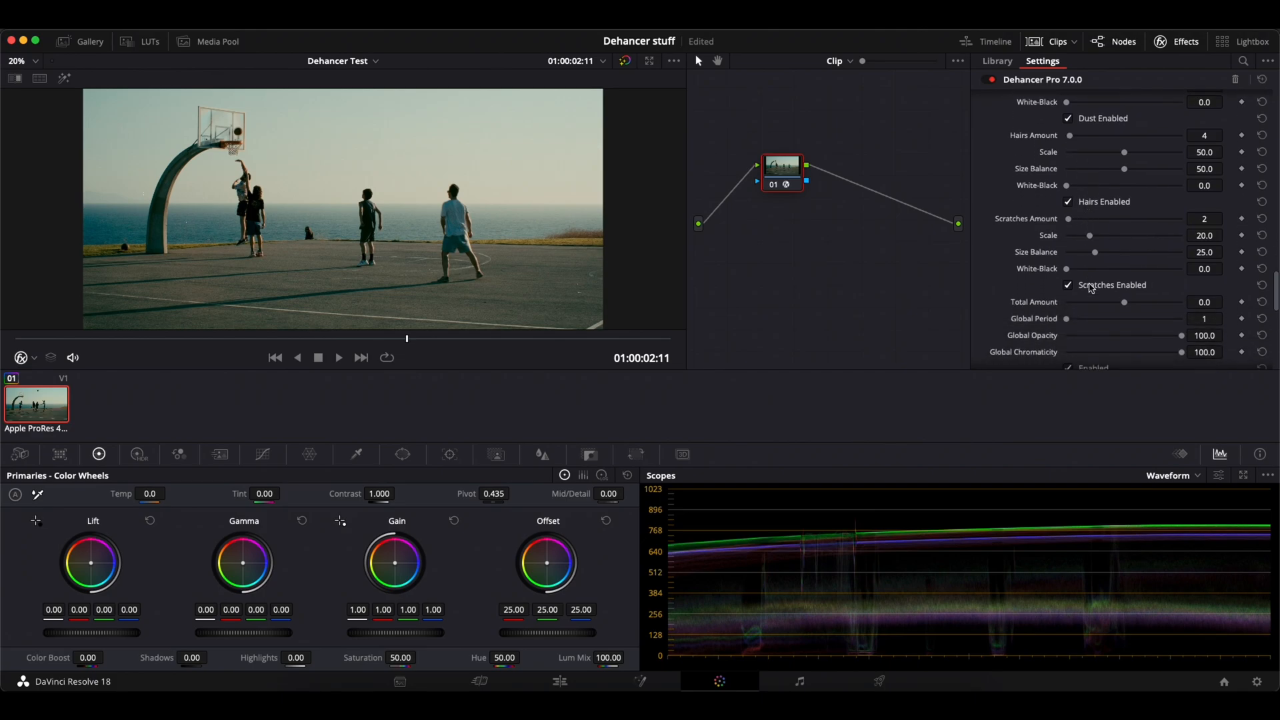
scroll(1138, 280, up, 5)
scroll(1093, 215, down, 2)
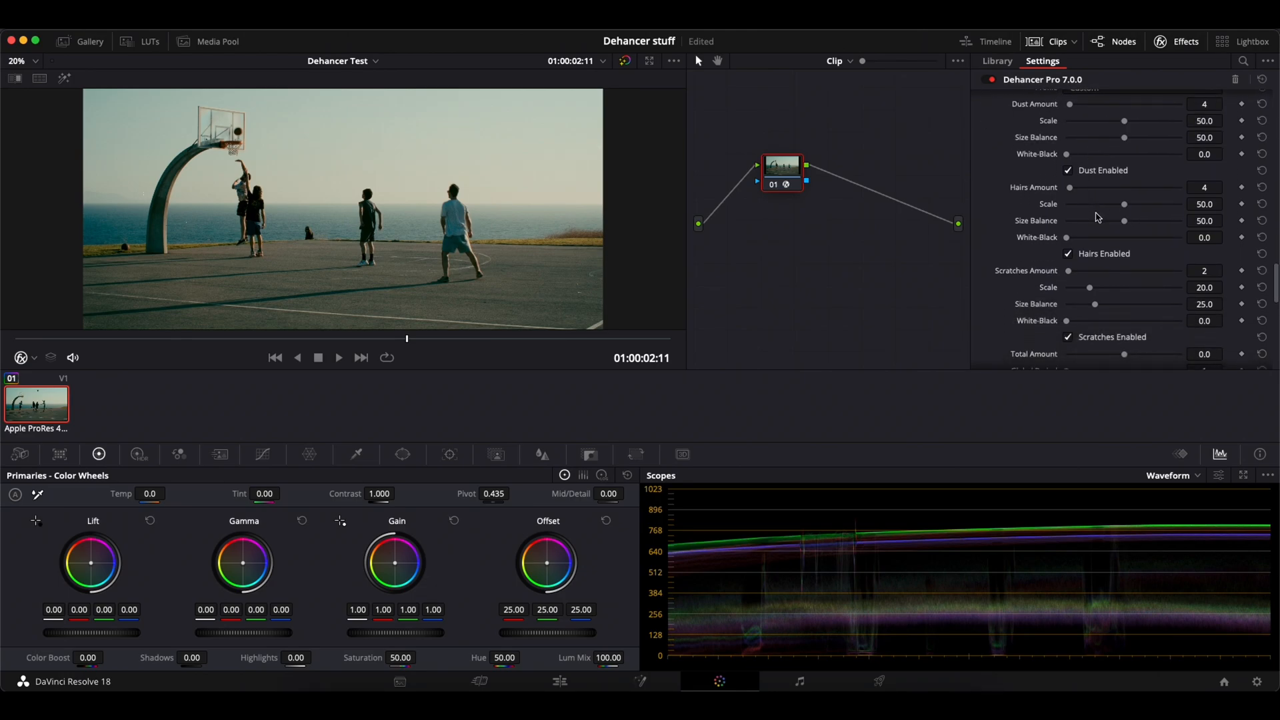
scroll(1135, 197, up, 1)
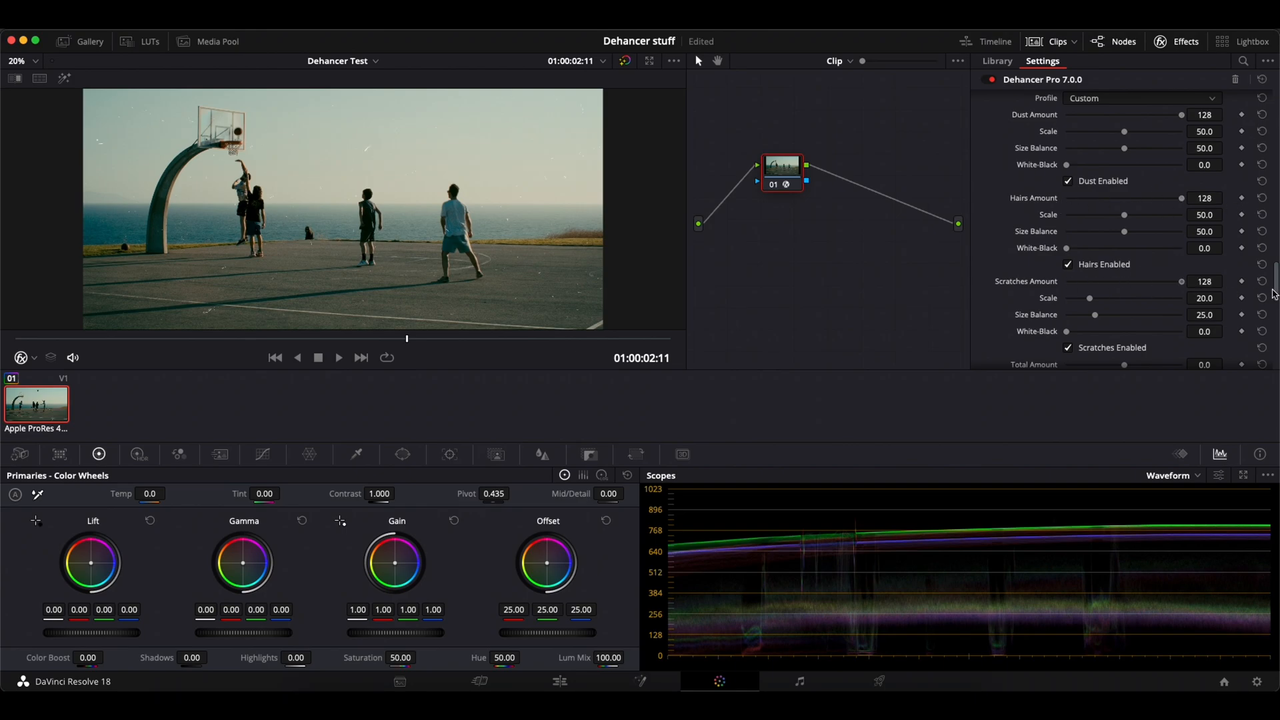
scroll(1167, 346, down, 2)
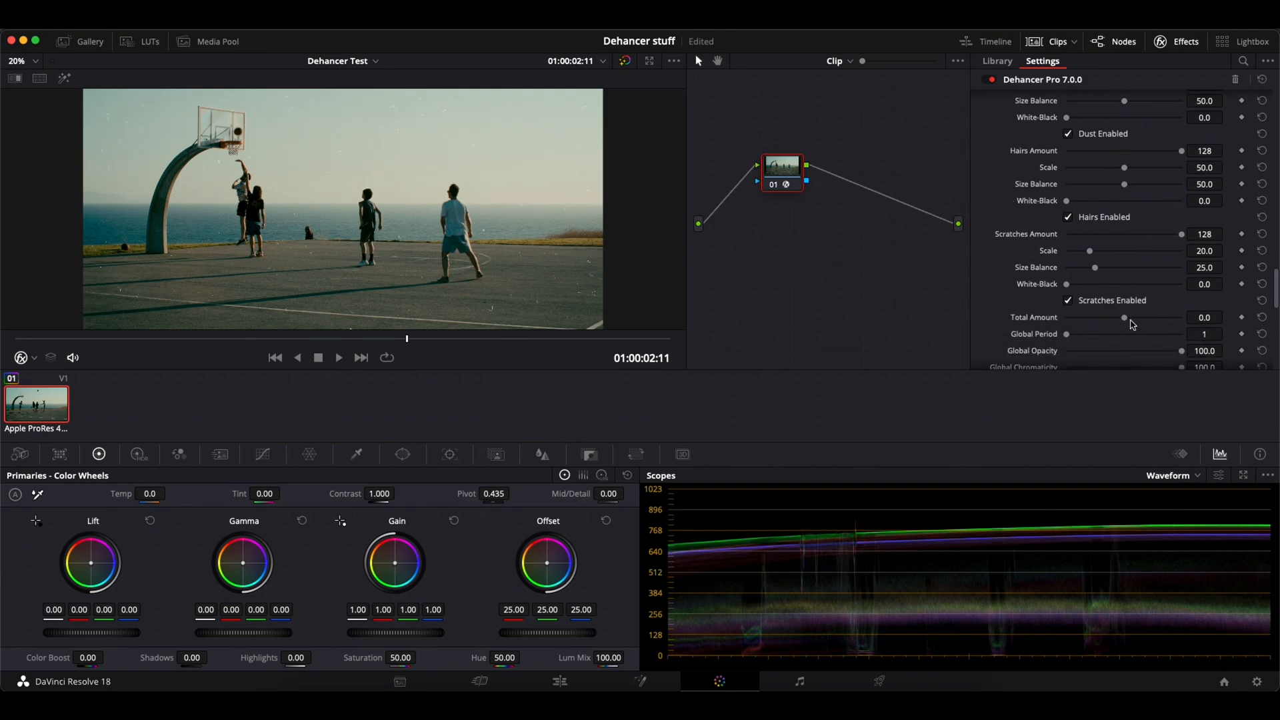
scroll(1129, 346, down, 1)
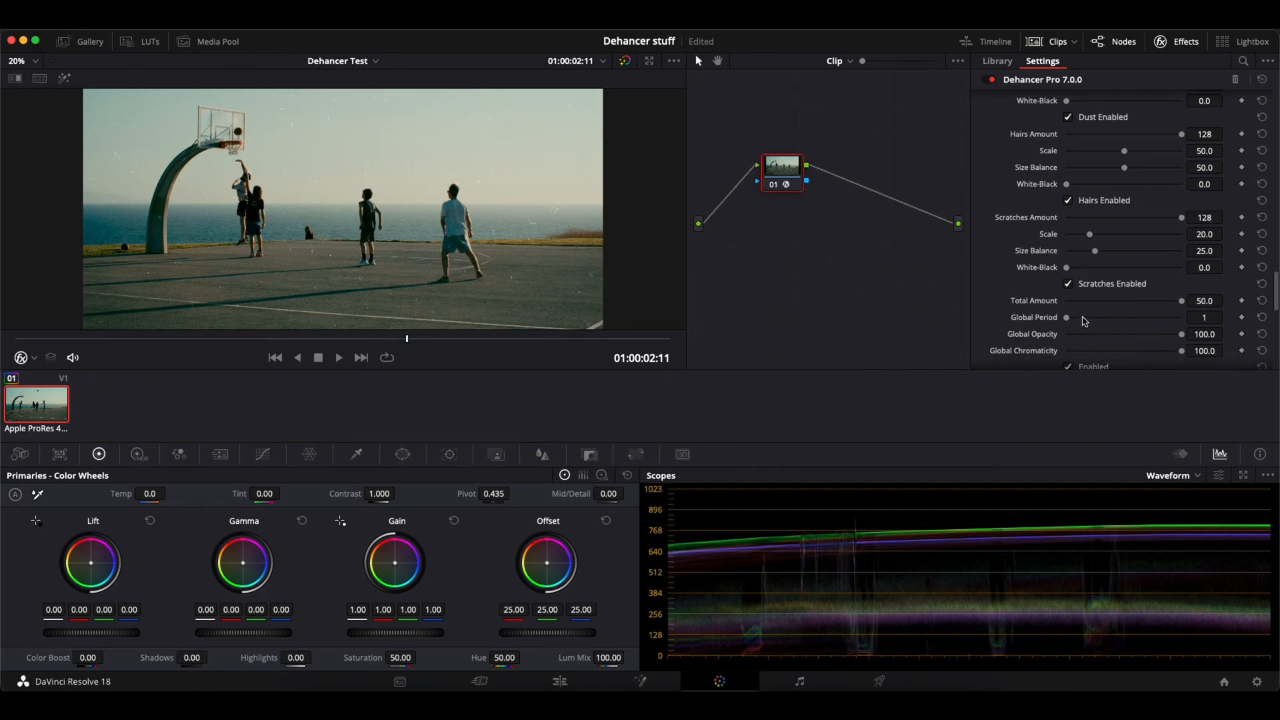
scroll(1053, 320, up, 1)
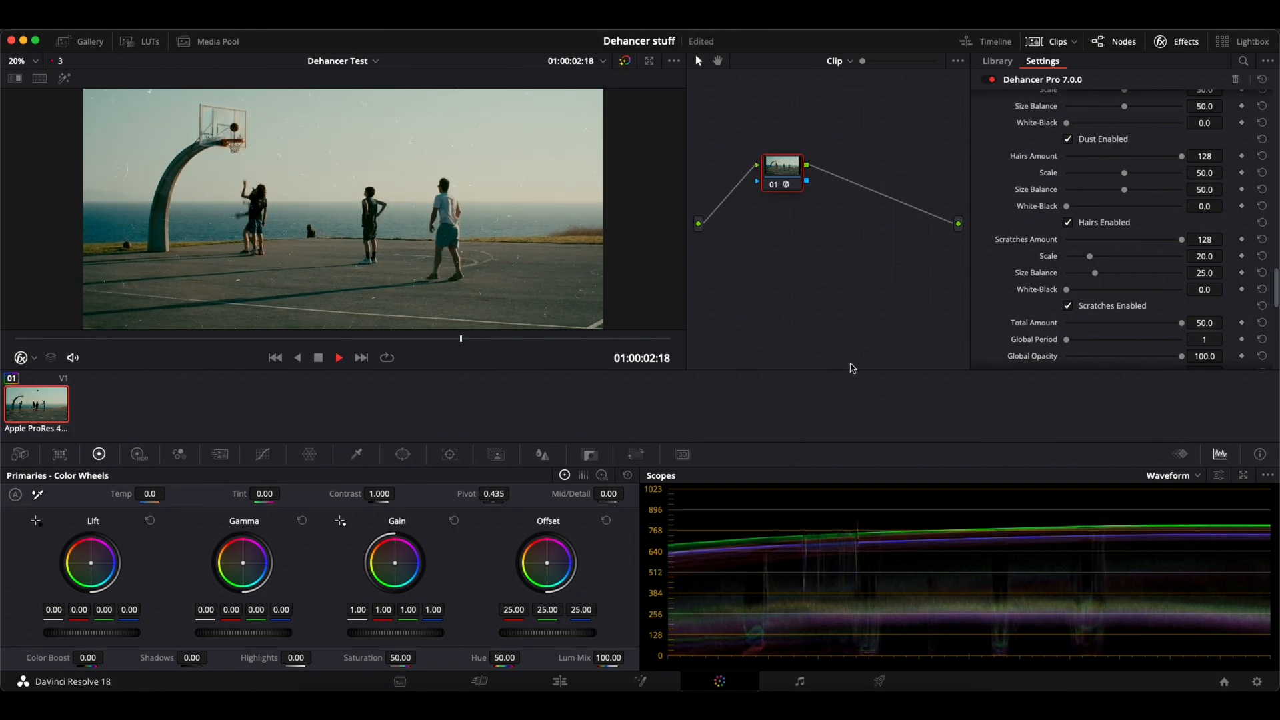
click(319, 360)
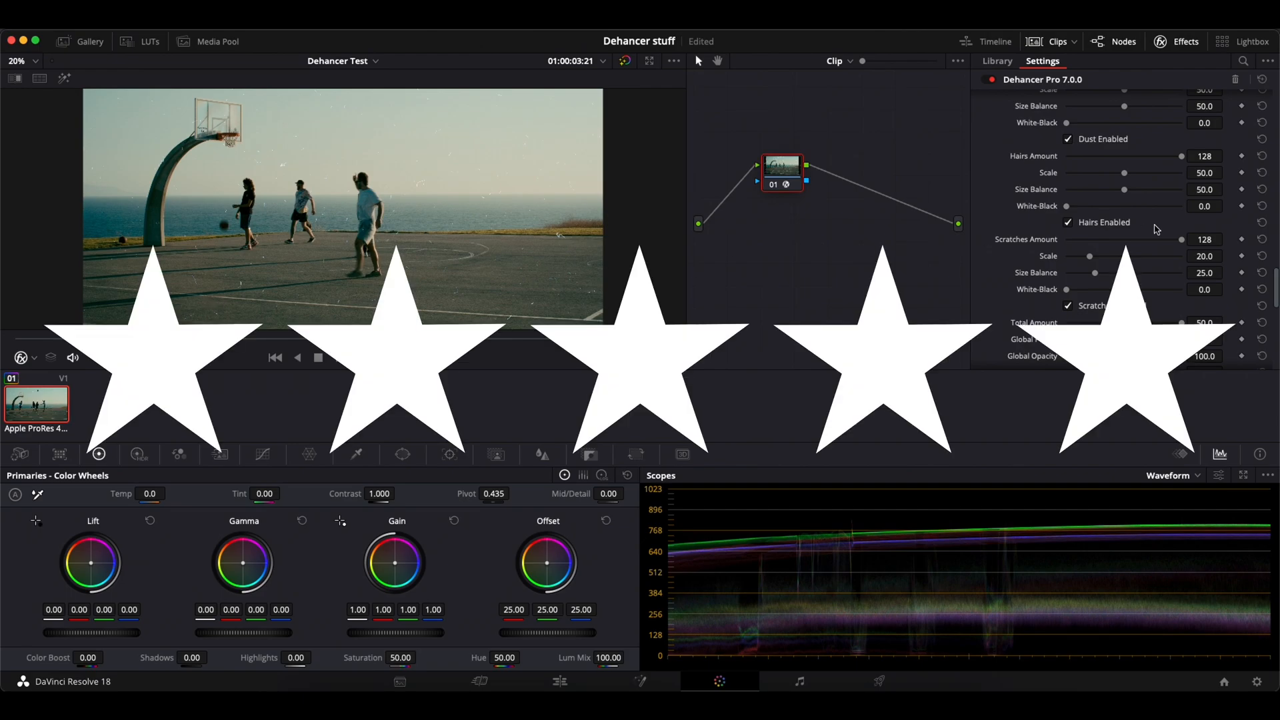
Set Film Damage to the 16 mm / Super 16 profile, enable Film Breath with 35 mm / Super 35, and play the clip.
scroll(1030, 183, up, 3)
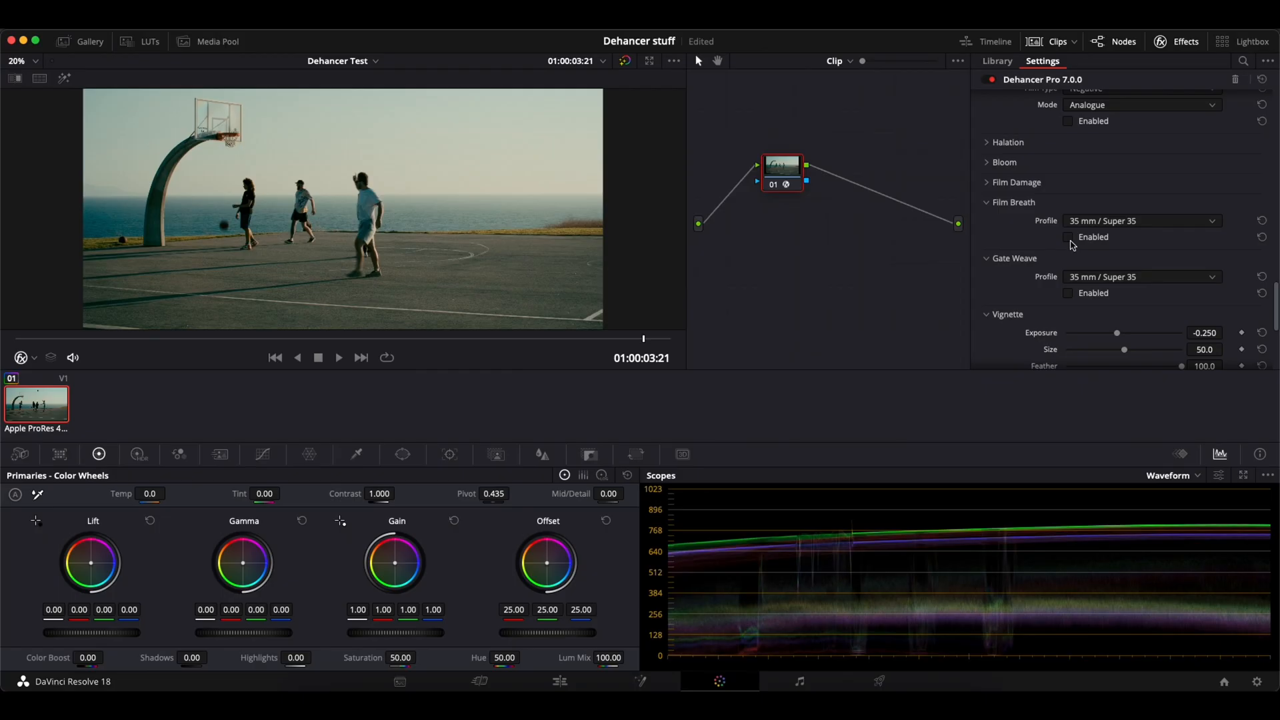
click(1069, 238)
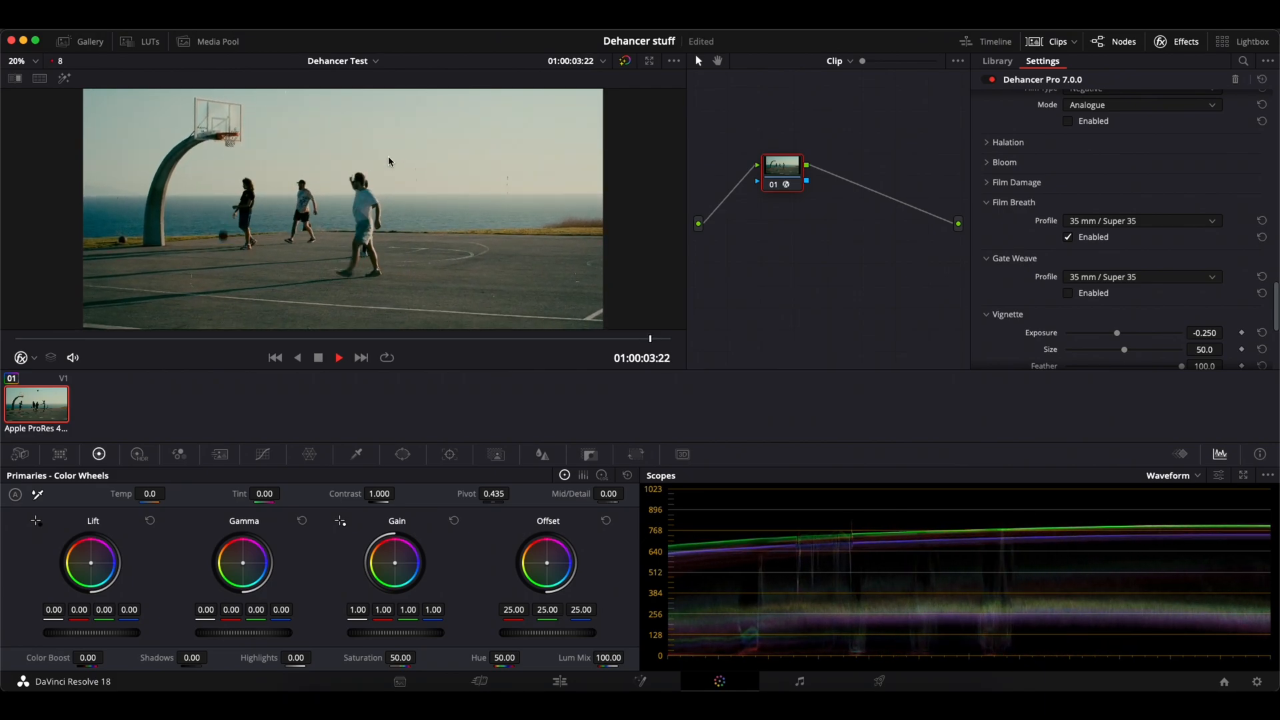
click(317, 358)
click(1010, 184)
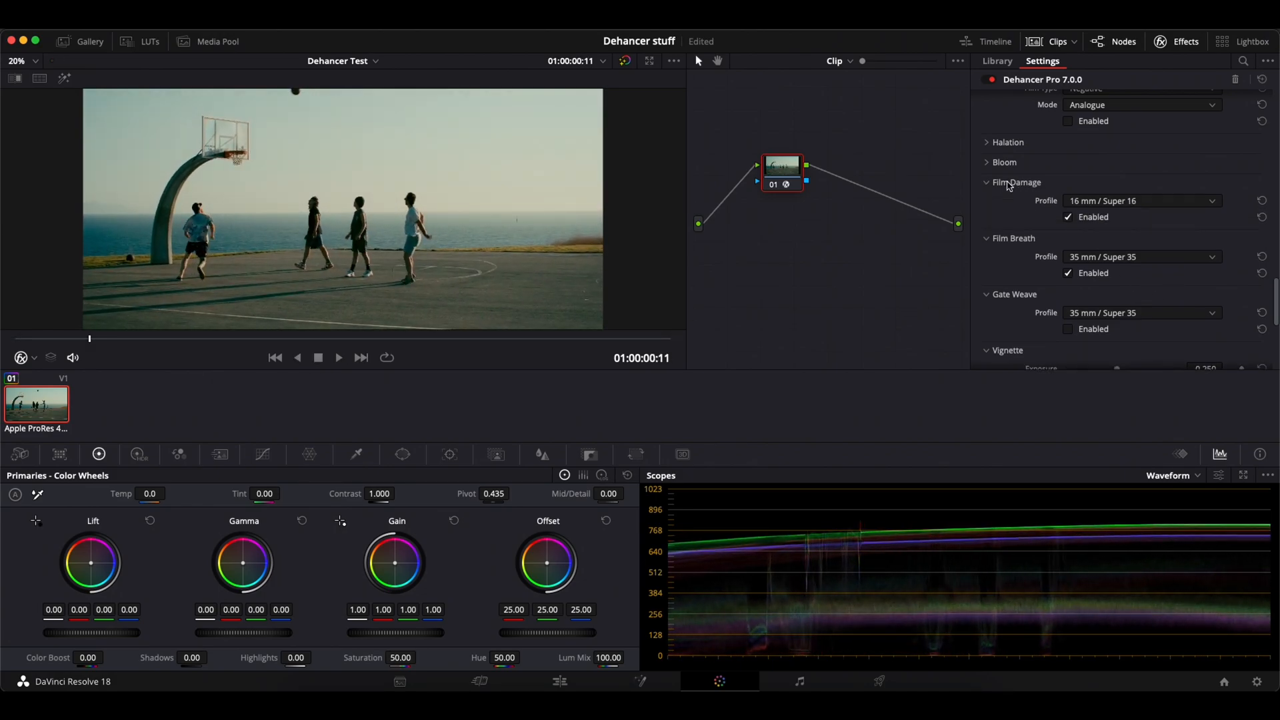
click(1011, 184)
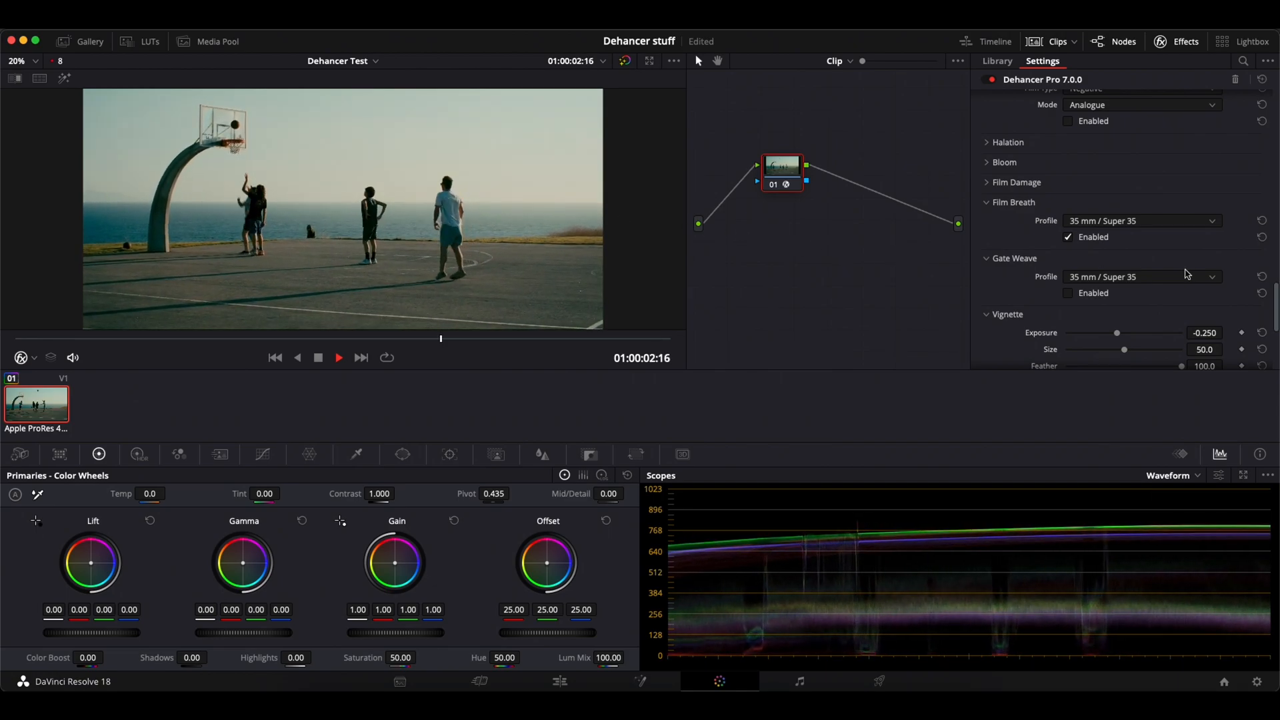
key(space)
Switch Film Breath to the Custom profile with Period 36, Exposure 43.3 and Tonal Contrast 26.6, and play the clip to judge it.
click(1116, 223)
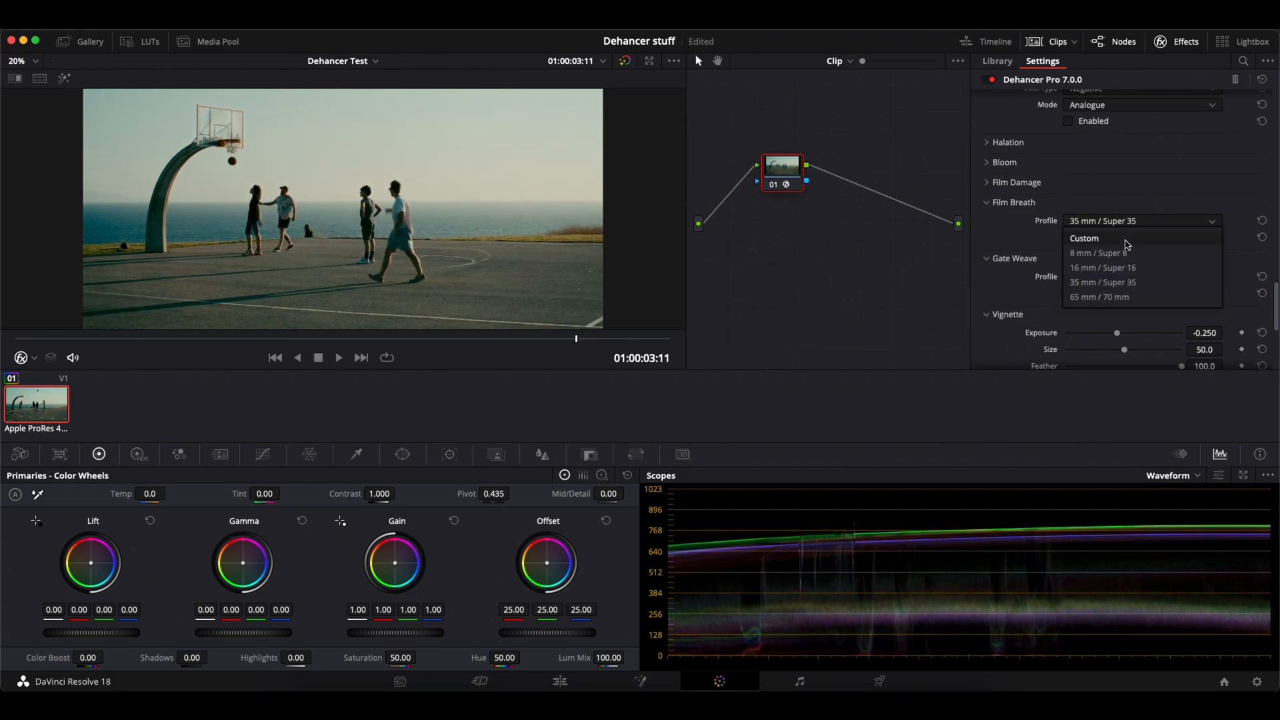
click(1126, 240)
drag(1072, 245, 1084, 244)
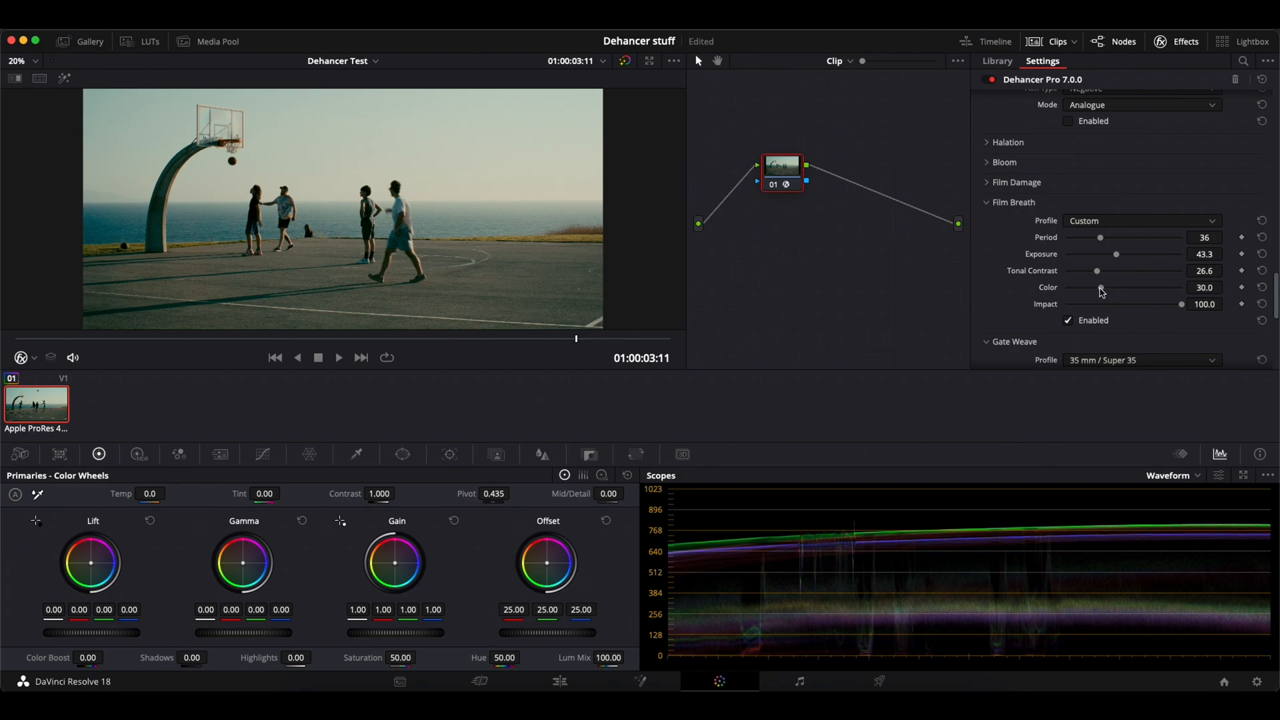
click(339, 359)
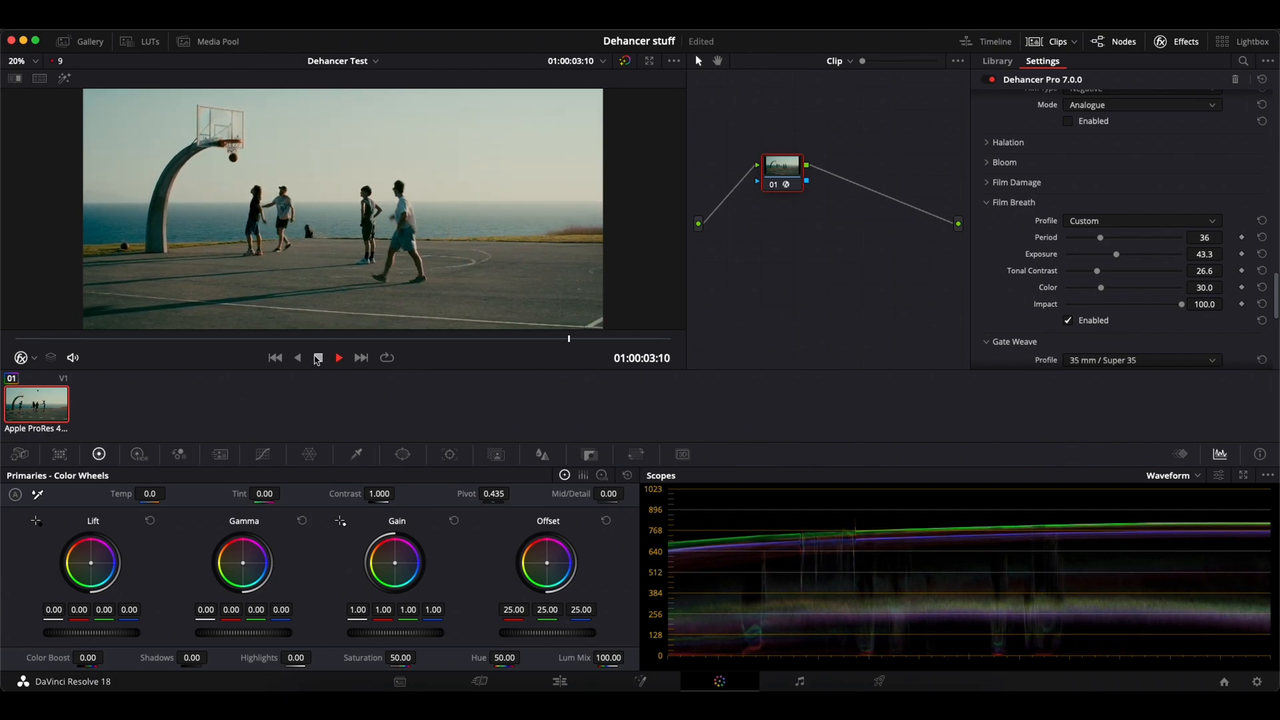
Stop playback, set the Film Breath profile to 35 mm / Super 35, and collapse the Film Breath settings.
click(318, 358)
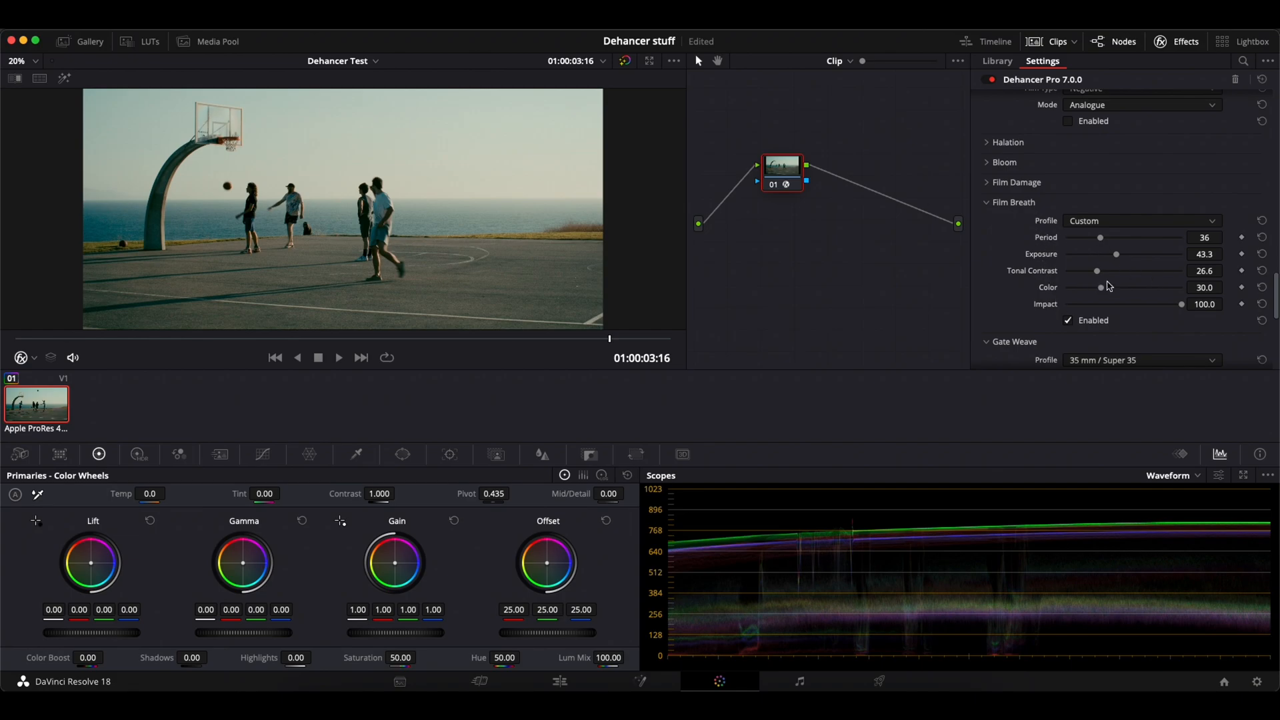
click(1138, 222)
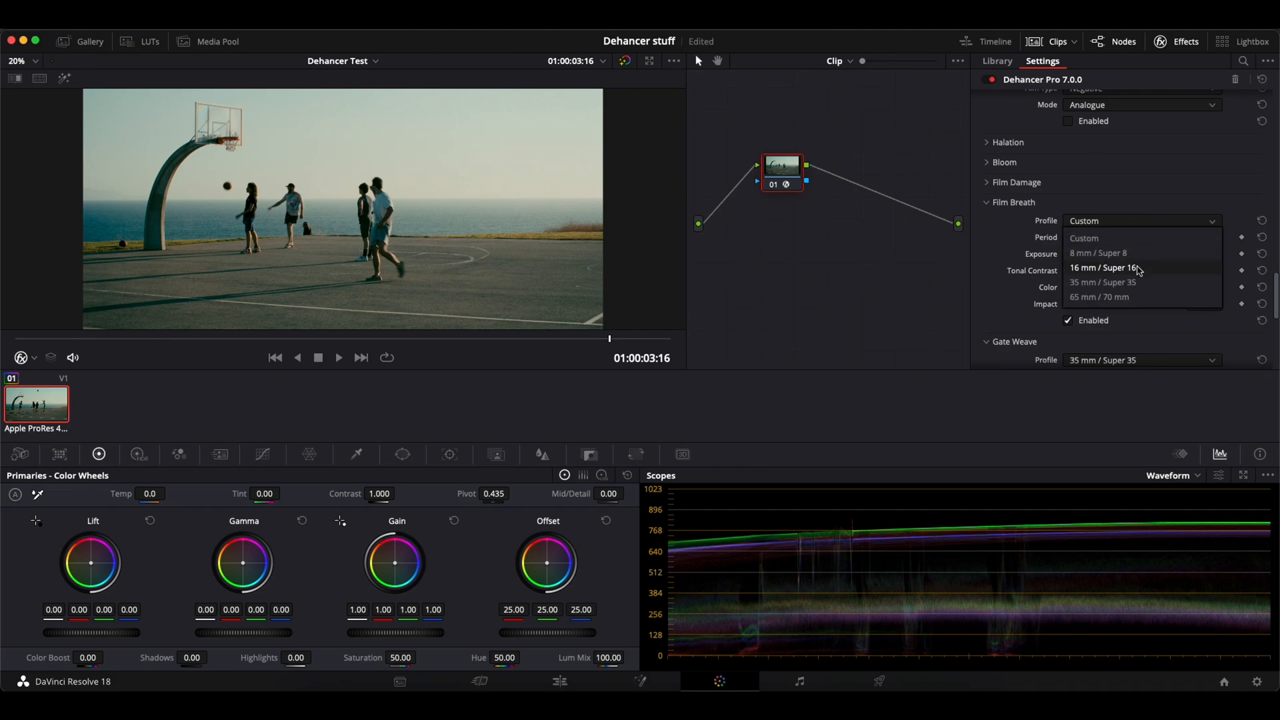
click(1140, 284)
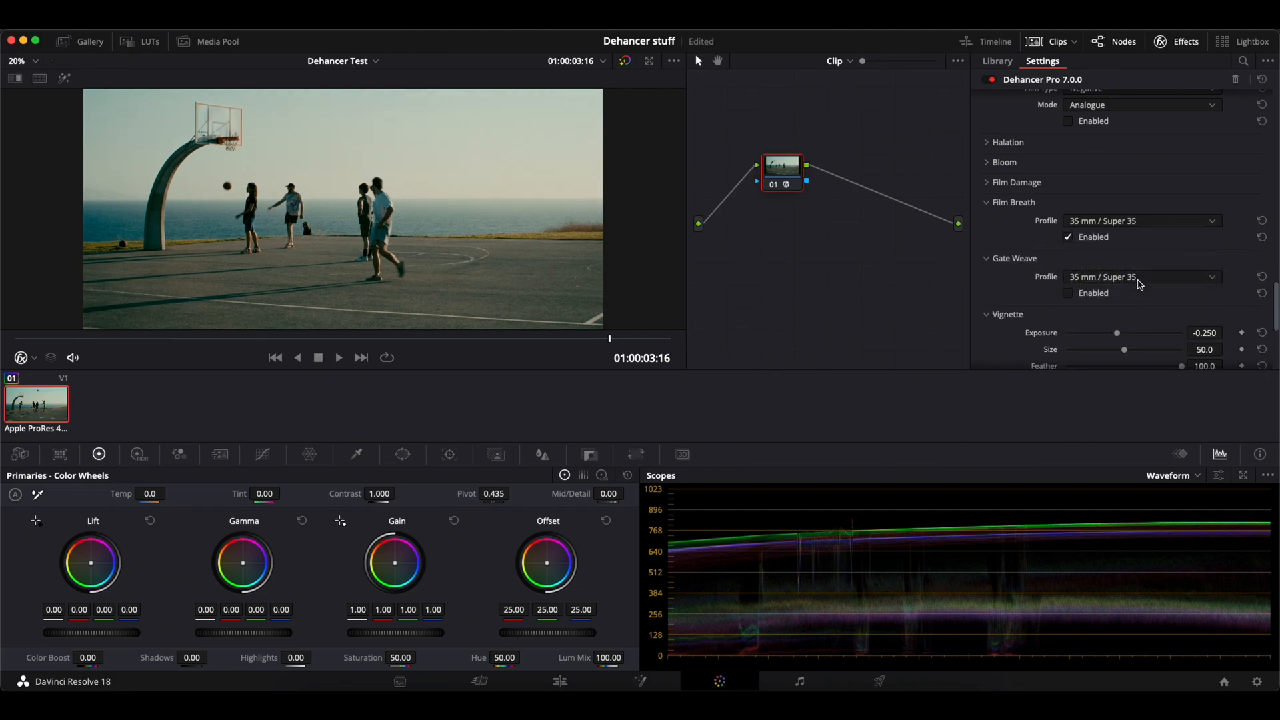
click(991, 206)
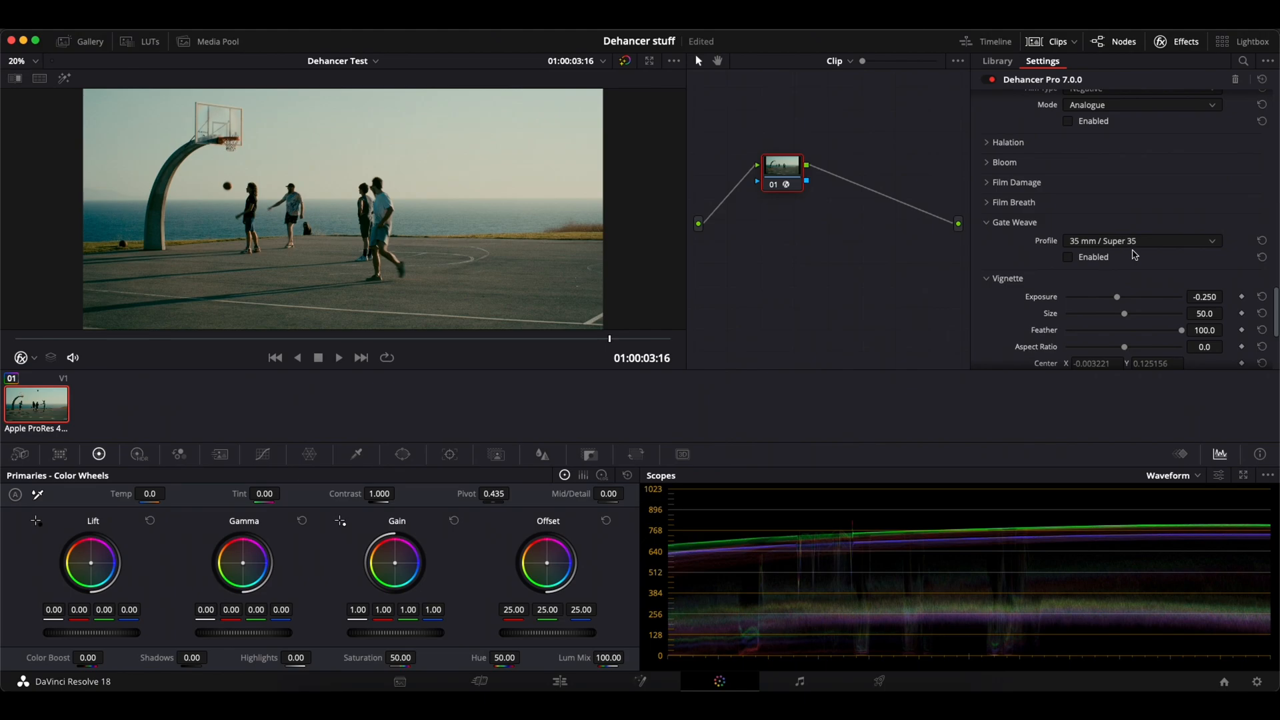
Enable Gate Weave with a Custom profile using Period 43, Translation X 33.5, Translation Y 37.0 and Rotation 15.6.
click(1138, 243)
click(1138, 247)
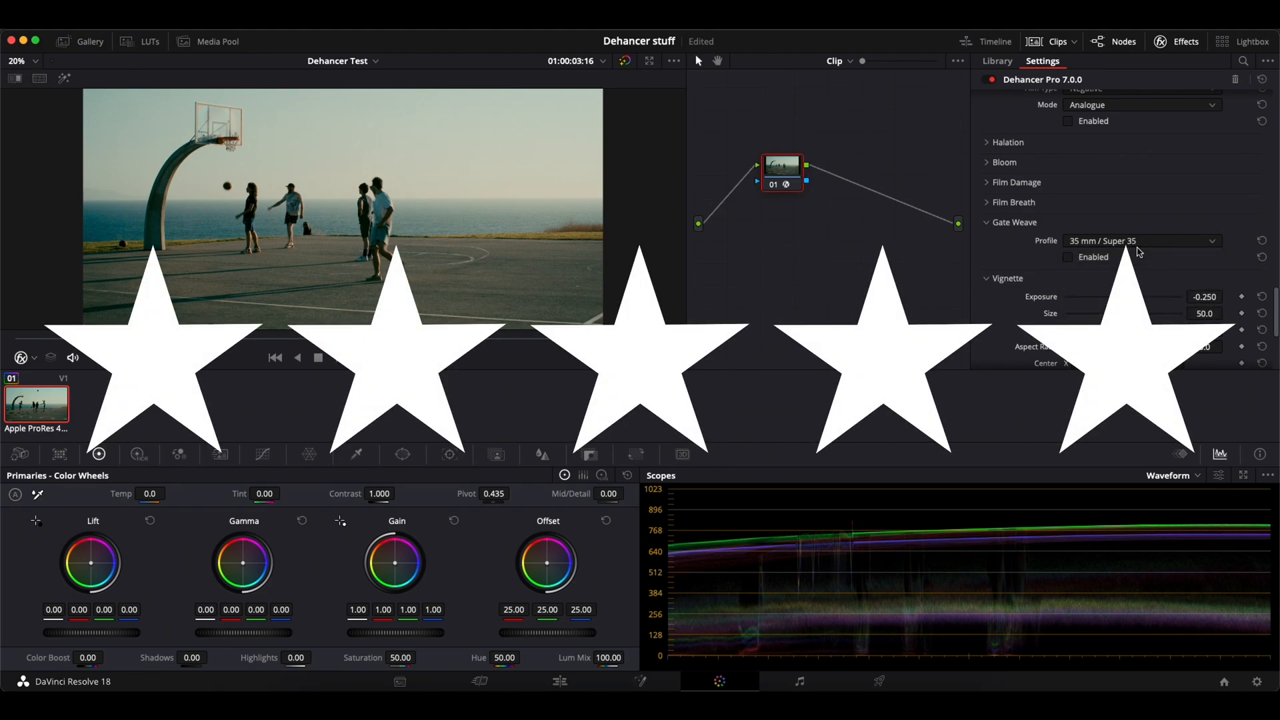
click(1068, 257)
click(1105, 246)
click(1111, 258)
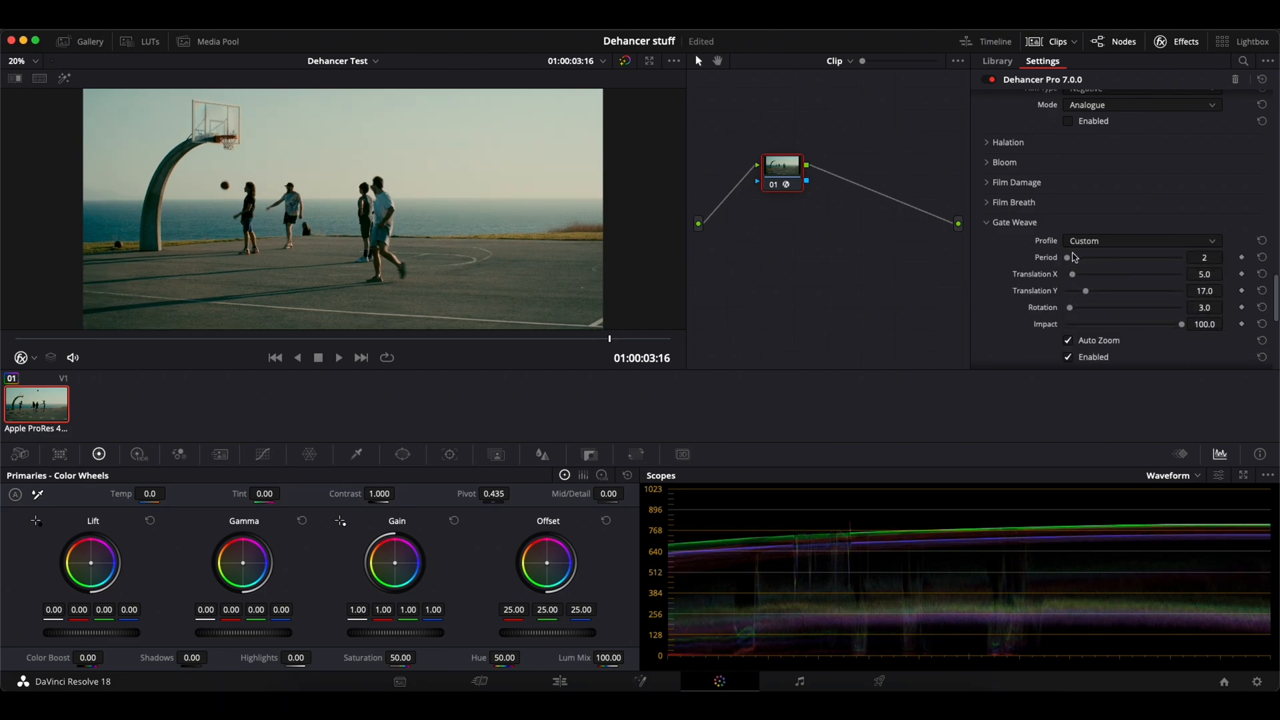
drag(1073, 258, 1105, 276)
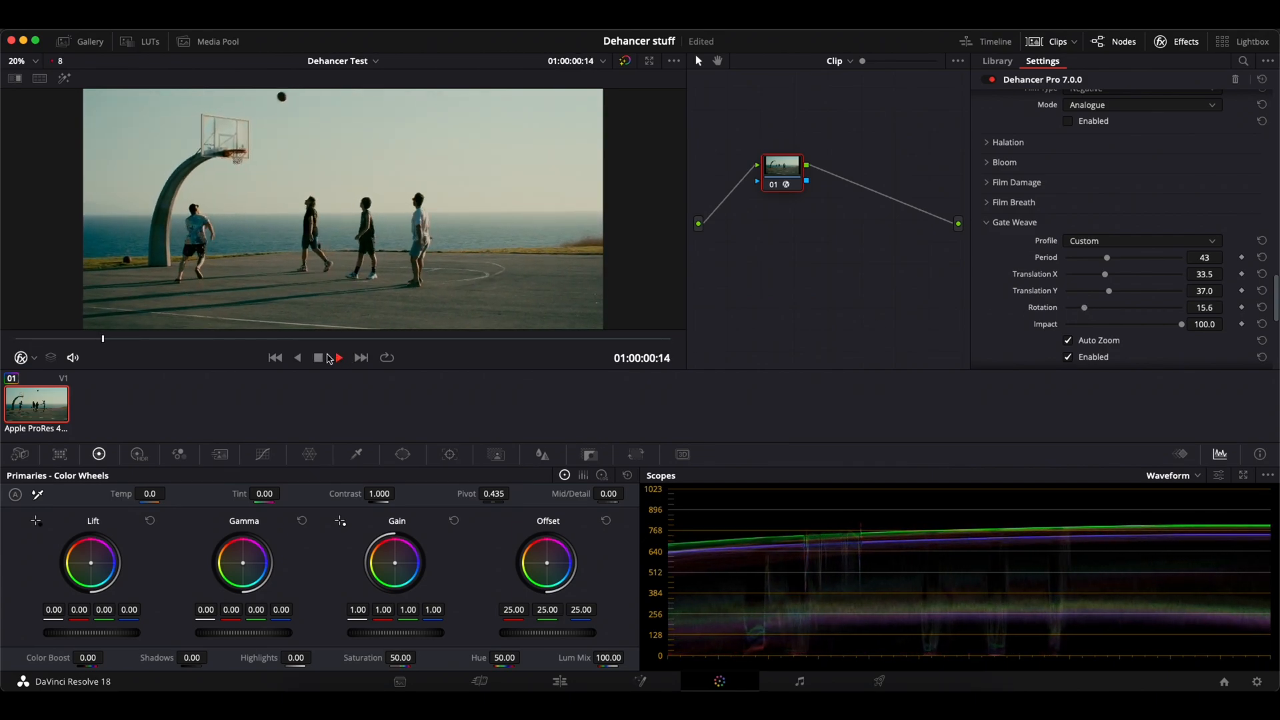
Play the clip to judge the gate weave in motion, and disable Gate Weave.
scroll(350, 196, down, 1)
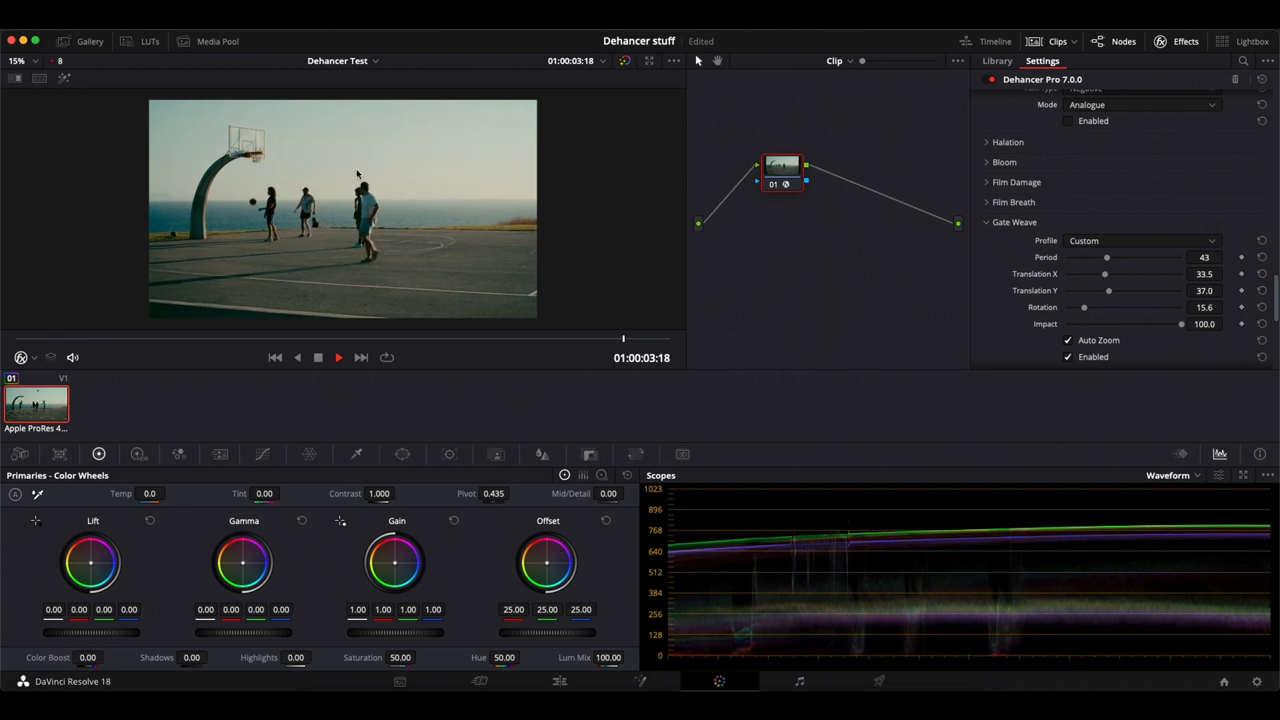
click(339, 357)
scroll(1030, 261, down, 3)
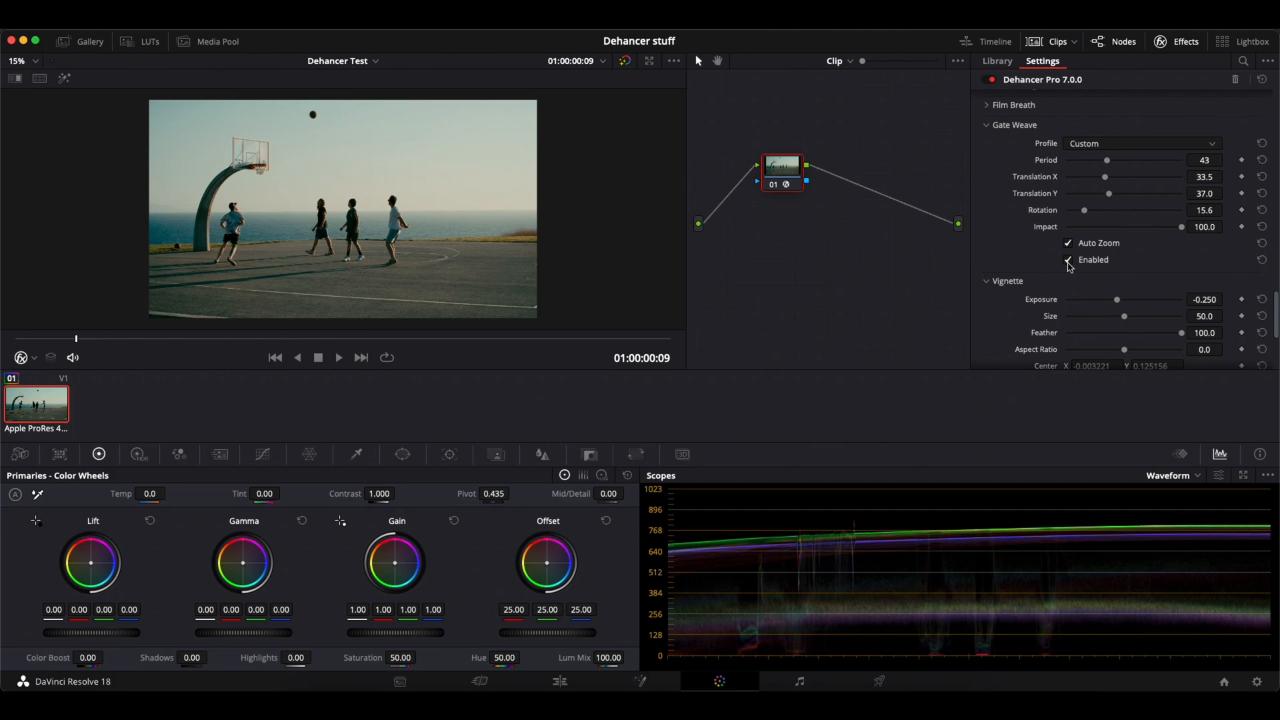
click(1068, 261)
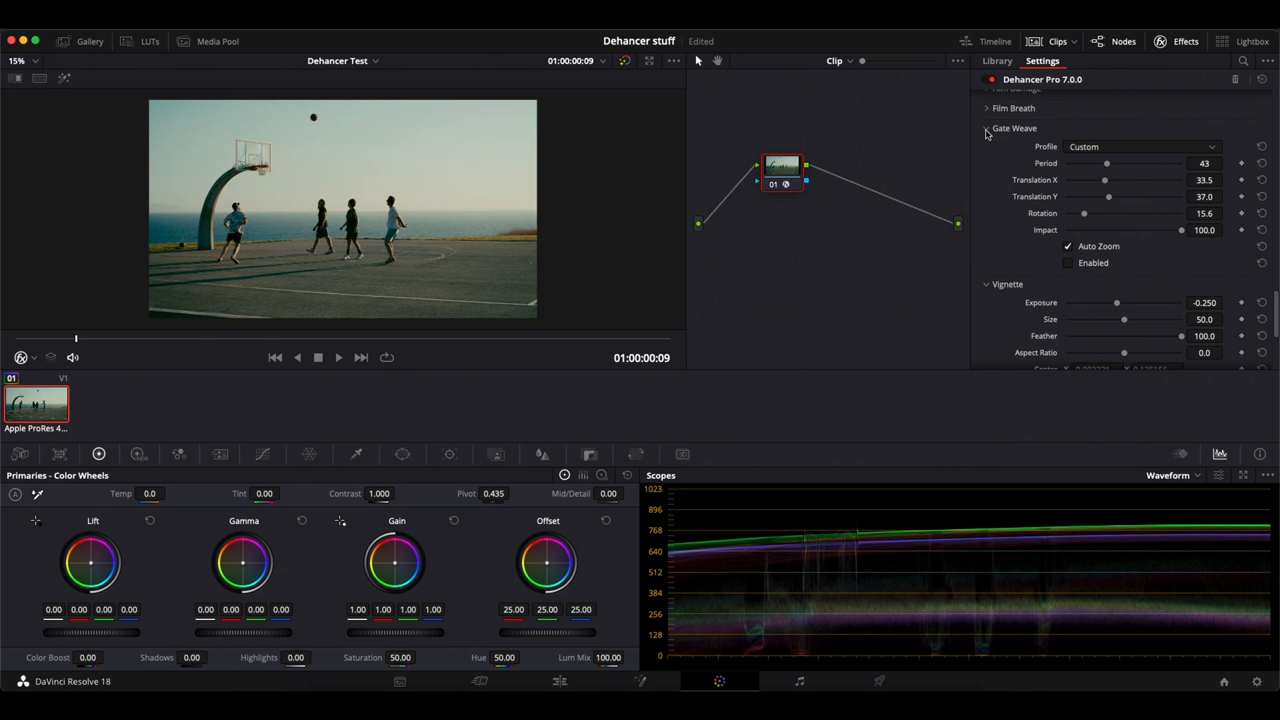
scroll(987, 134, down, 2)
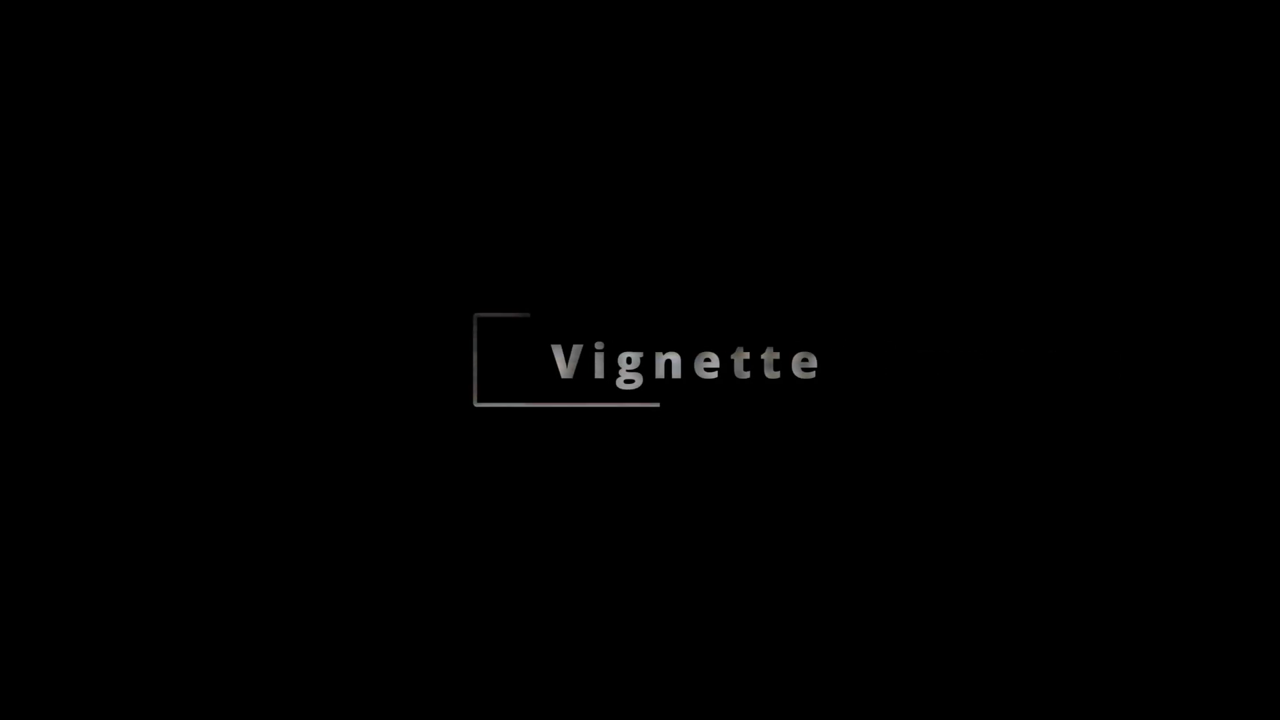
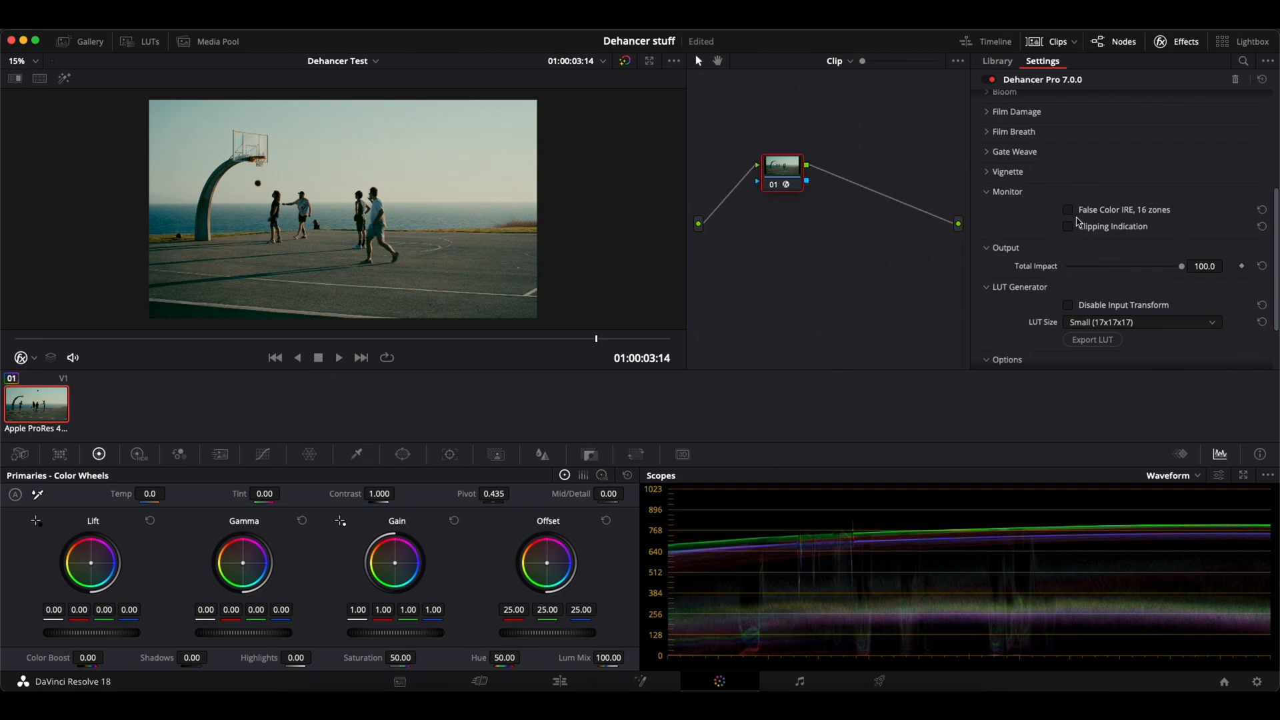
Check the frame with the Clipping Indication overlay, and save the project.
click(1068, 210)
click(1069, 227)
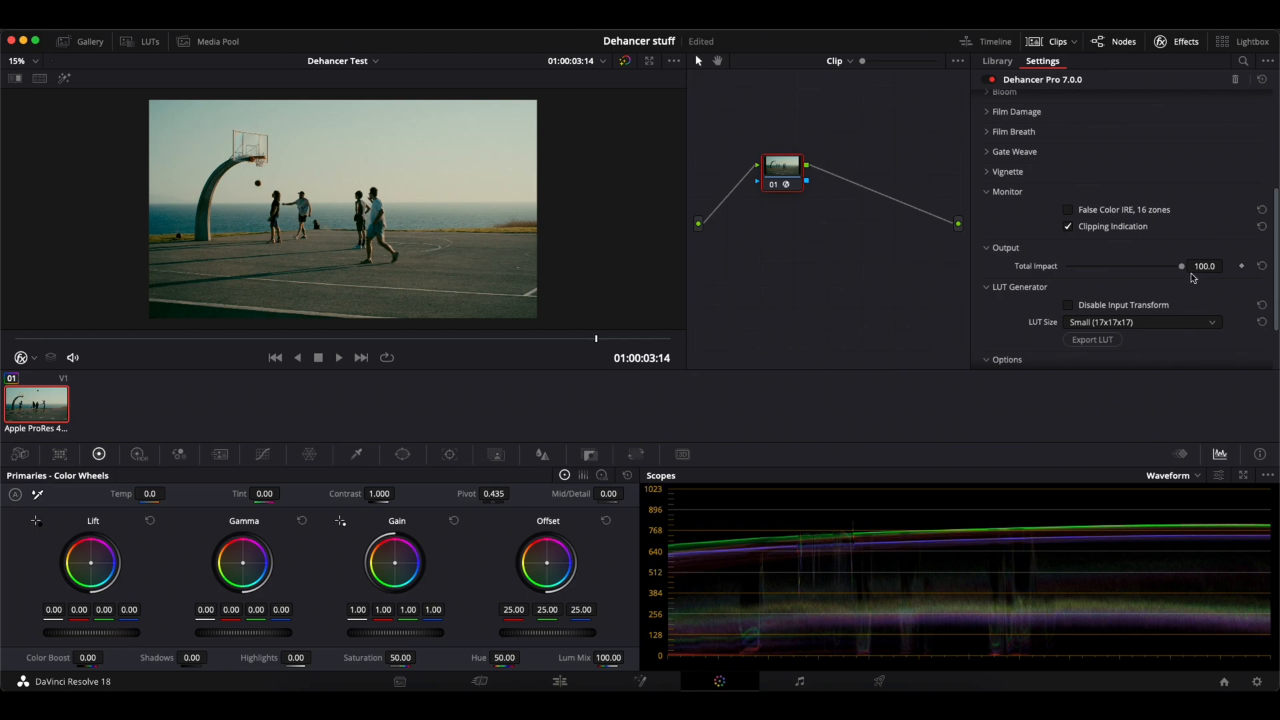
key(super+s)
click(1068, 226)
Examine the exposure zones with False Color IRE at several magnifications and in playback, and turn the overlay off.
click(1067, 210)
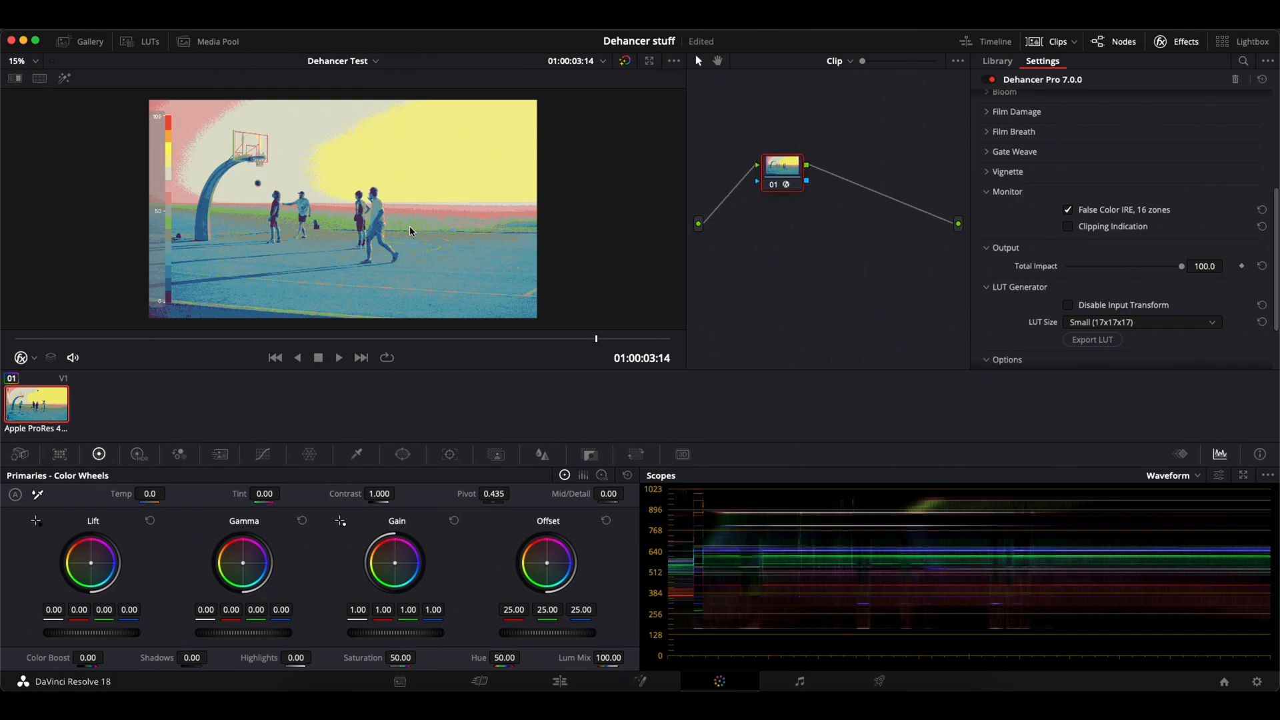
scroll(410, 227, down, 5)
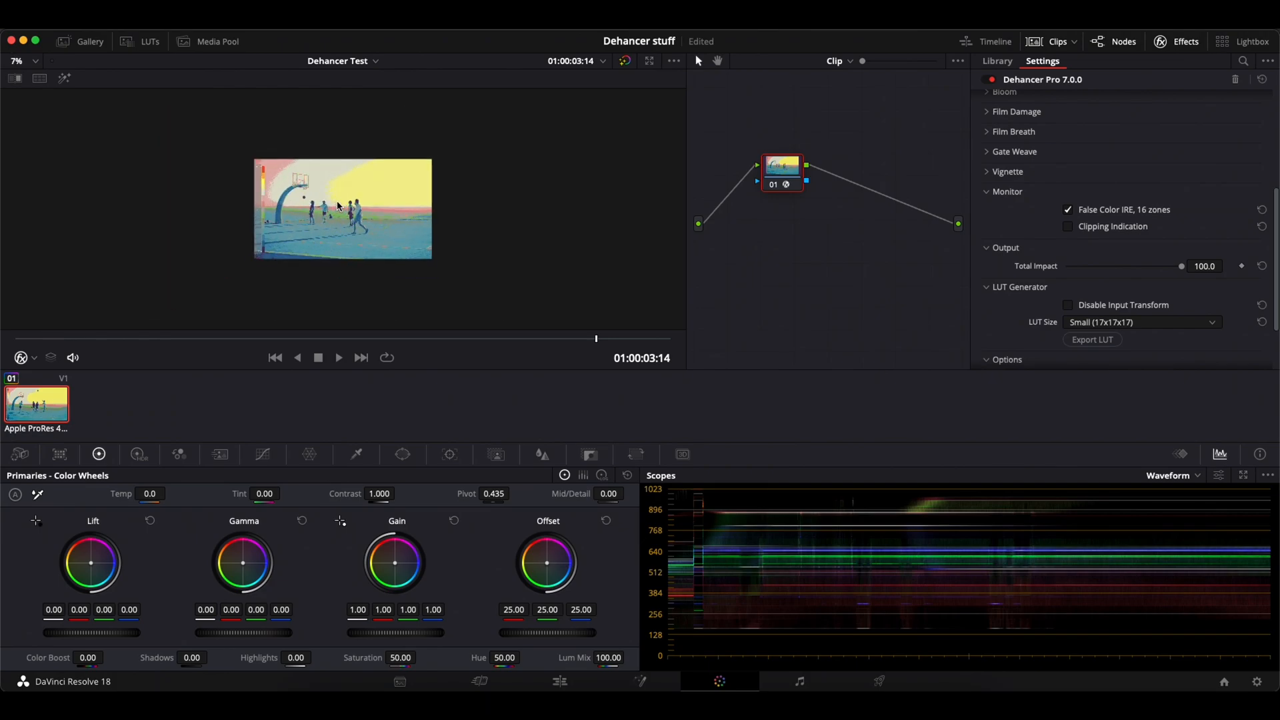
scroll(337, 205, up, 10)
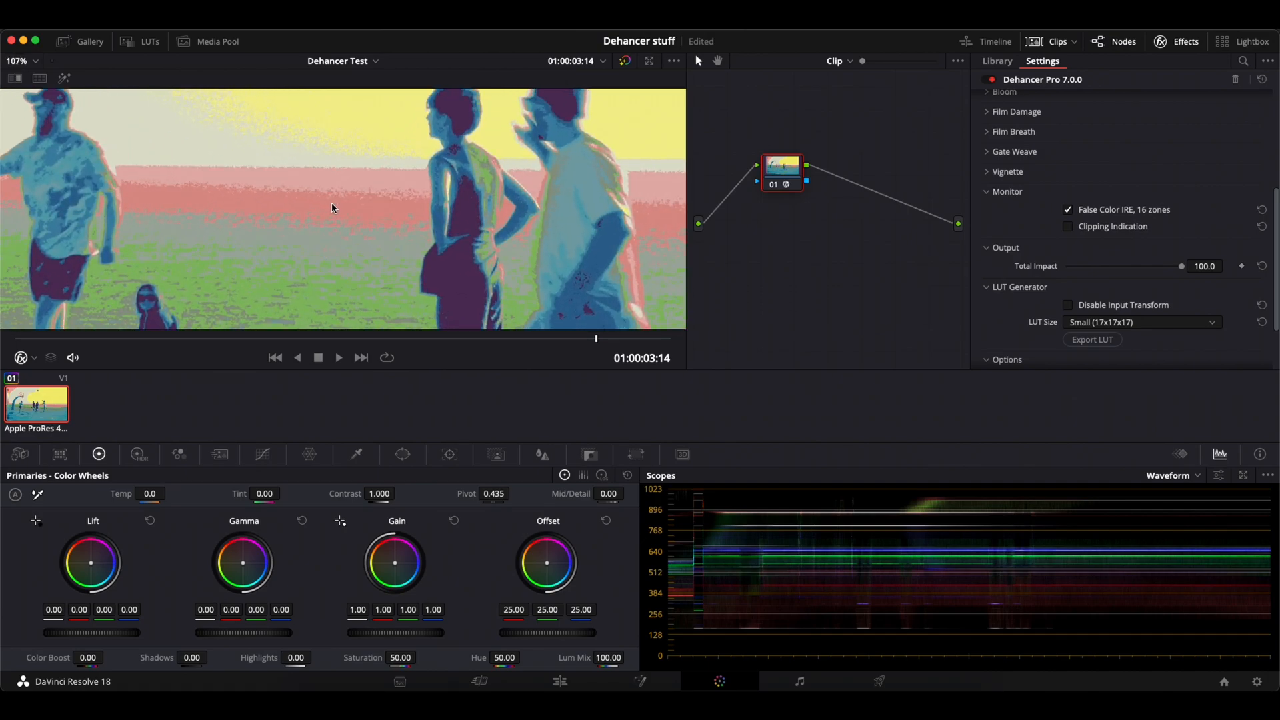
scroll(331, 209, down, 4)
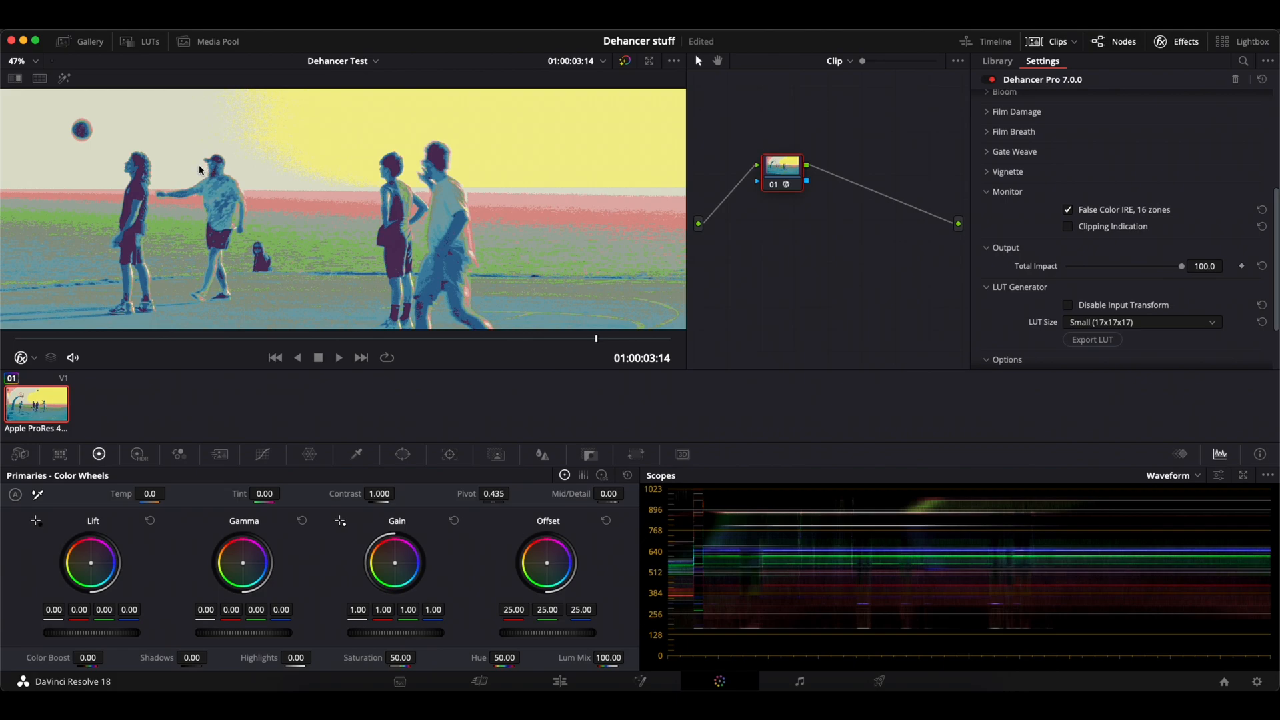
scroll(237, 212, down, 3)
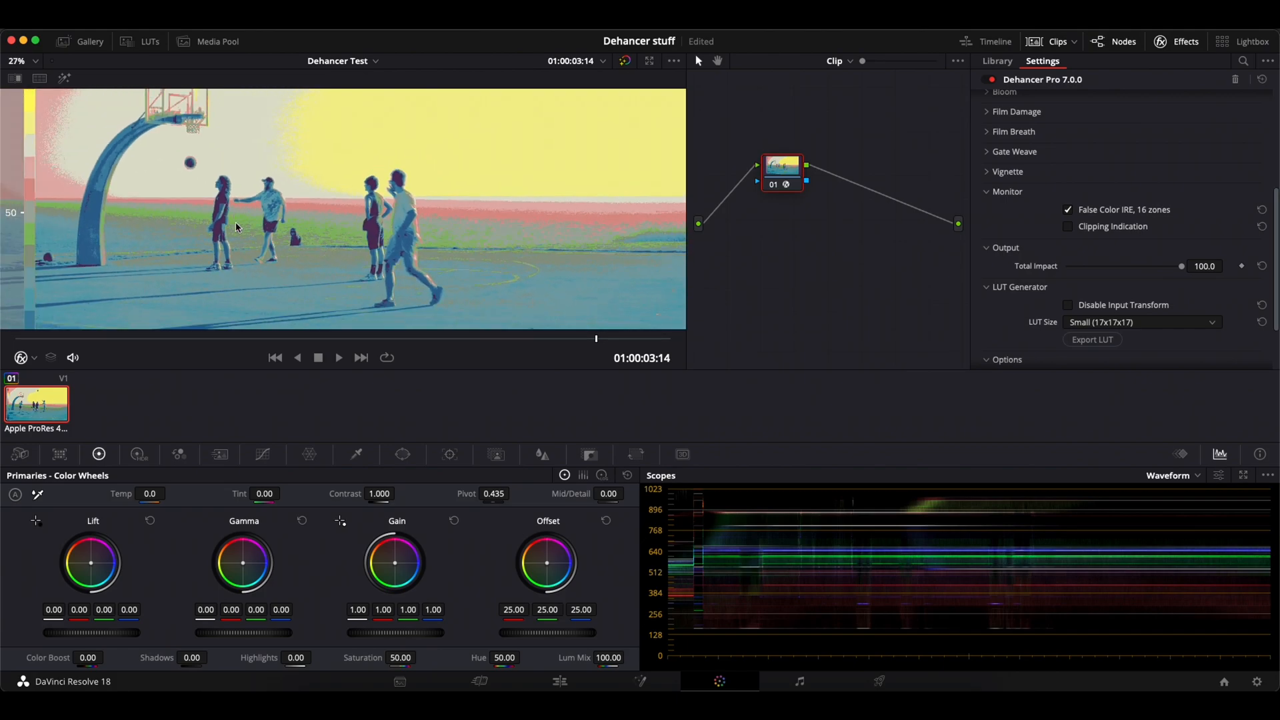
click(338, 358)
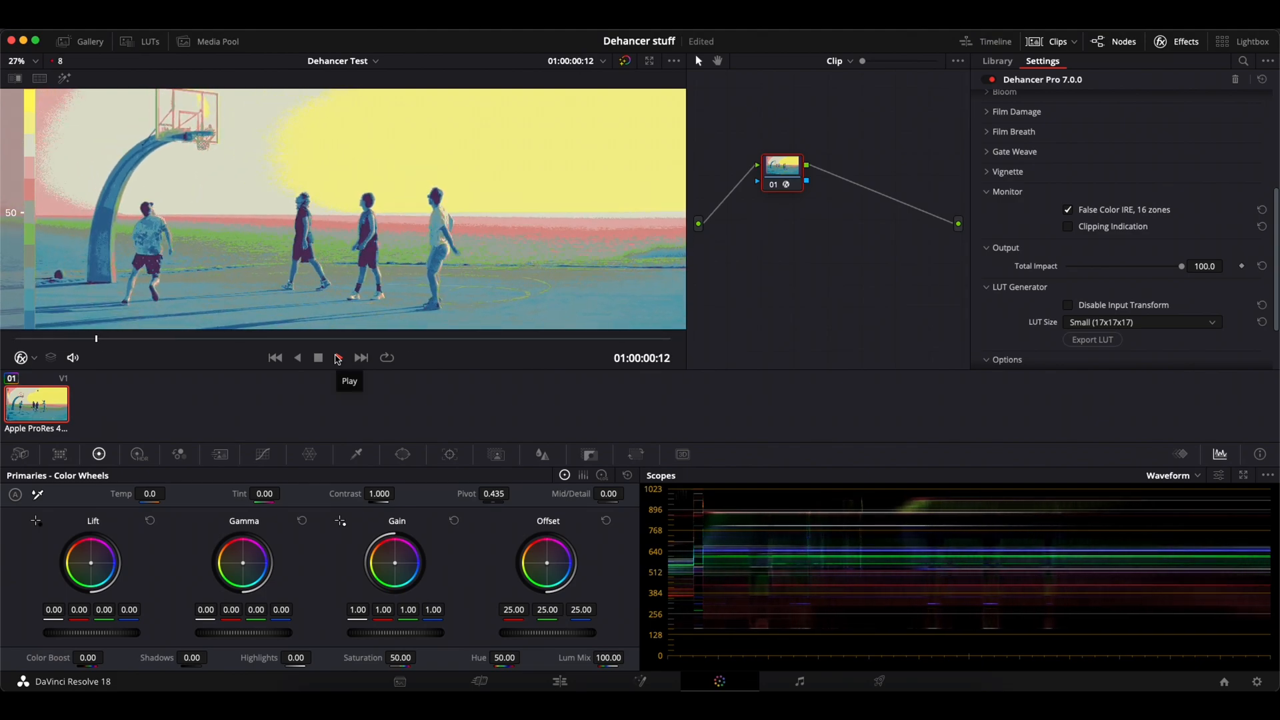
click(319, 359)
scroll(413, 215, down, 3)
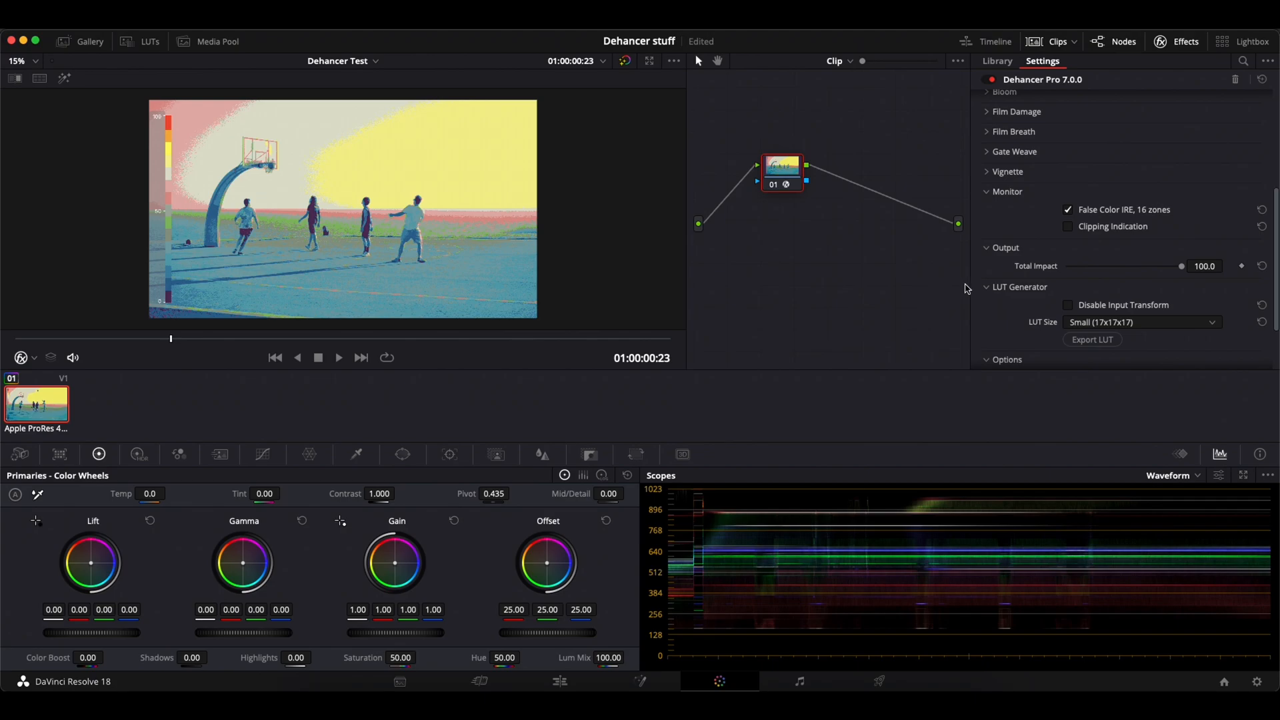
click(1068, 210)
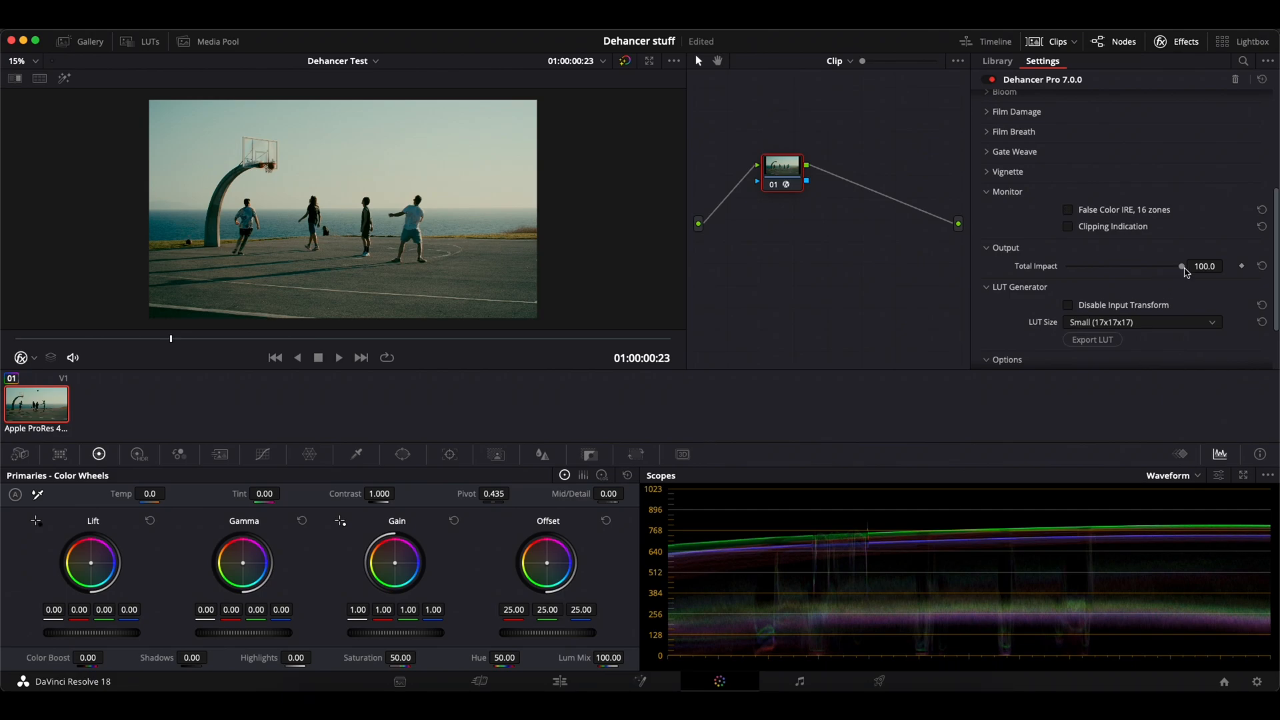
Try the Output Total Impact setting, keeping it at 100.0, and nudge node 01 slightly in the node graph.
mouse_move(1186, 272)
mouse_down()
mouse_move(1126, 281)
mouse_move(1194, 267)
mouse_up()
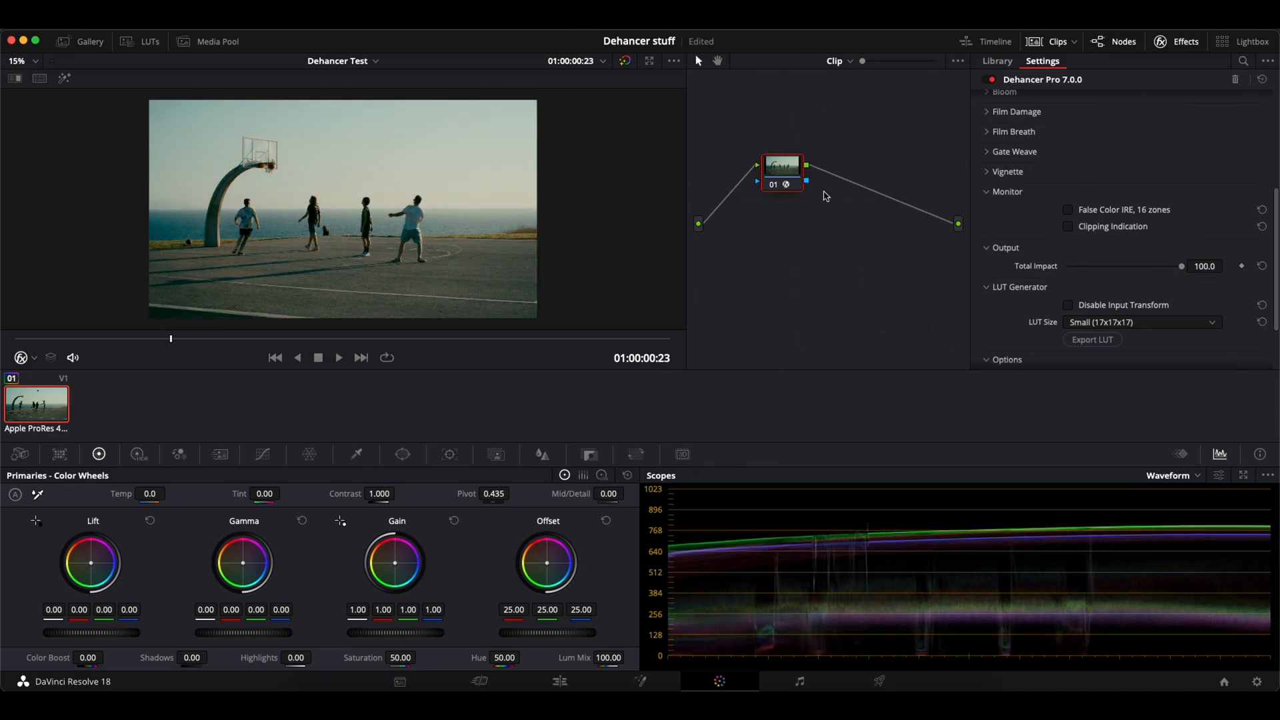
drag(775, 165, 805, 175)
mouse_move(1186, 271)
mouse_down()
mouse_move(1077, 270)
mouse_move(1186, 275)
mouse_up()
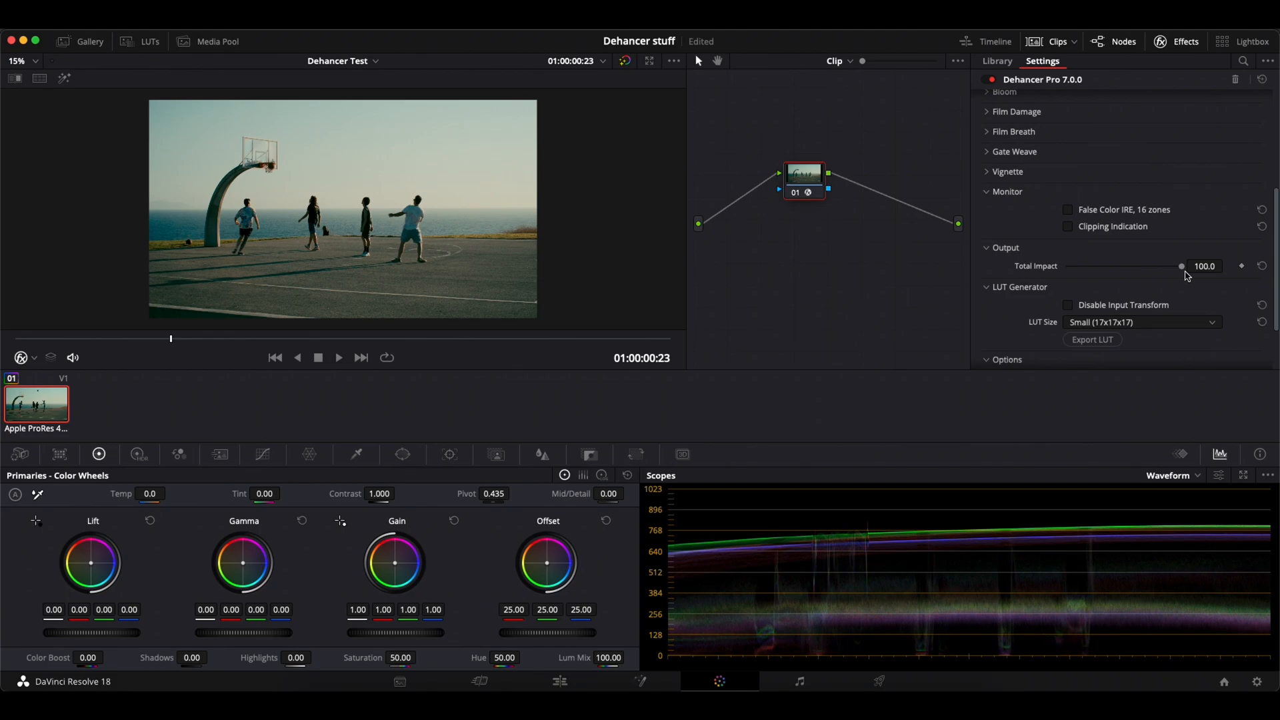
Look through the LUTs available for node 01 without applying one, and save the project.
scroll(1143, 246, down, 3)
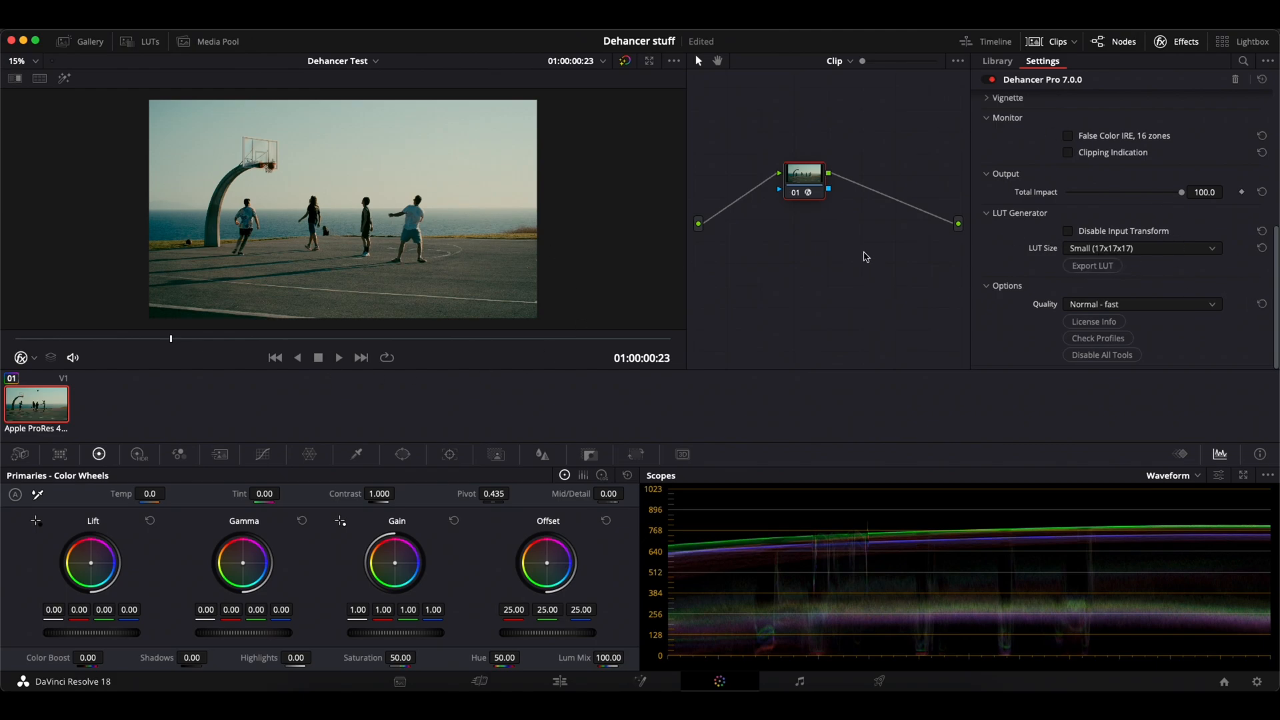
right_click(809, 176)
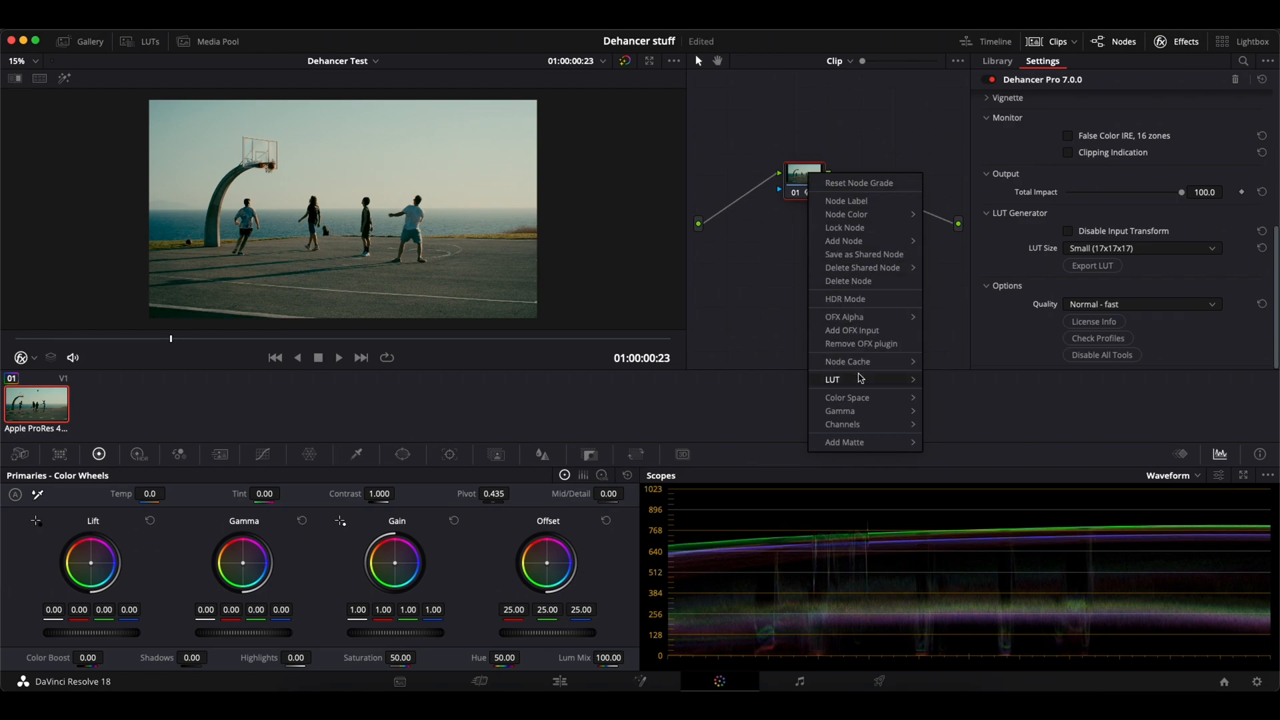
mouse_move(862, 383)
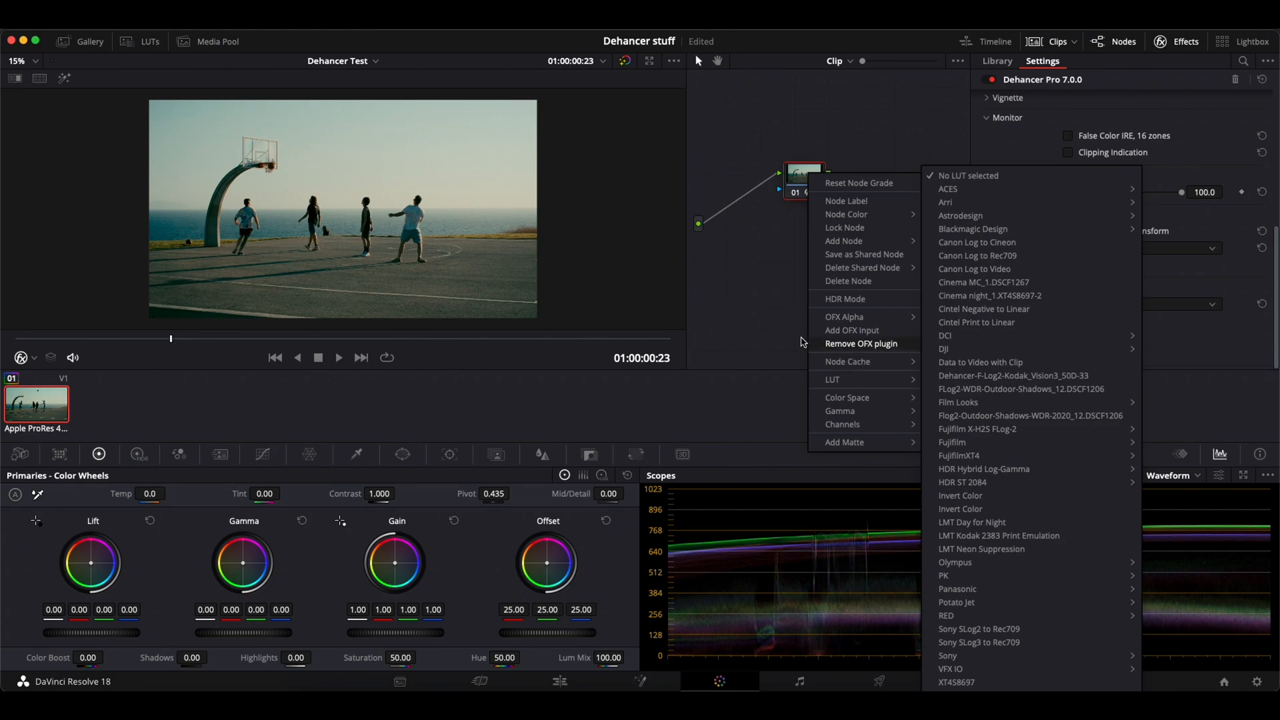
click(772, 315)
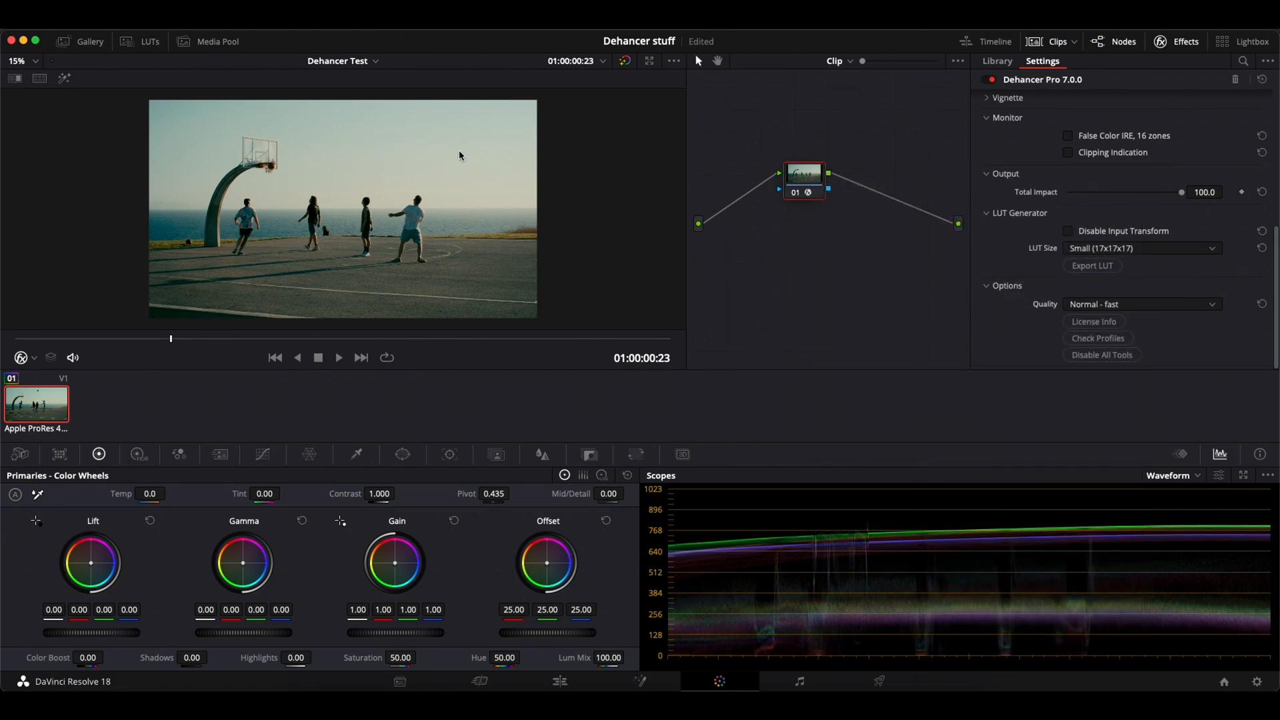
key(ctrl+s)
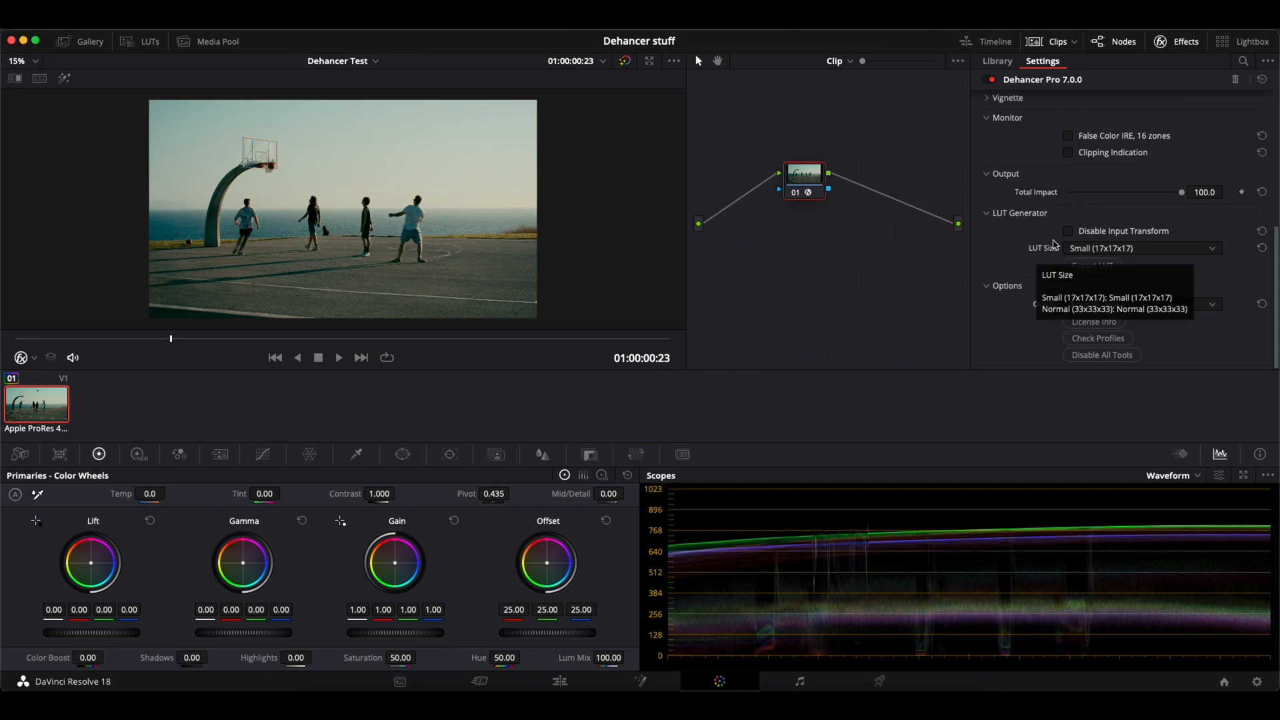
Review the Quality options, keeping Normal - fast, and run the check of the Dehancer film, camera and print profiles.
click(1187, 307)
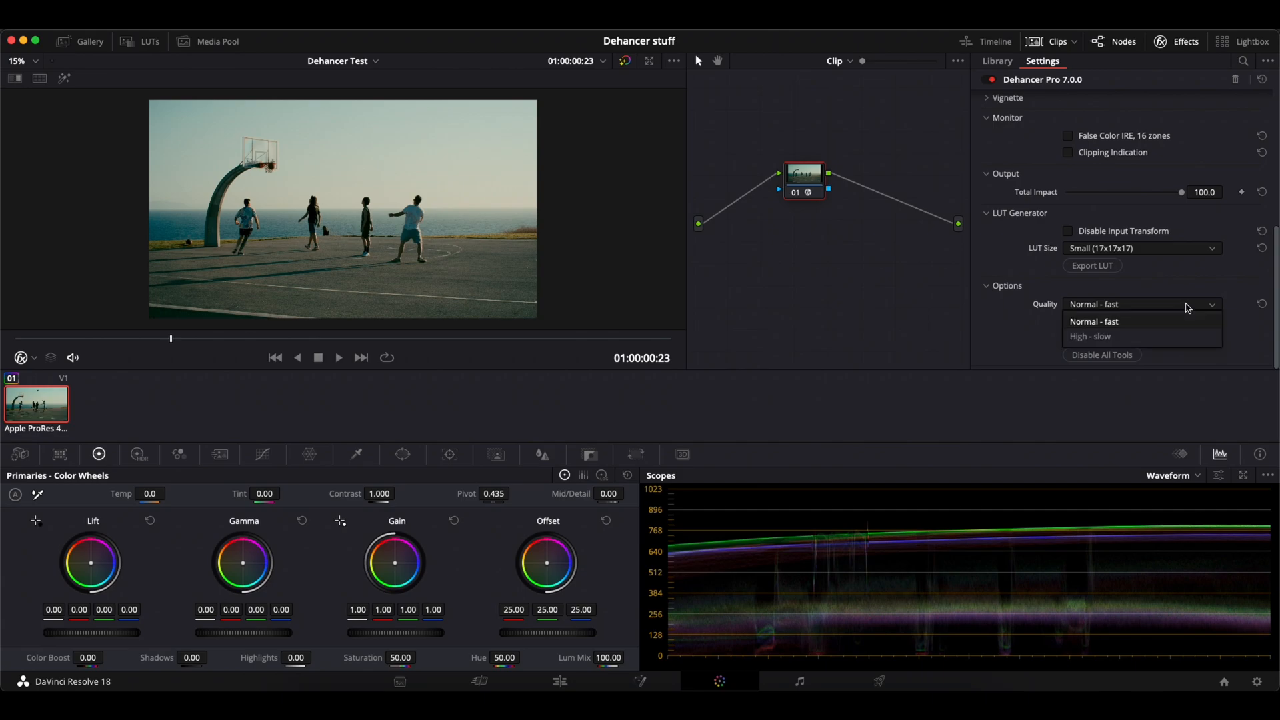
click(1134, 323)
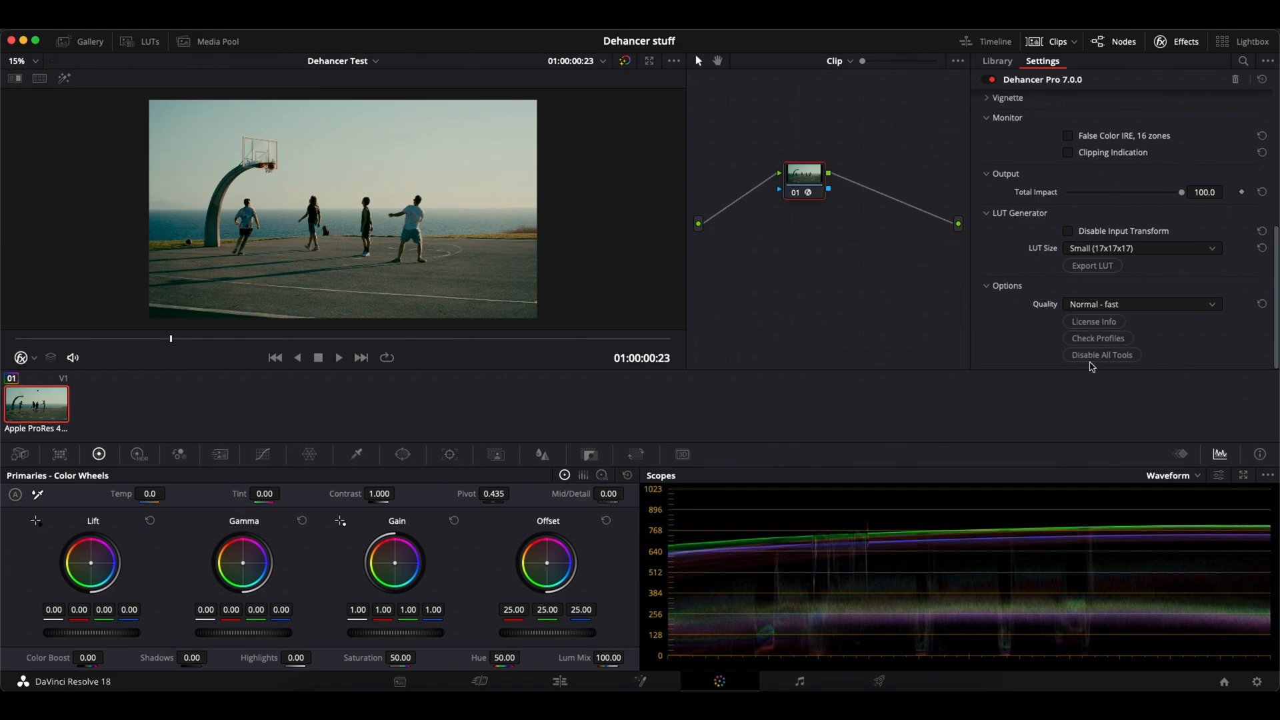
click(1123, 338)
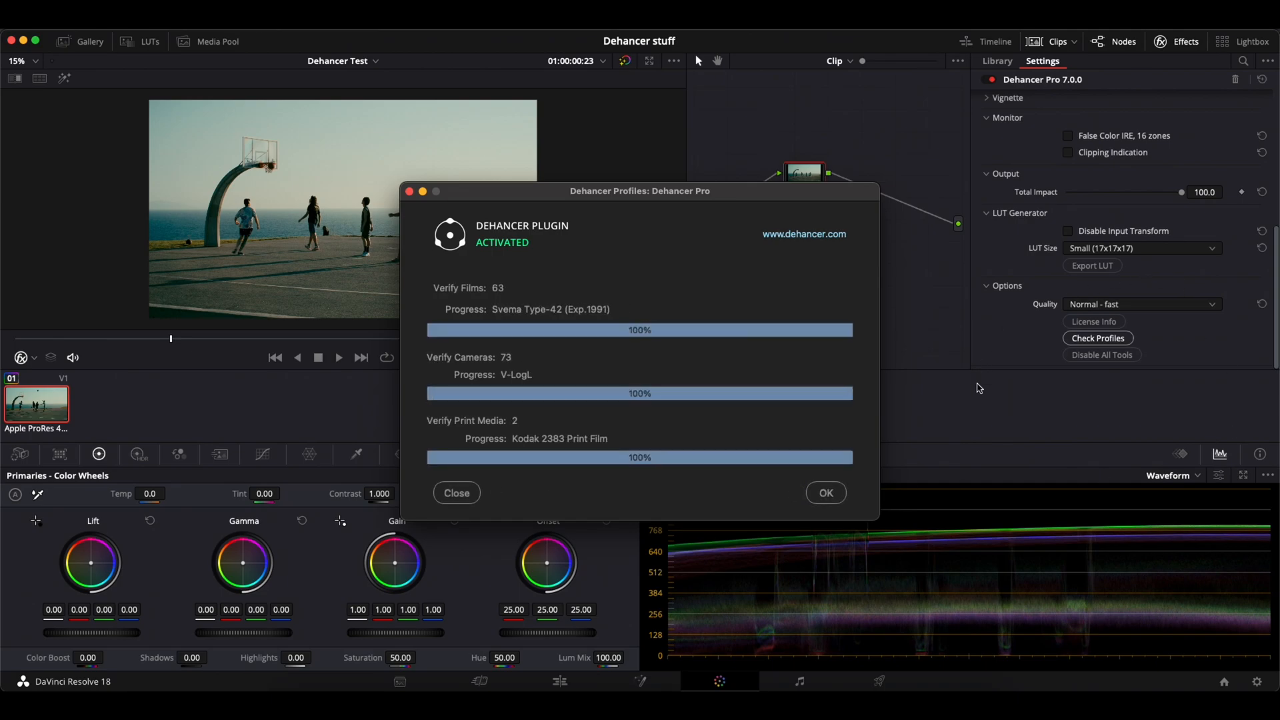
click(829, 494)
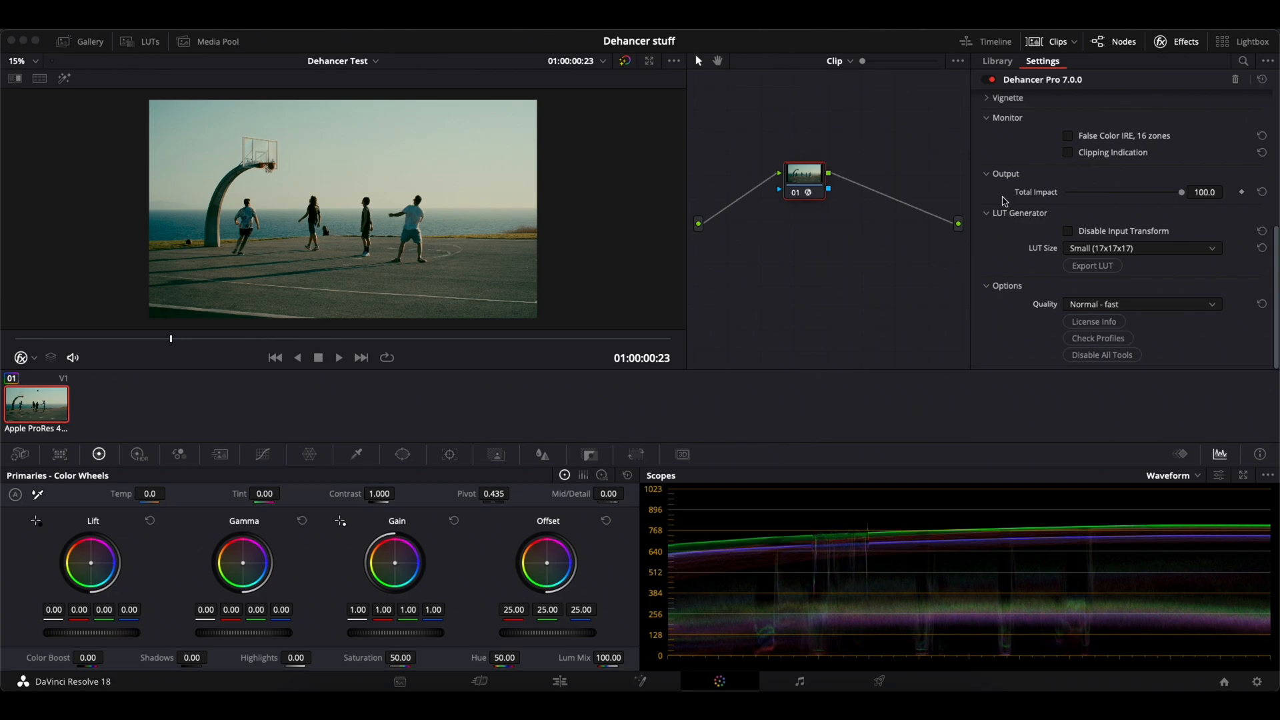
Collapse the Monitor, Output, LUT Generator and Options sections of the Dehancer Pro settings.
click(986, 213)
click(987, 174)
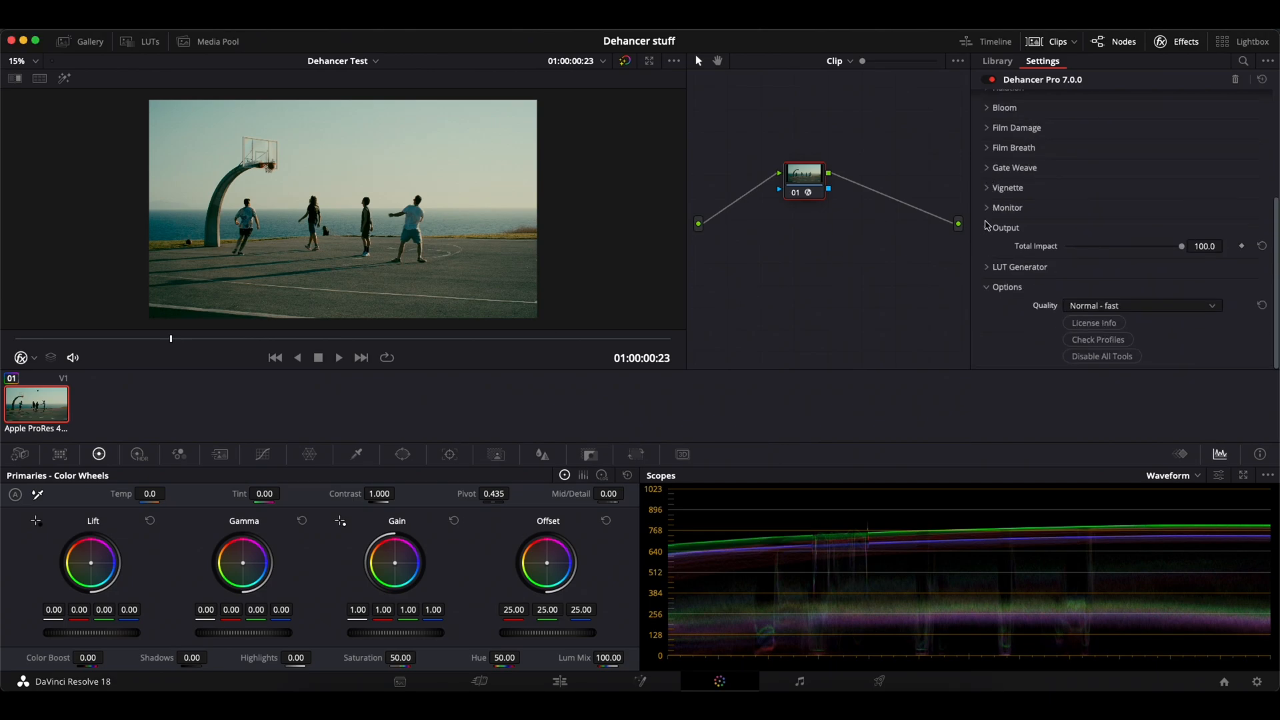
click(990, 228)
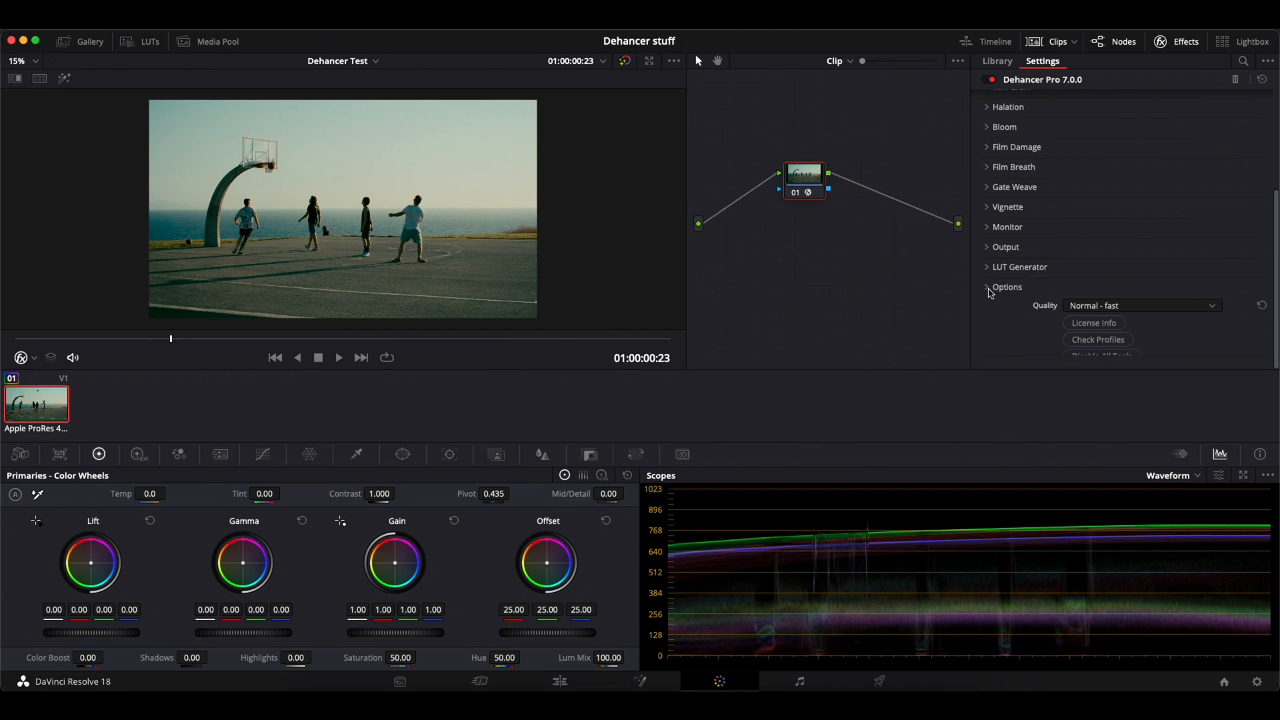
click(987, 285)
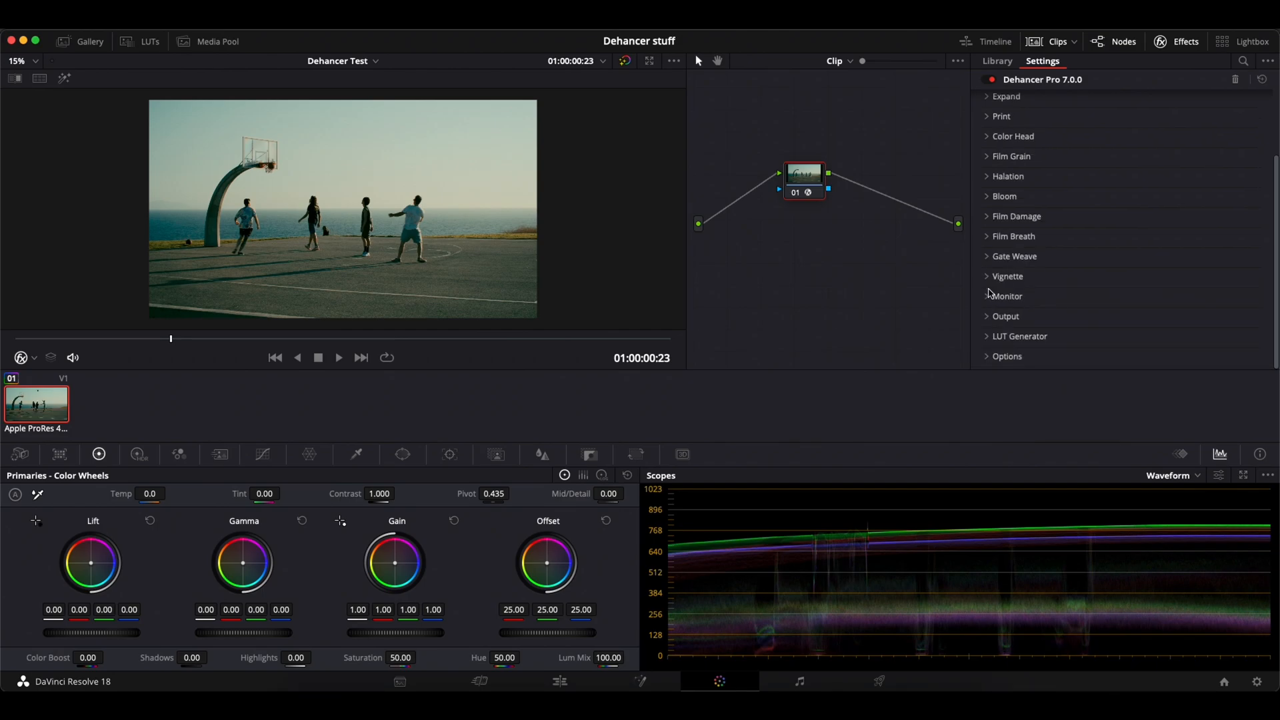
In the basketball clip's Input settings, set Exposure Comp. to 0.435, Temperature Comp. to 5.2 and Tint Comp. to -13.3.
scroll(1035, 276, up, 3)
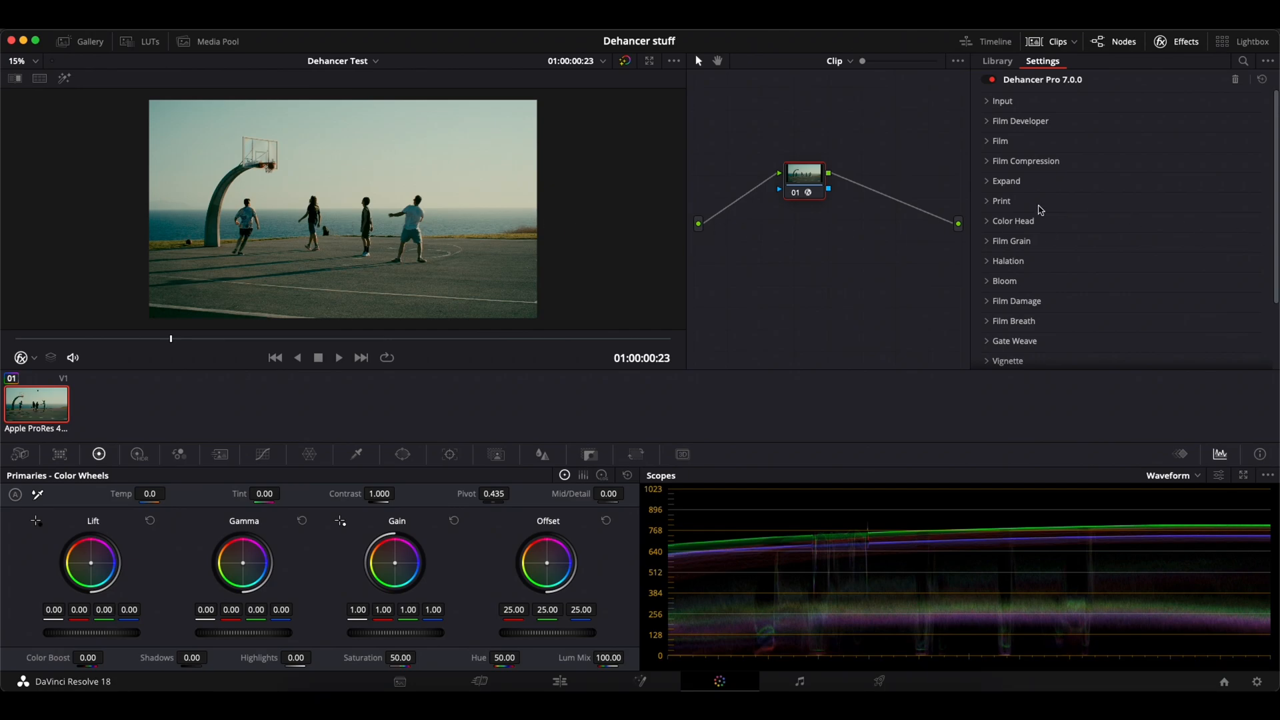
scroll(1040, 210, down, 4)
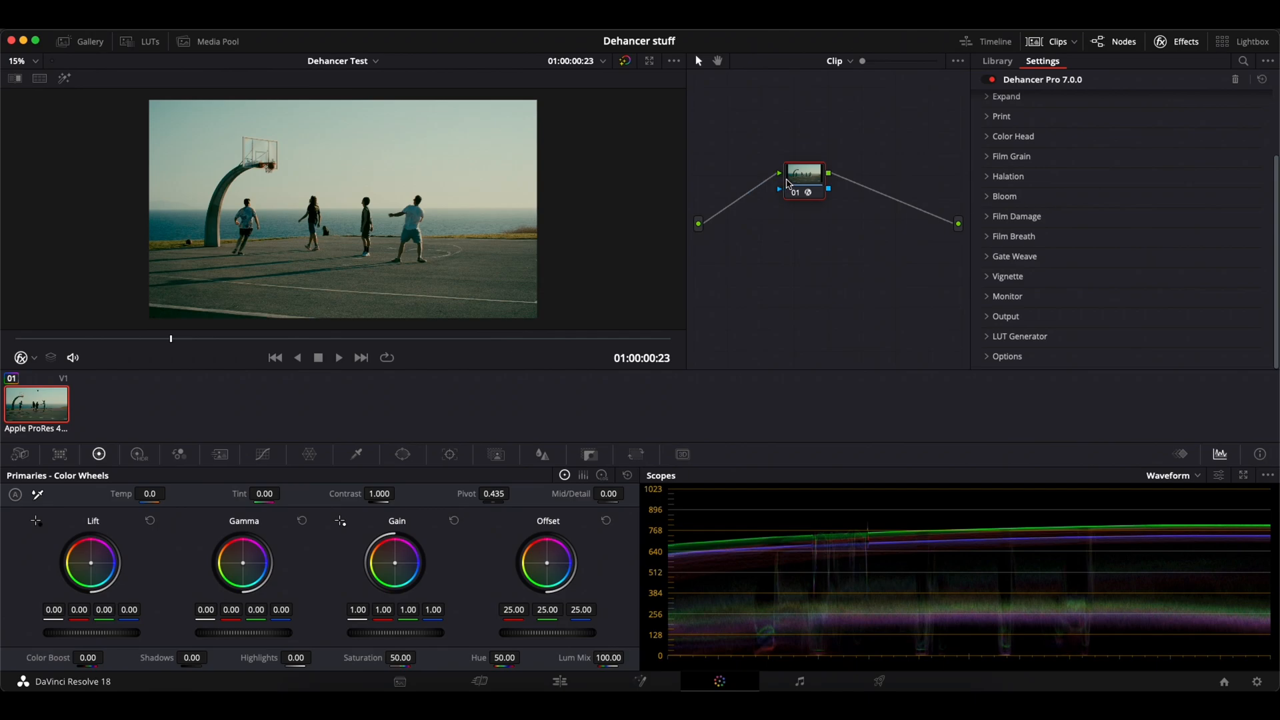
scroll(1060, 192, up, 3)
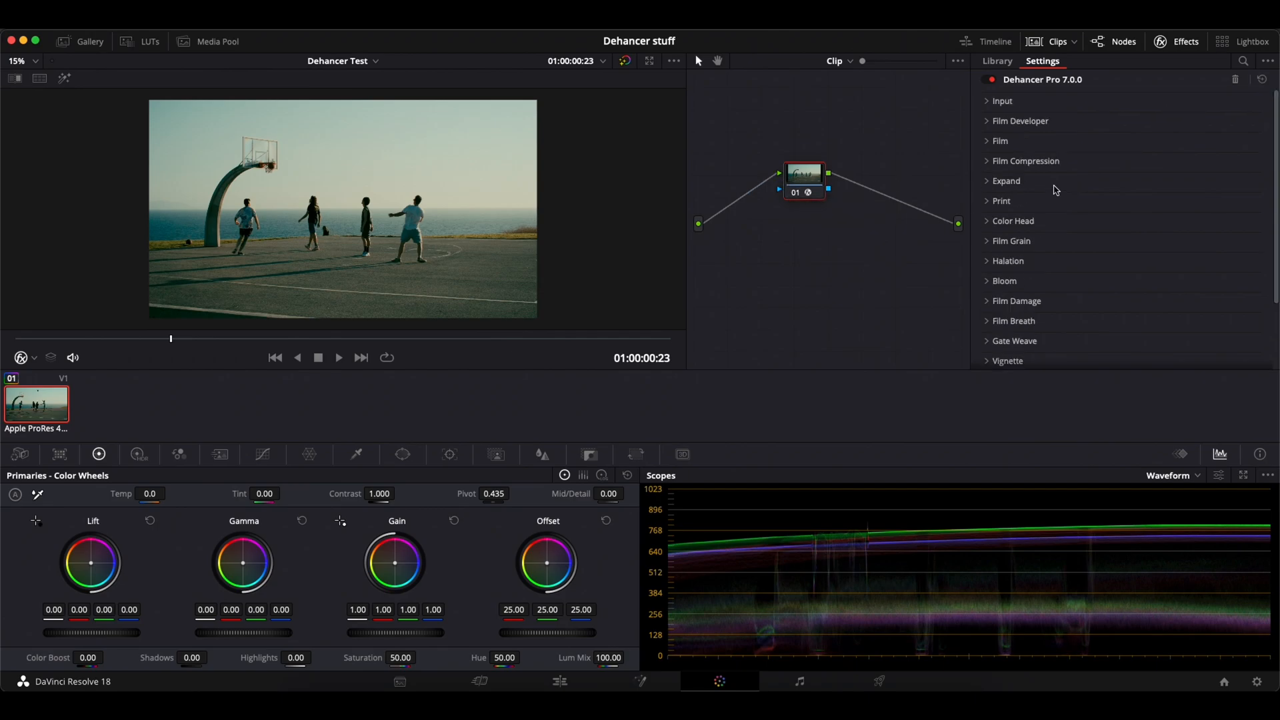
click(993, 103)
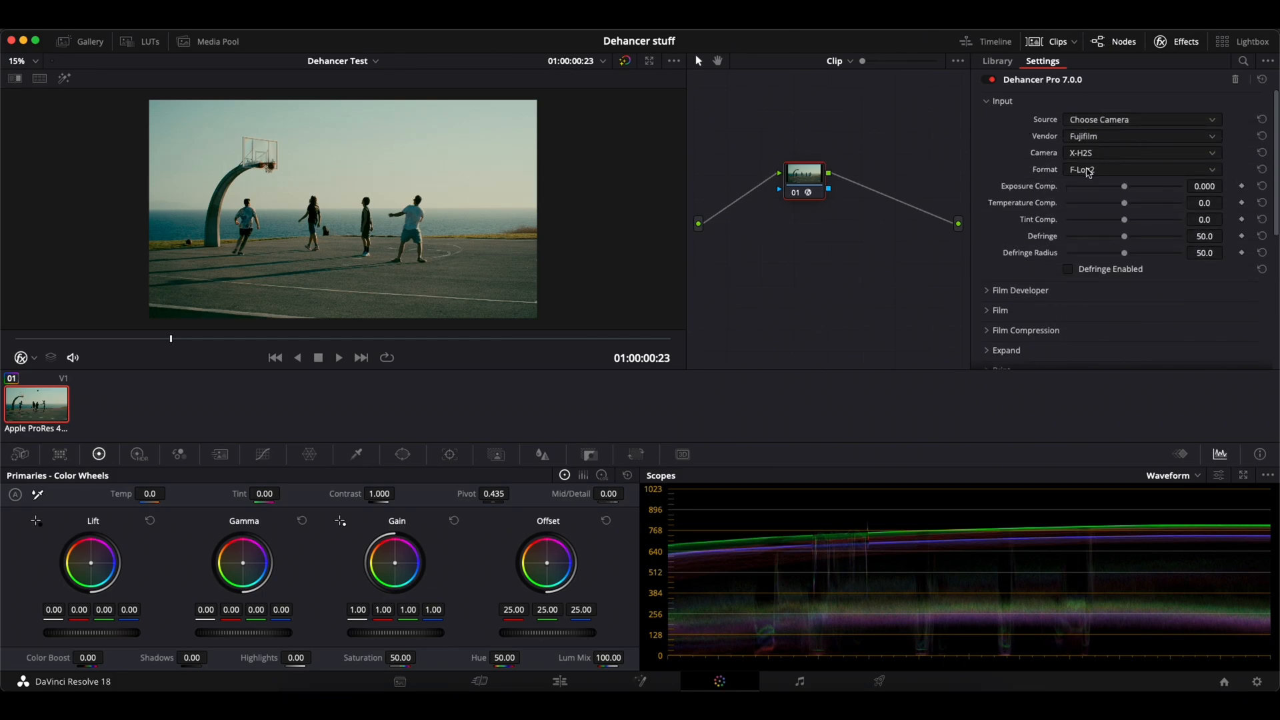
drag(1124, 187, 1134, 193)
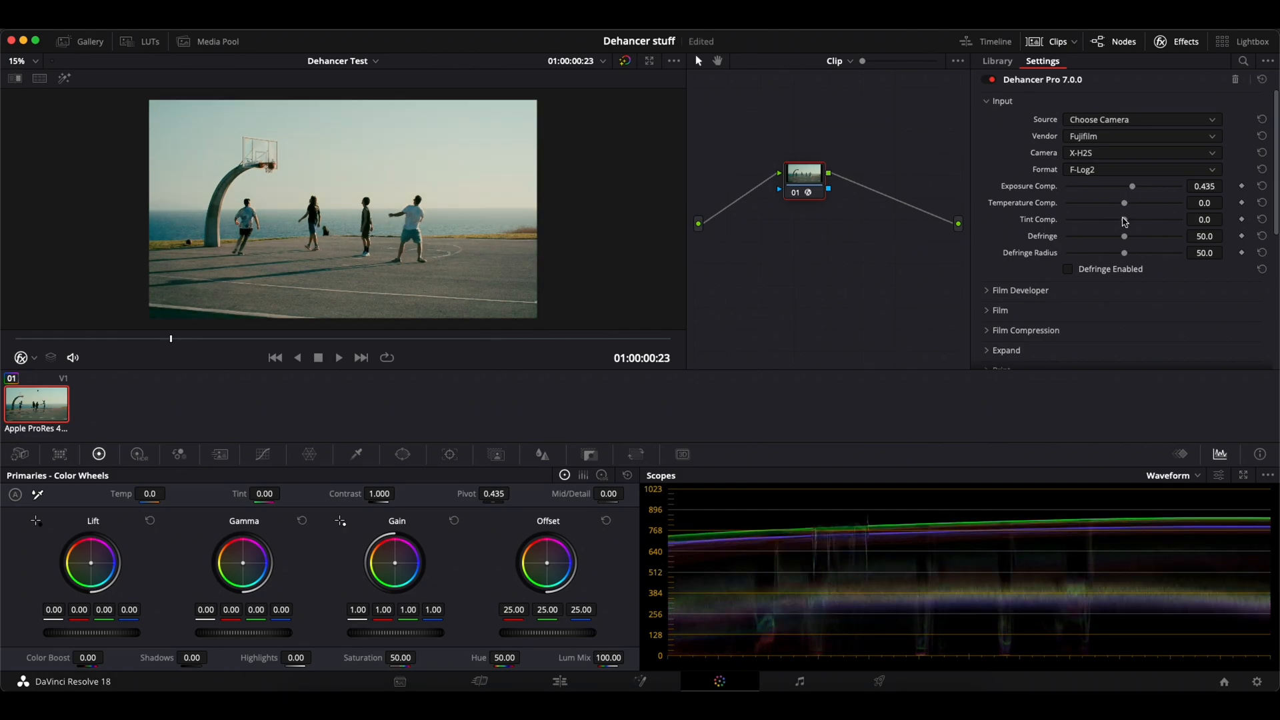
drag(1124, 222, 1129, 212)
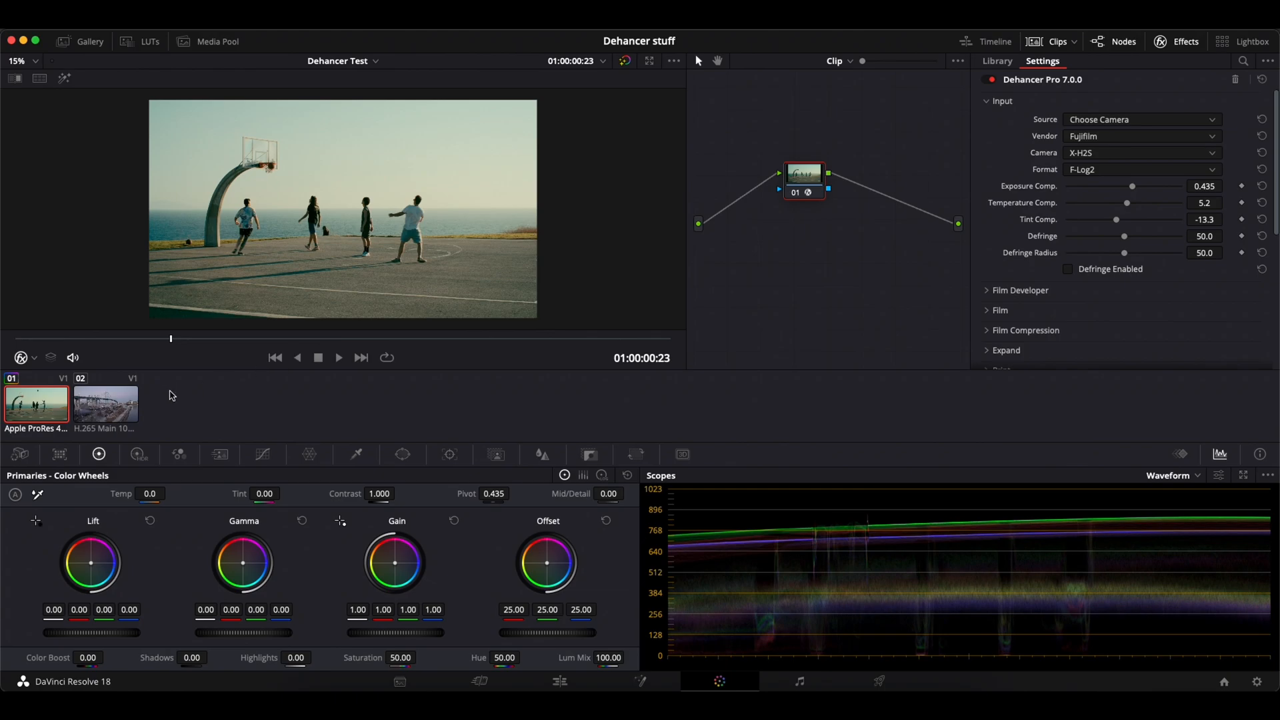
Apply Dehancer Pro to node 01 of the bridge clip and disable all of its tools.
click(126, 401)
drag(1093, 346, 786, 177)
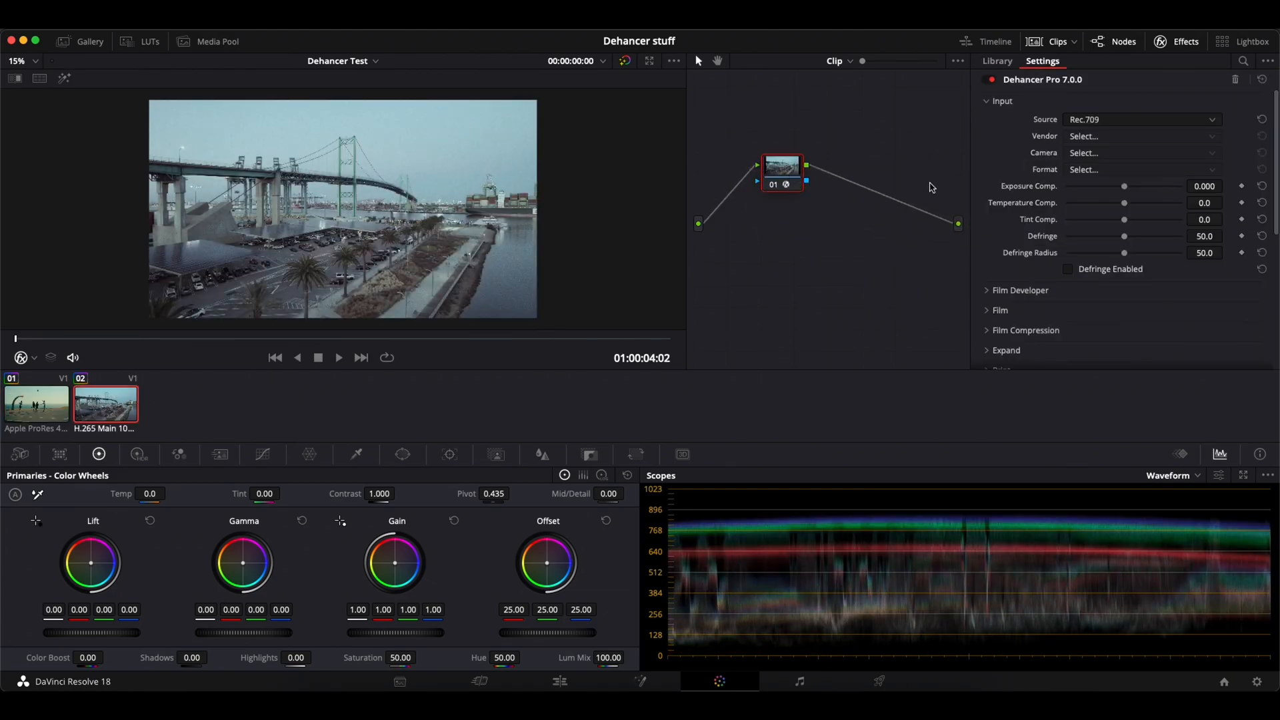
scroll(1035, 196, down, 6)
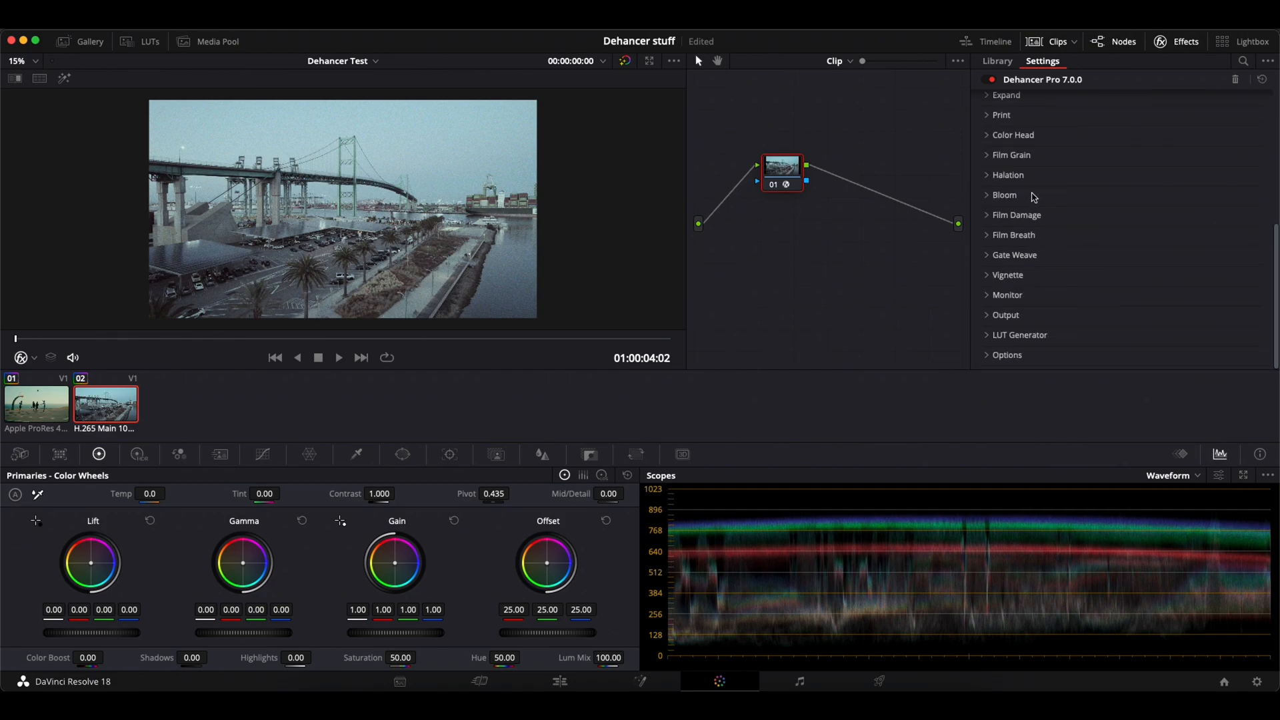
click(1000, 355)
scroll(1173, 330, down, 2)
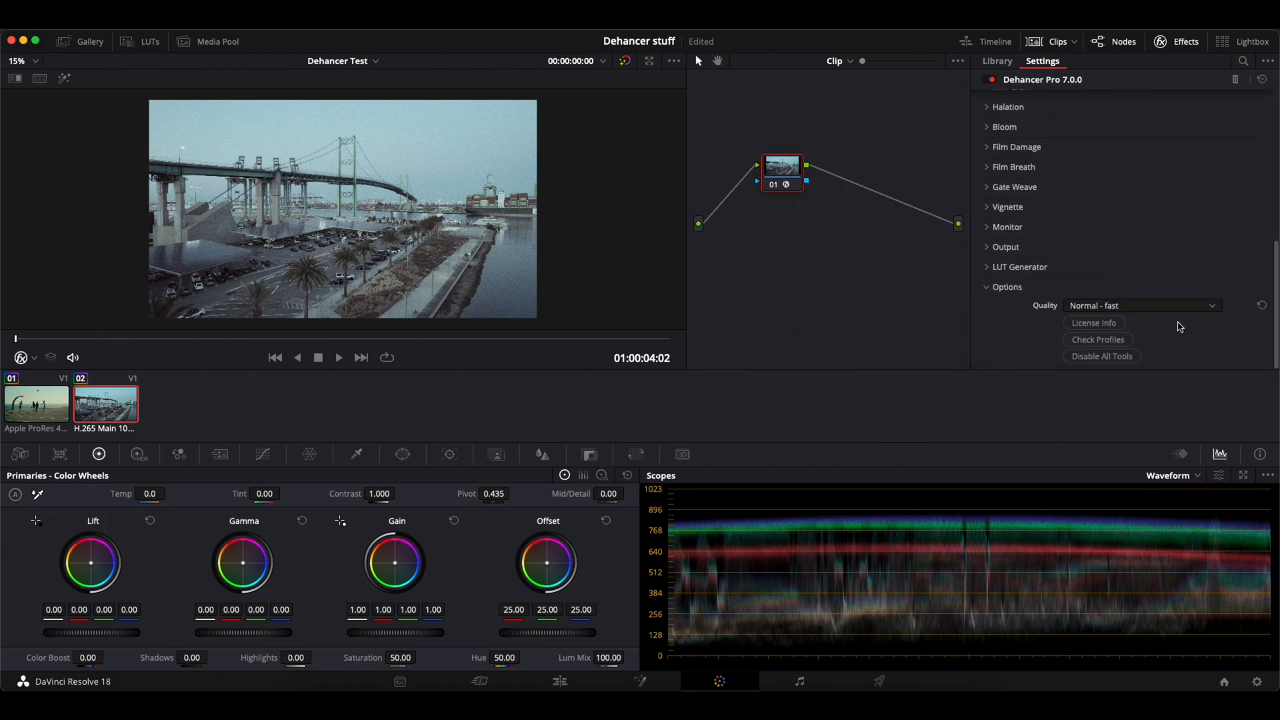
click(1100, 359)
Set the bridge clip's input source to Choose Camera, with vendor DJI, camera Air 2S and format D-Log.
scroll(1205, 266, up, 10)
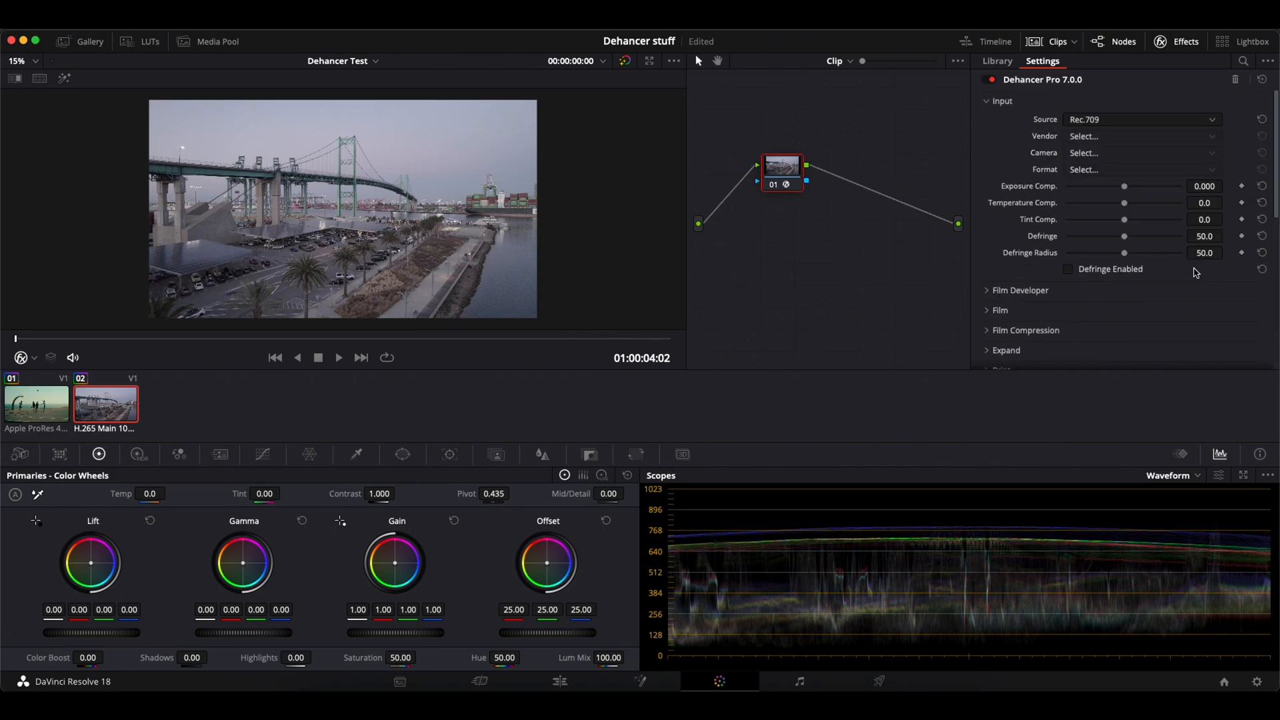
click(1106, 124)
click(1107, 175)
click(1102, 124)
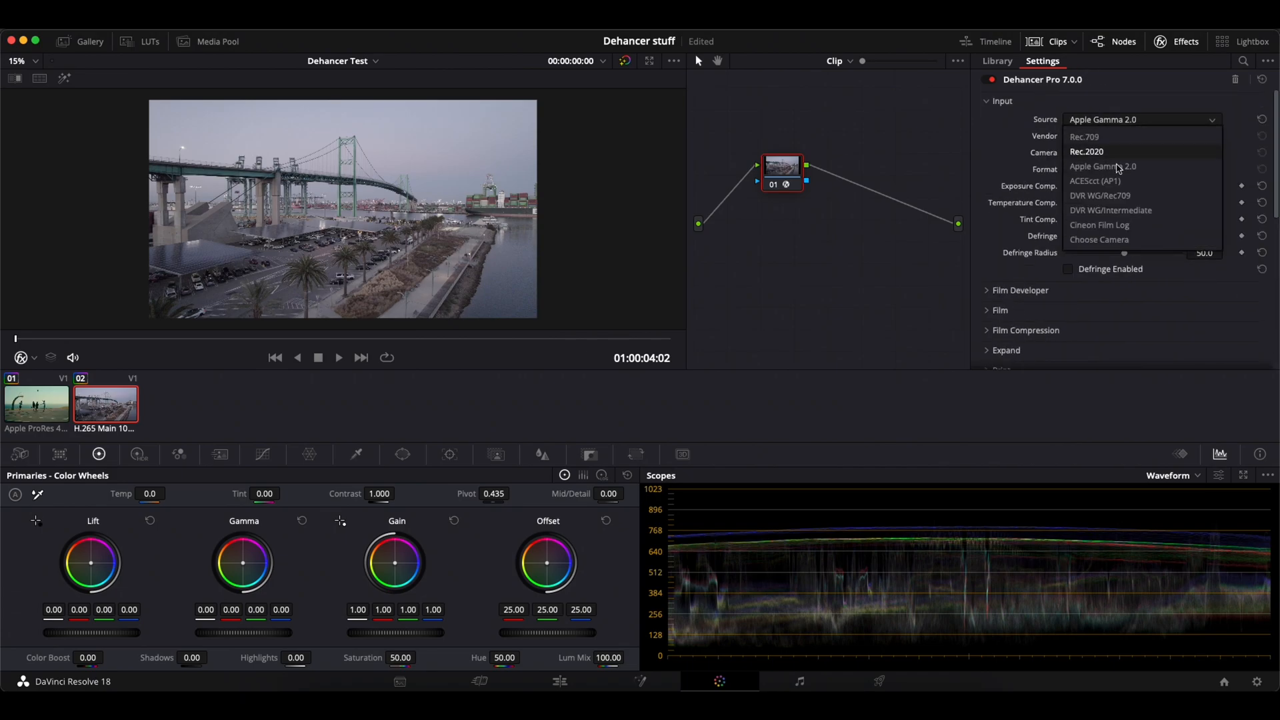
click(1125, 244)
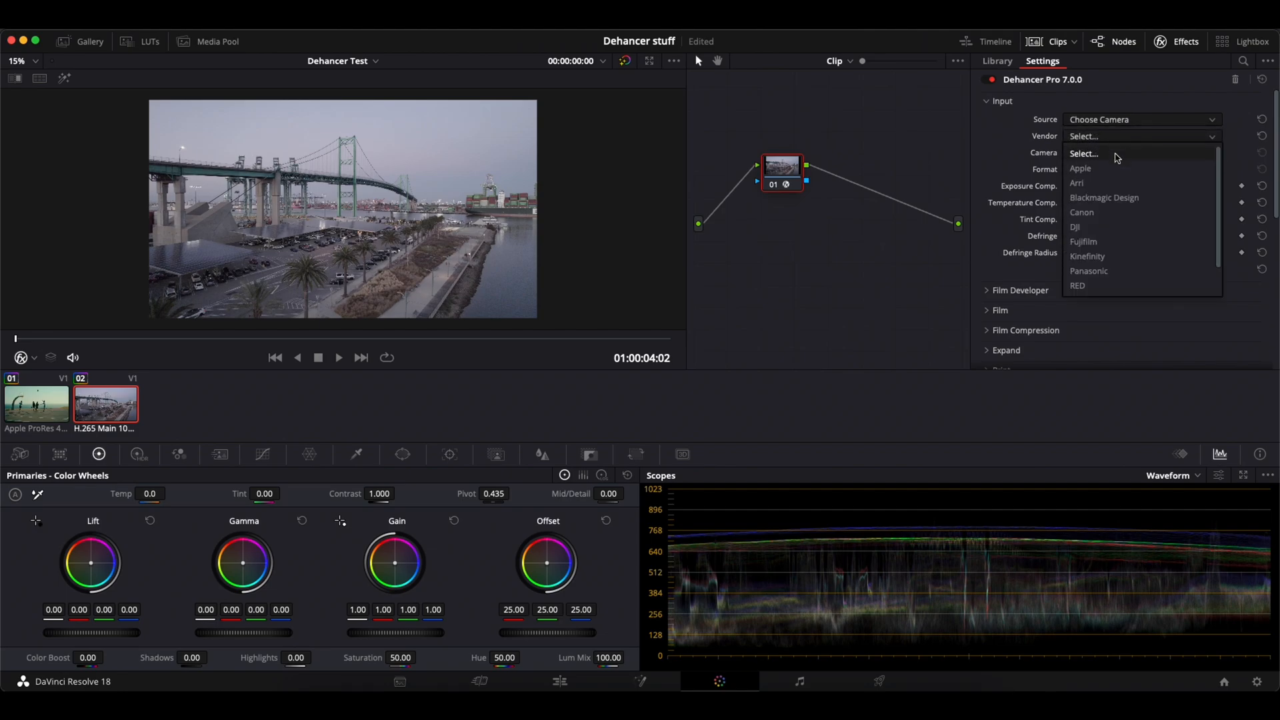
click(1119, 227)
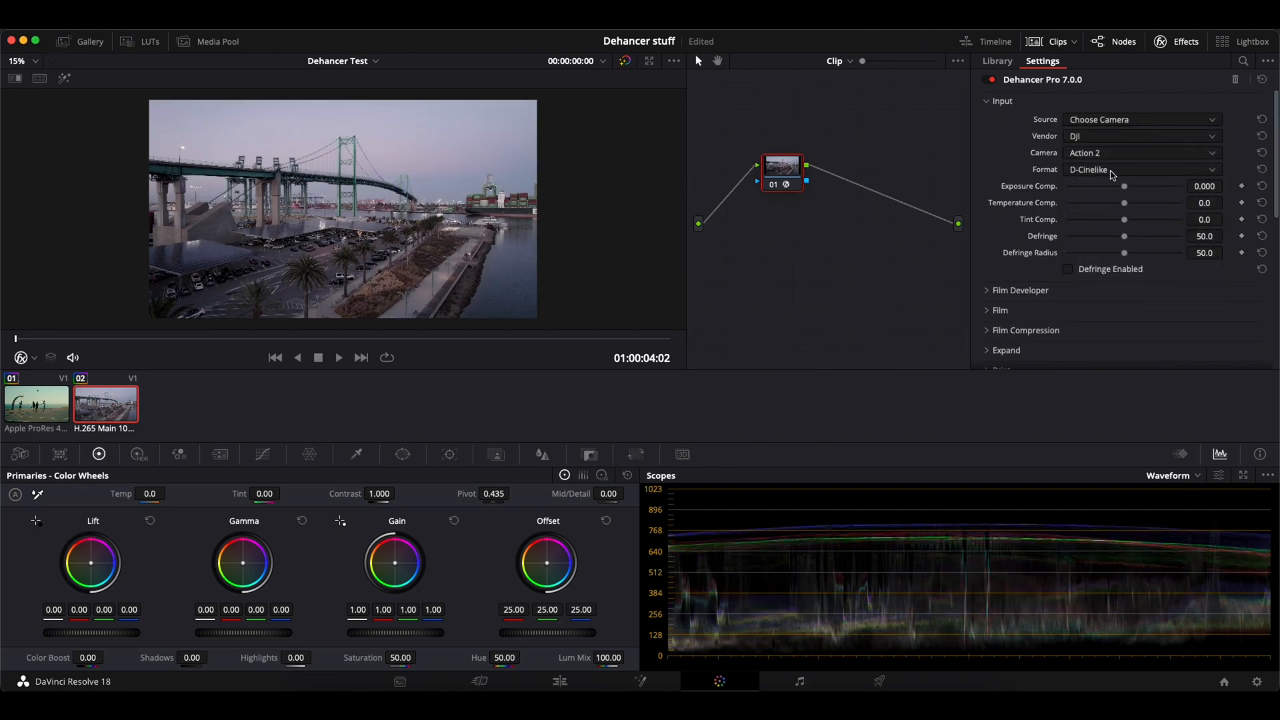
click(1124, 157)
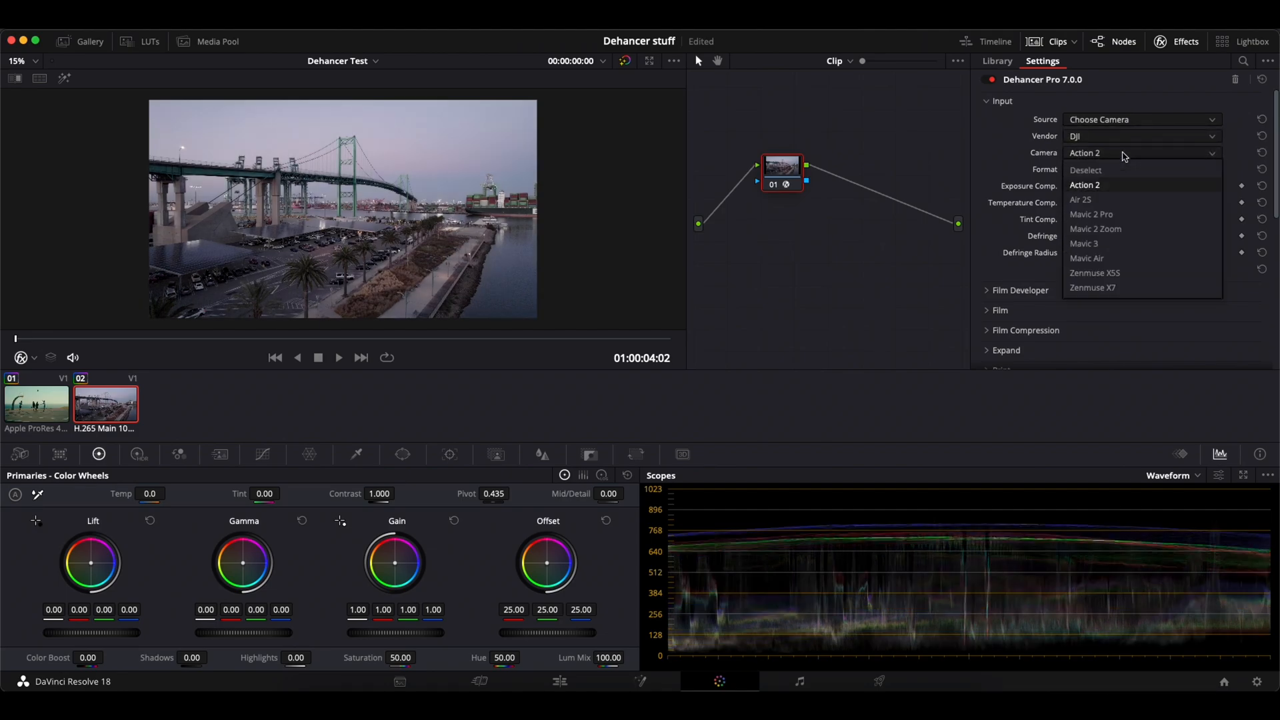
click(1117, 199)
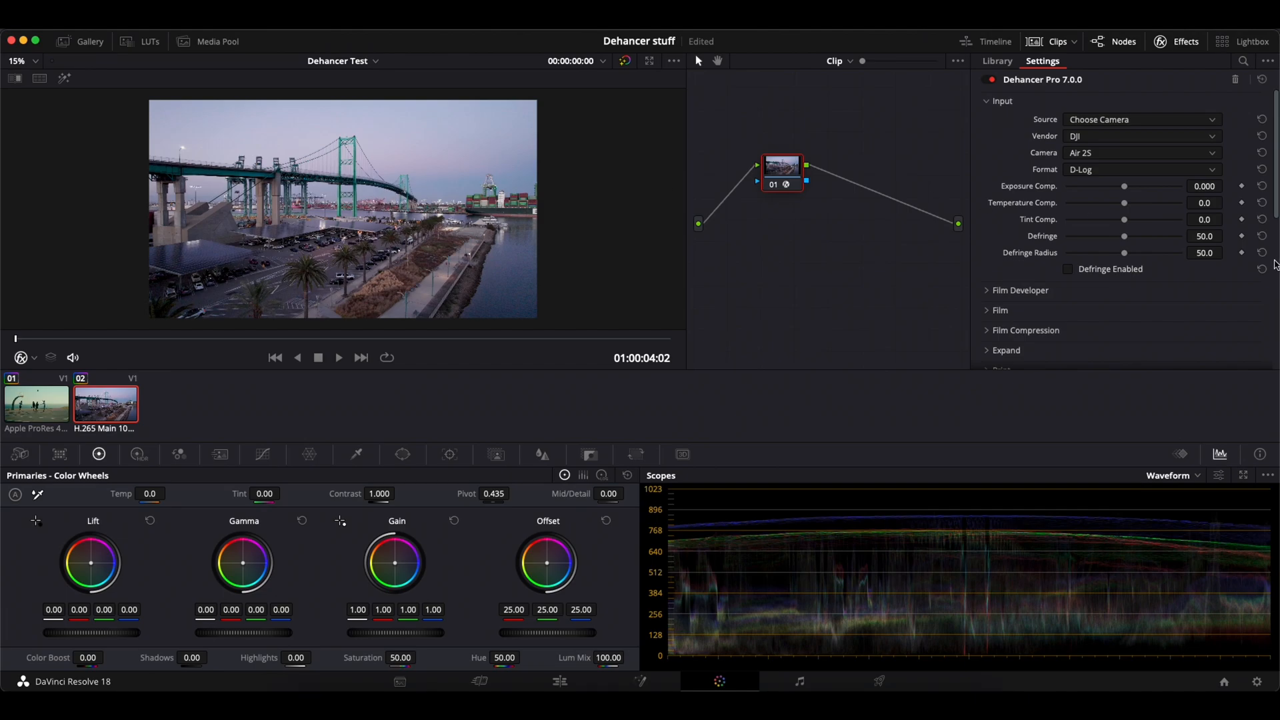
Enable the Film emulation on the bridge clip with the Kodak Portra 400 profile.
scroll(1014, 193, down, 3)
click(991, 208)
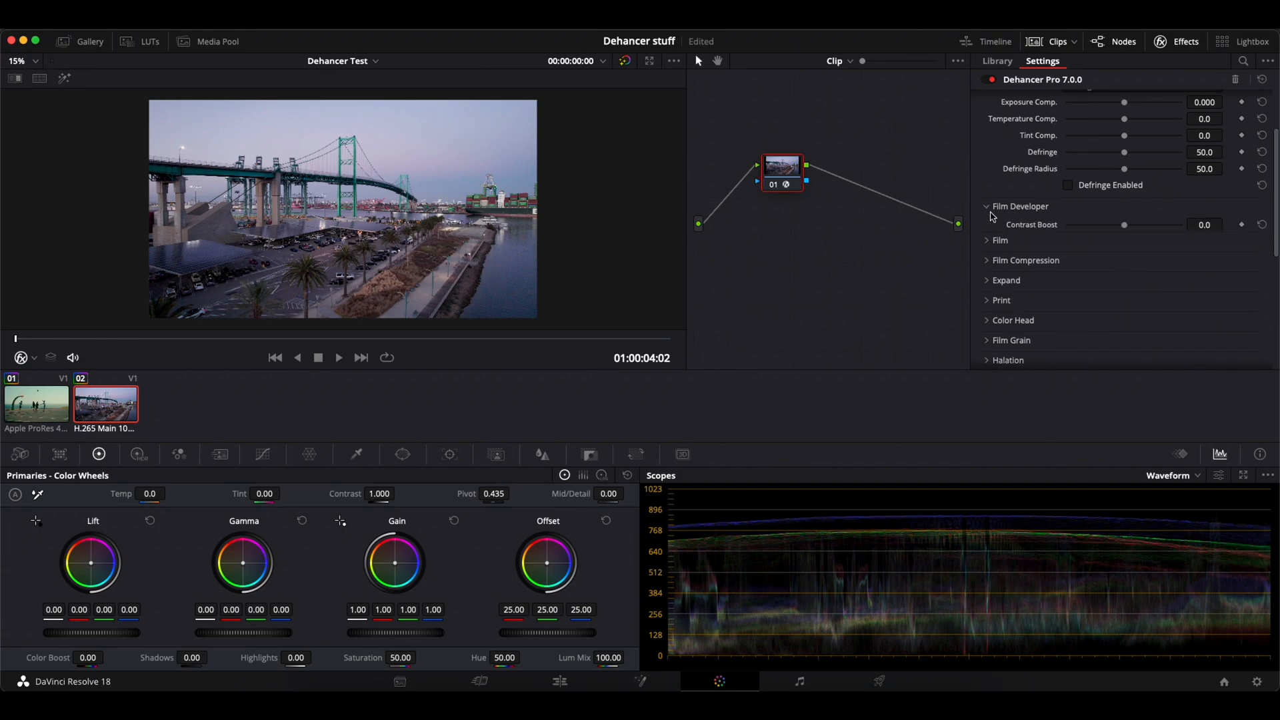
scroll(991, 217, down, 3)
click(990, 233)
scroll(992, 243, down, 1)
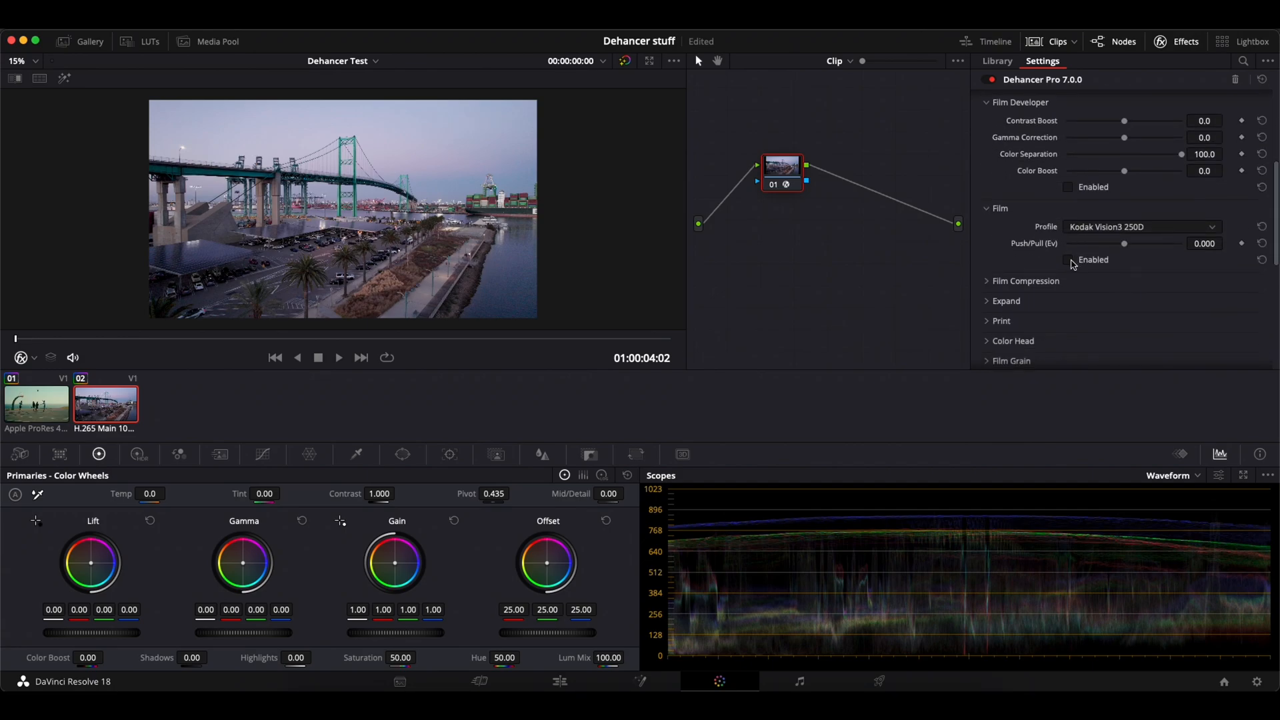
click(1069, 261)
click(1094, 227)
scroll(1172, 312, up, 3)
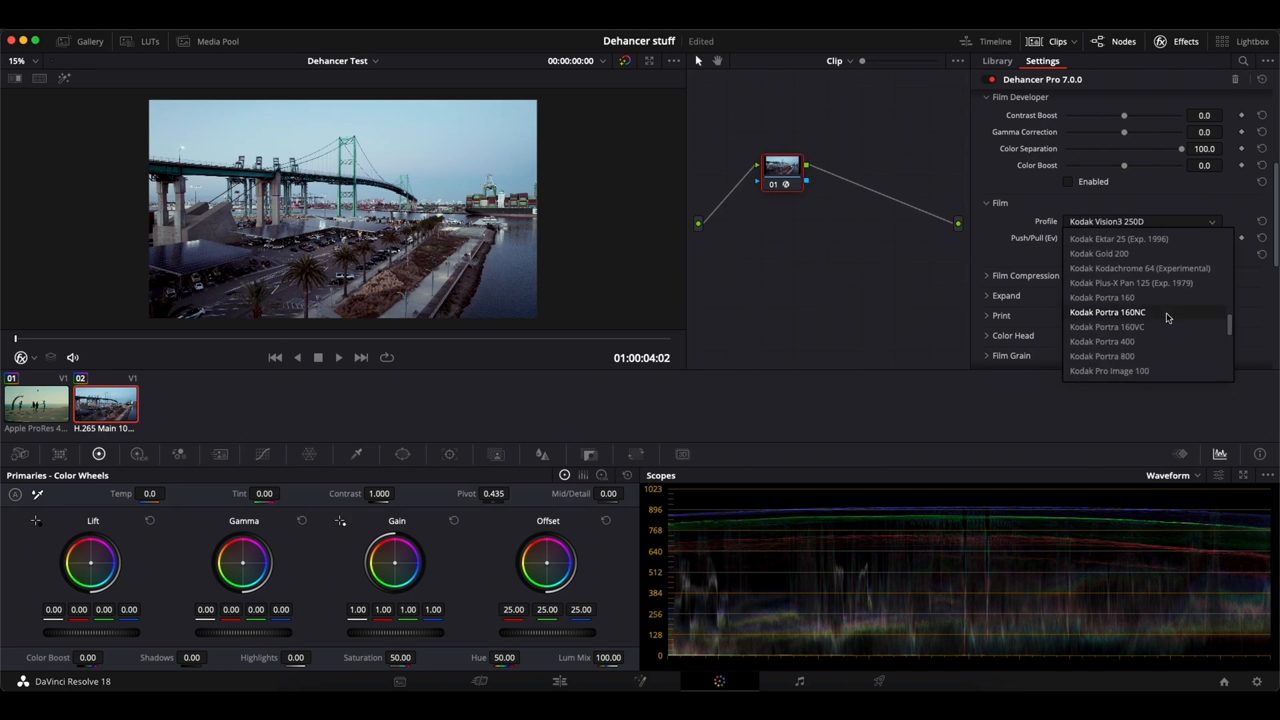
click(1165, 342)
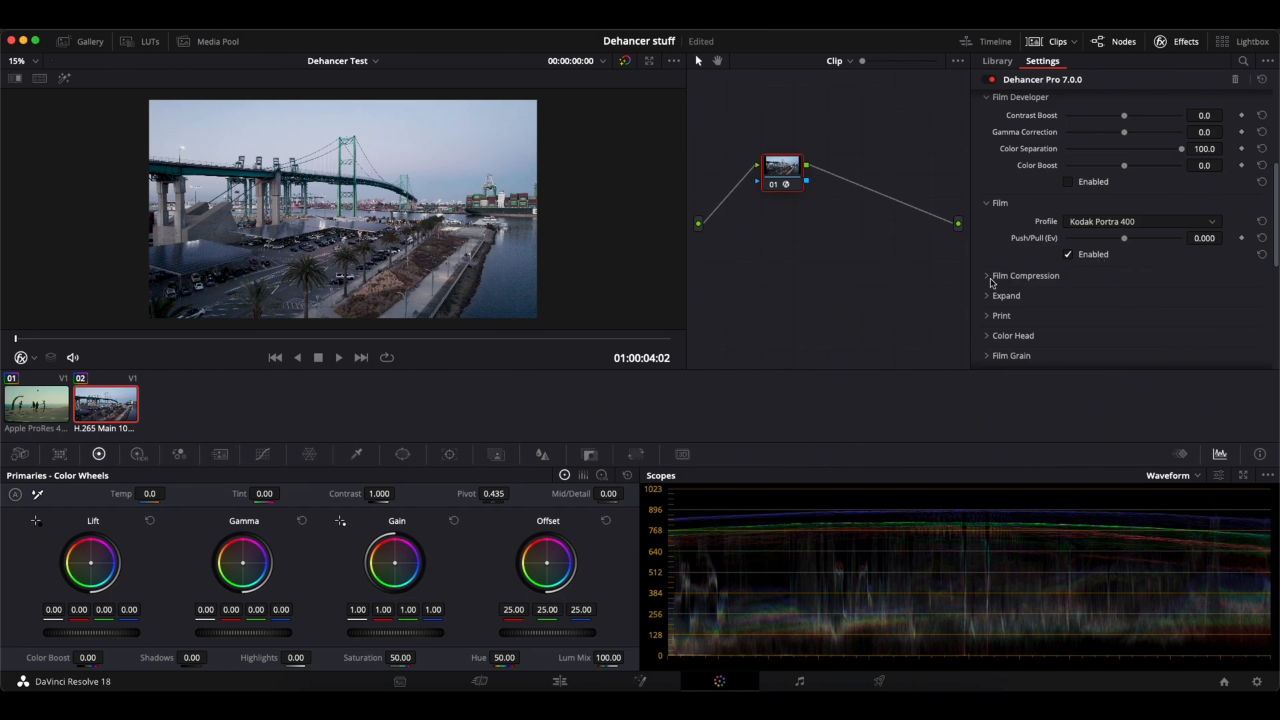
Enable the Print emulation on the bridge clip with the Kodak Endura Glossy Paper profile.
click(990, 318)
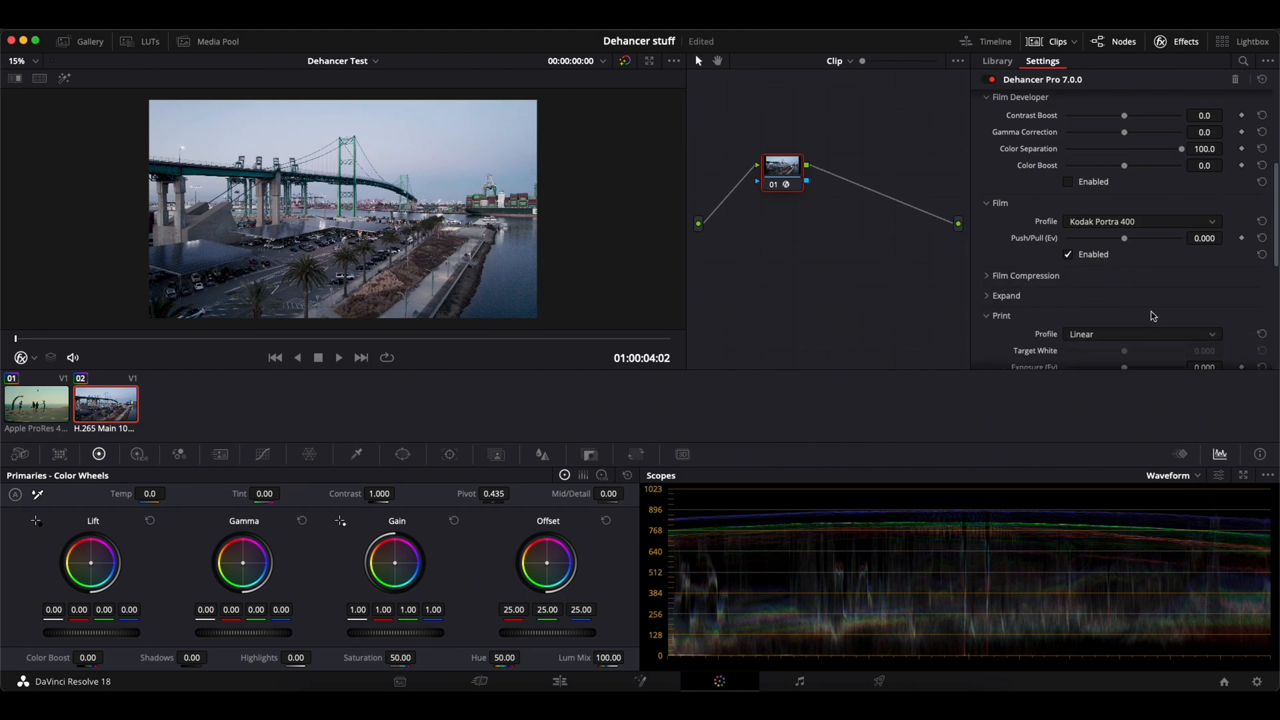
scroll(1156, 315, down, 3)
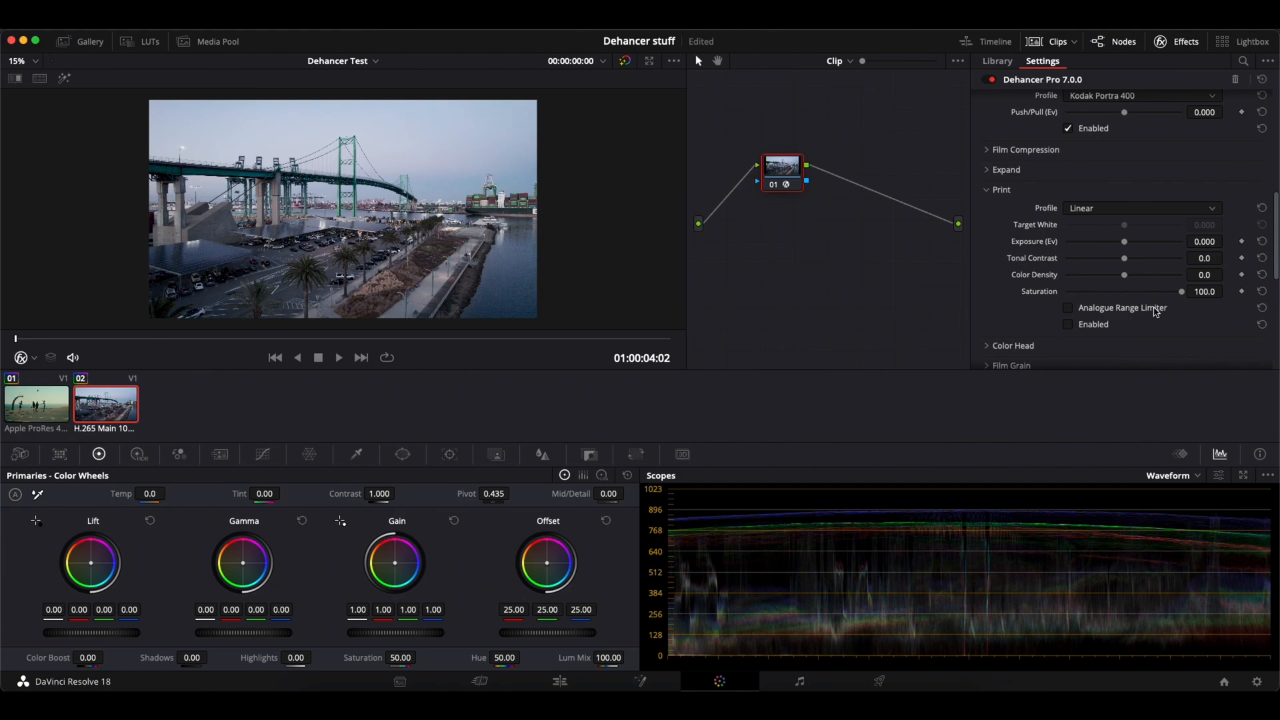
click(1152, 211)
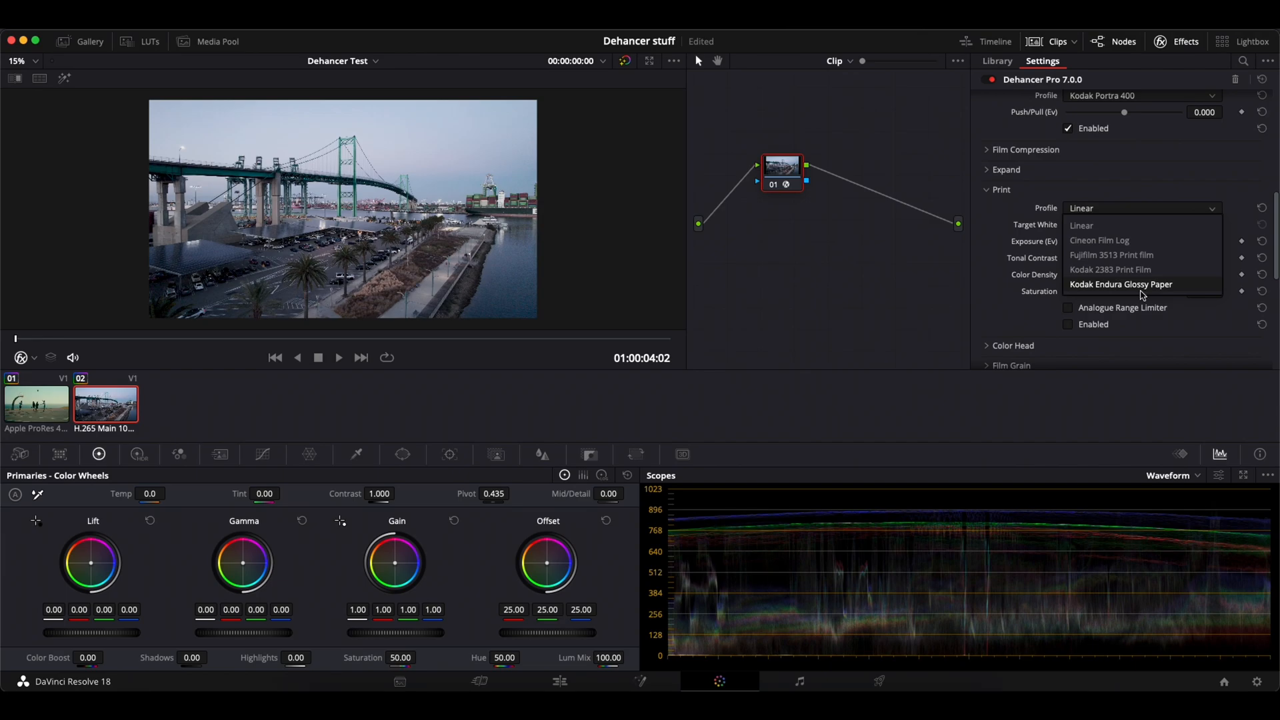
click(1141, 291)
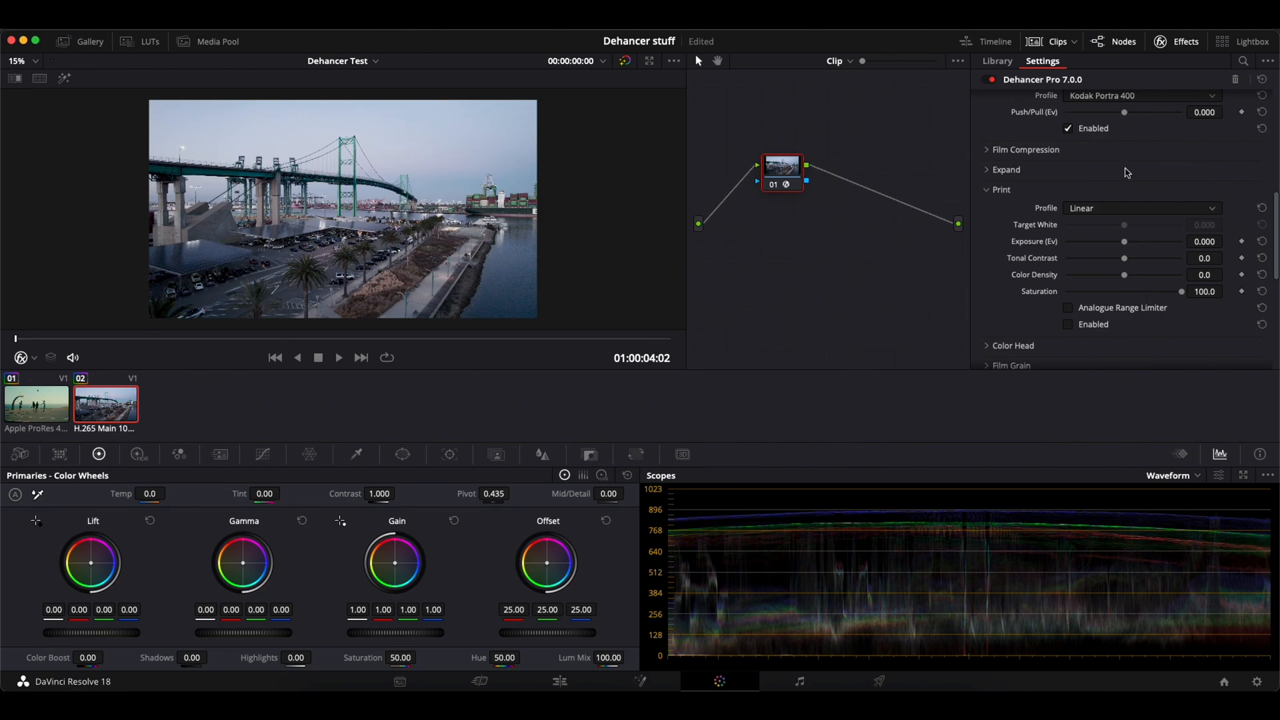
click(1115, 214)
click(1140, 291)
click(1075, 325)
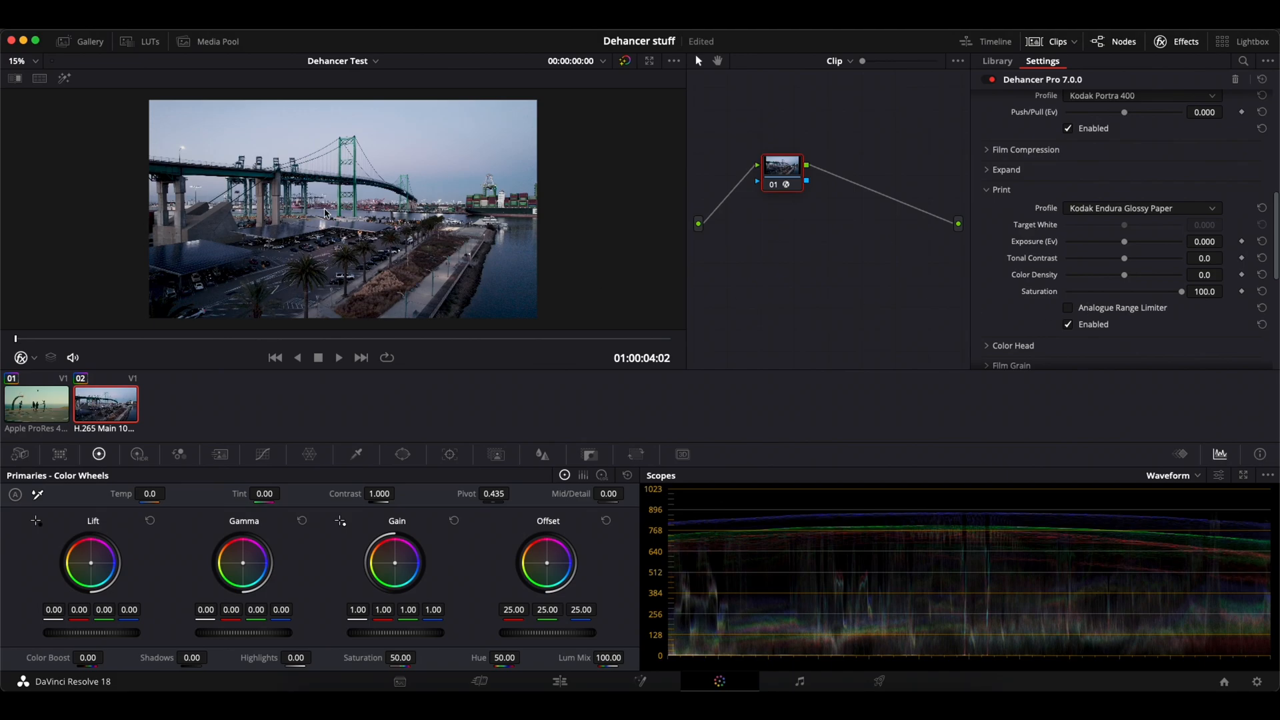
Compare the bridge clip with and without the whole Dehancer effect, and with and without the Print emulation.
click(991, 79)
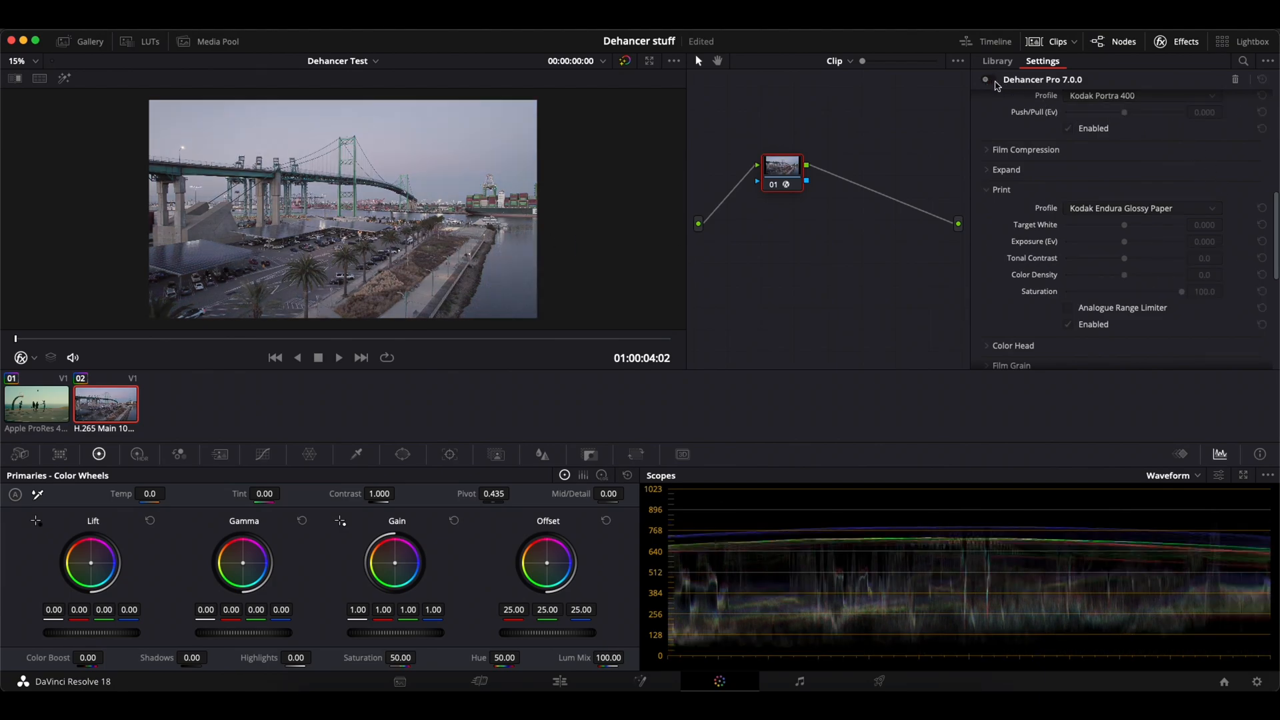
click(991, 80)
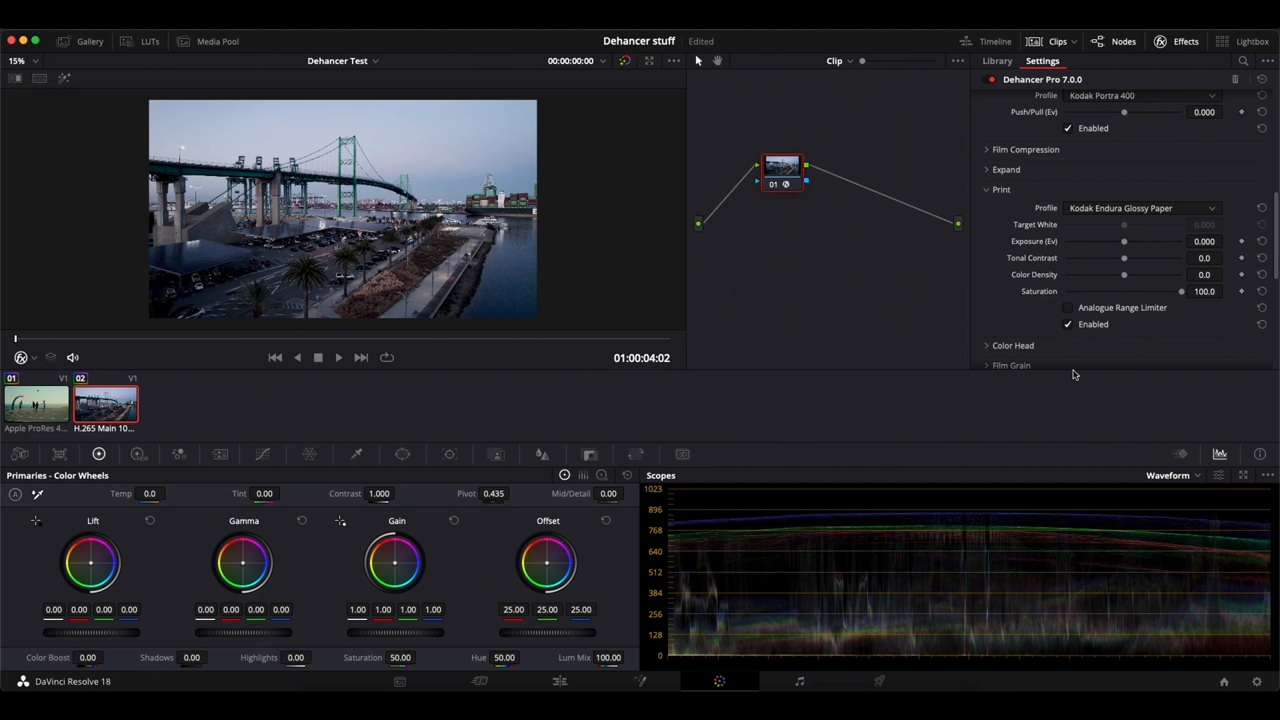
click(1069, 324)
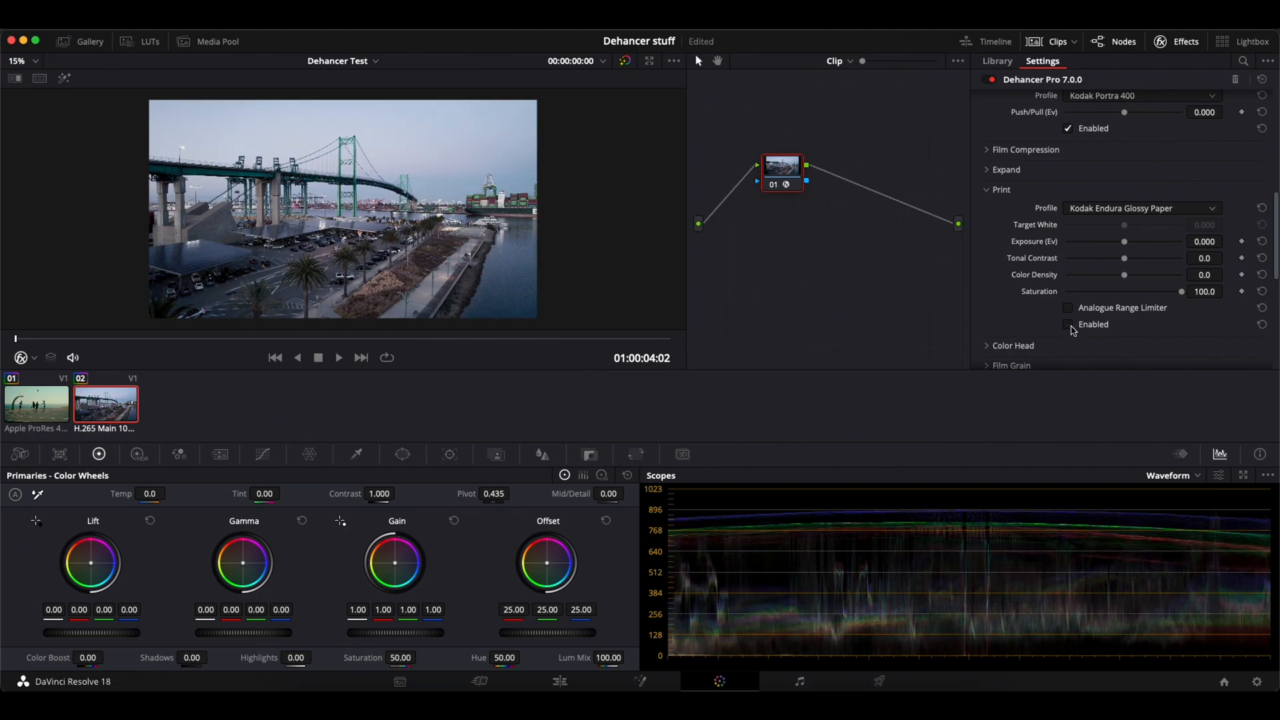
click(1070, 326)
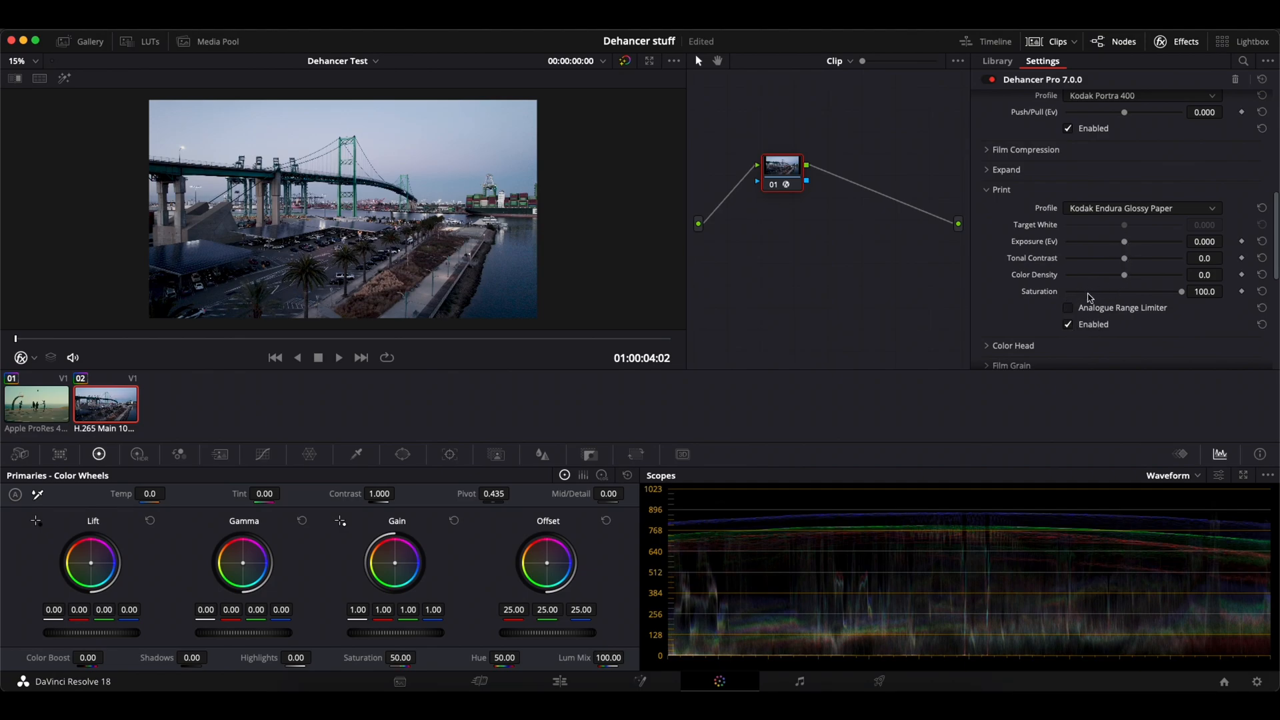
Set the film Push/Pull to 0.960 Ev and the print Exposure to -0.120 Ev.
scroll(1095, 293, up, 2)
drag(1127, 160, 1151, 175)
drag(1125, 296, 1124, 298)
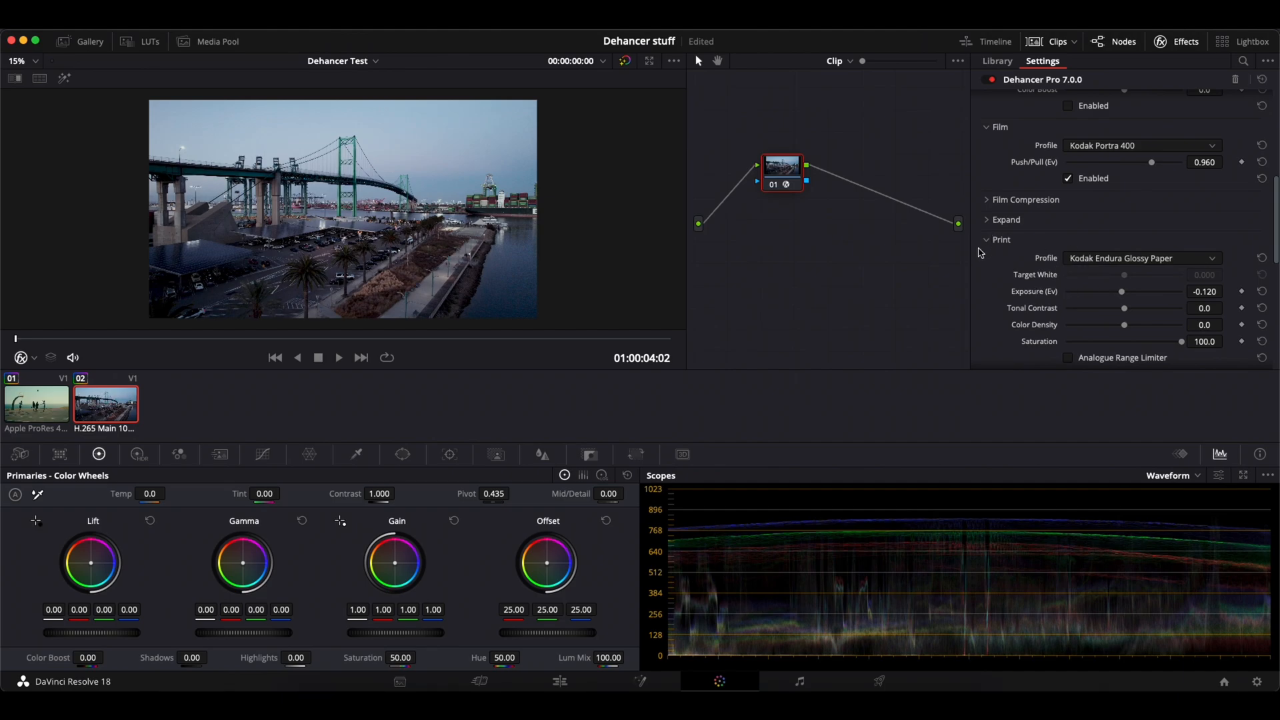
Collapse the Print settings and enable Bloom with the 35 mm / Super 35 profile.
click(988, 240)
scroll(1099, 291, down, 3)
scroll(1099, 291, down, 3)
scroll(1100, 250, up, 6)
scroll(1096, 280, down, 2)
click(985, 268)
click(1069, 321)
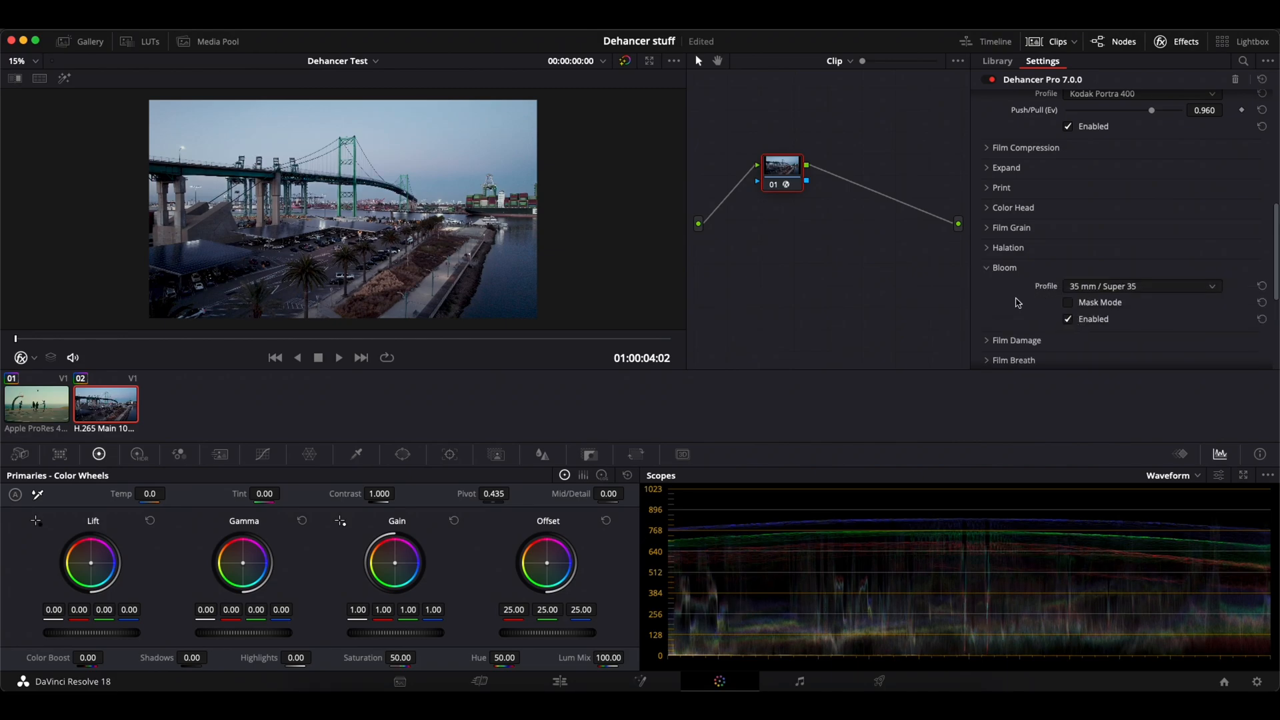
Enable the Vignette on the bridge clip and play the graded footage.
scroll(1071, 320, down, 3)
click(986, 286)
scroll(994, 293, down, 2)
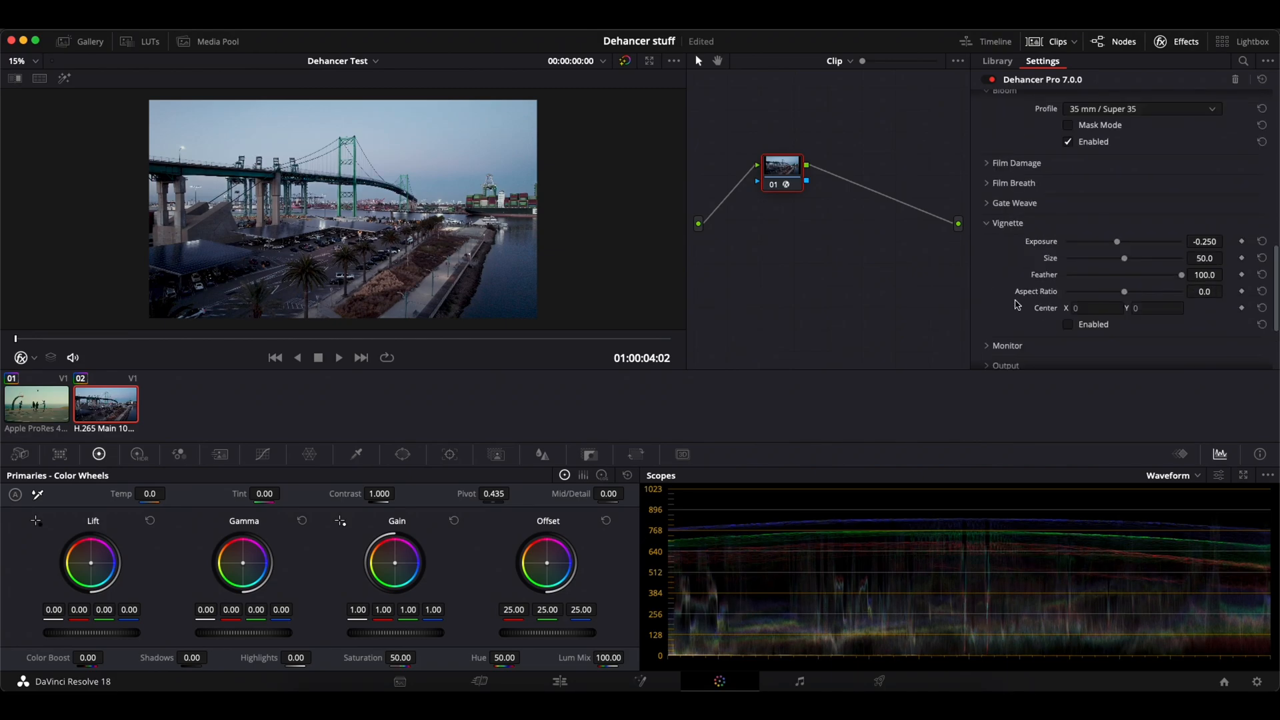
click(1068, 325)
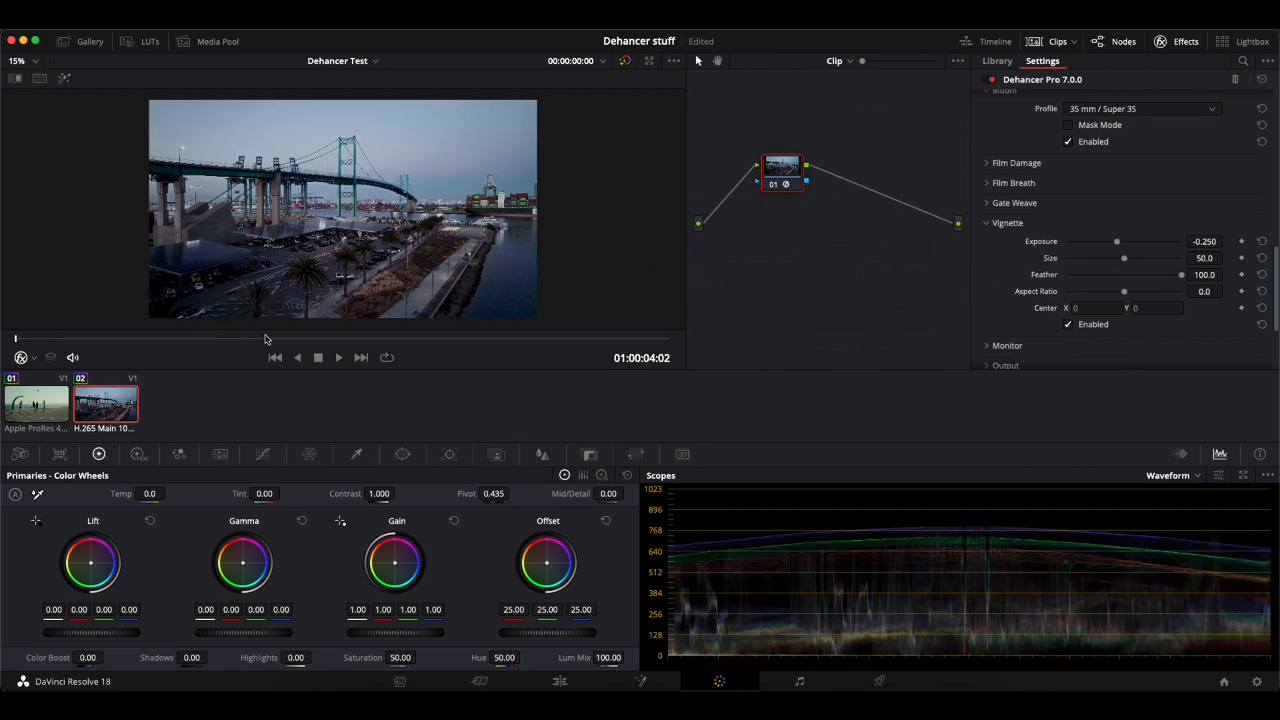
click(338, 357)
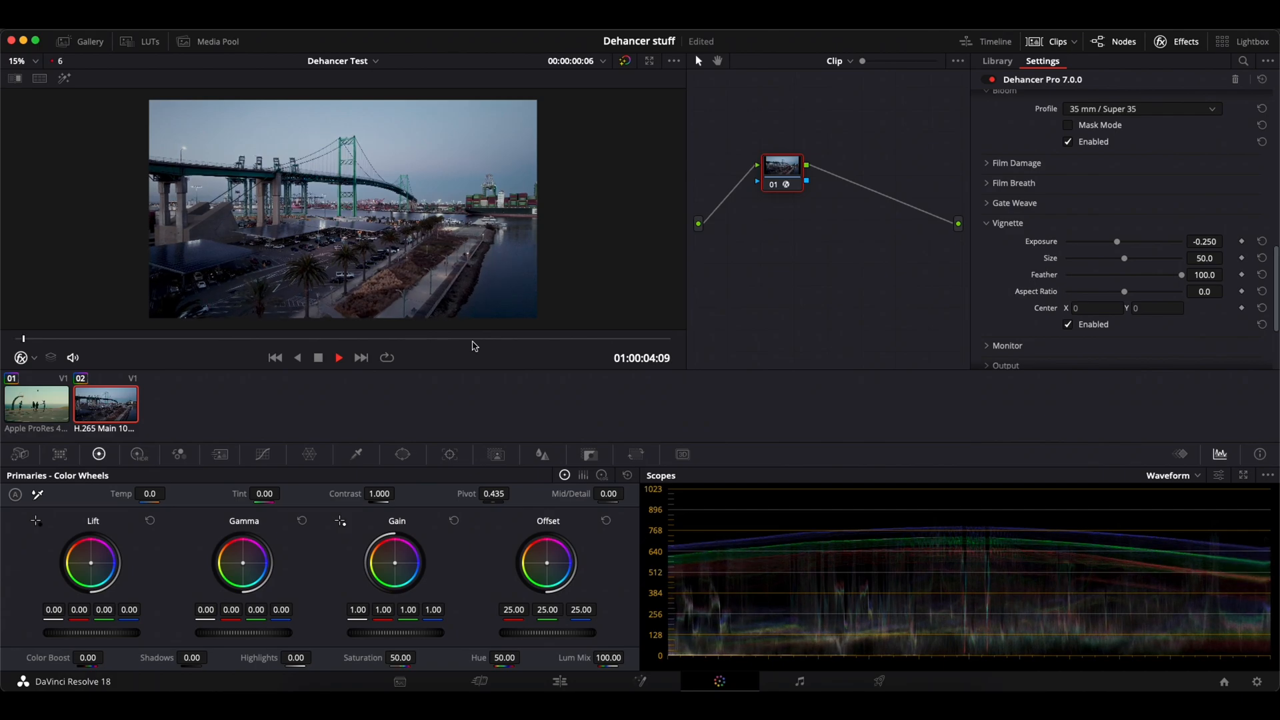